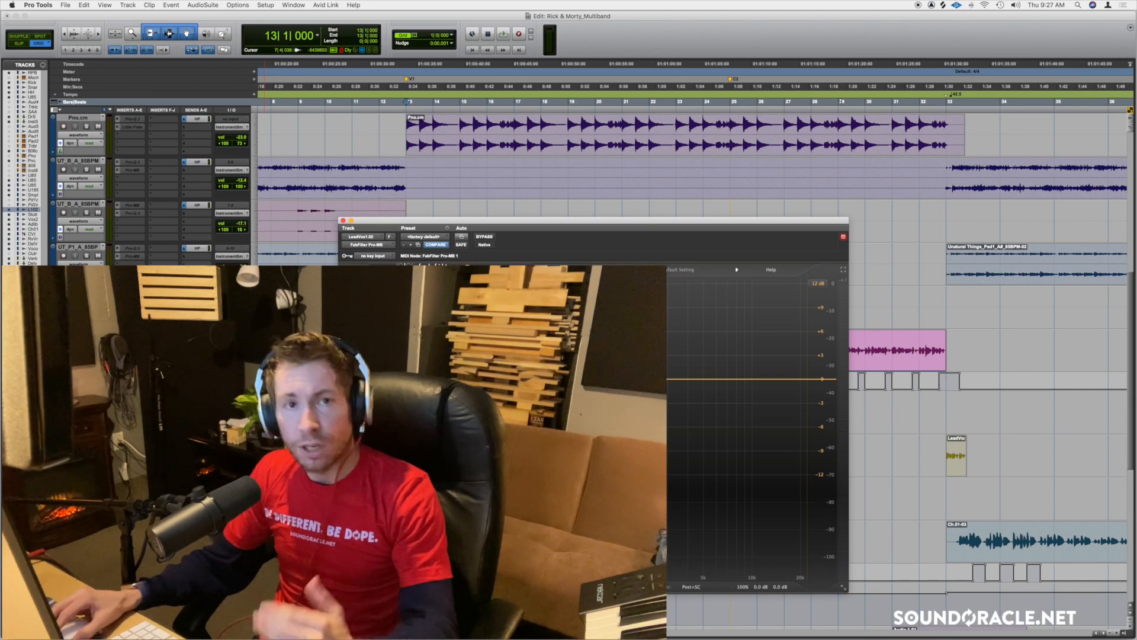
Create two Pro-MB compression bands on the lead vocal, centred at about 334 Hz and about 2.2 kHz.
mouse_move(760, 269)
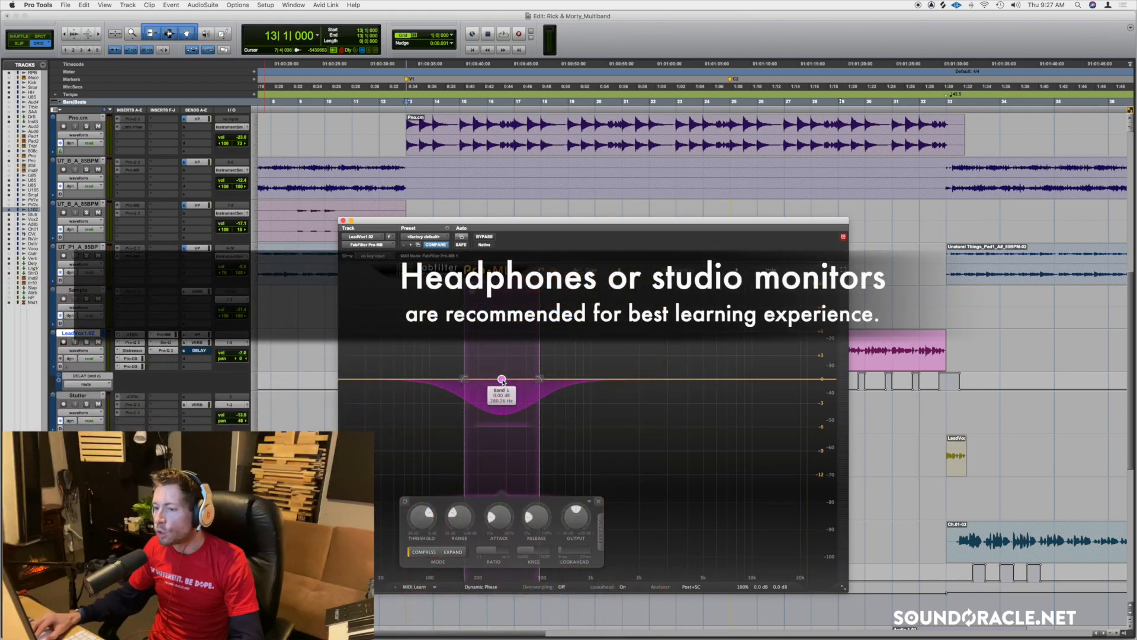
left_click_drag(502, 380, 515, 380)
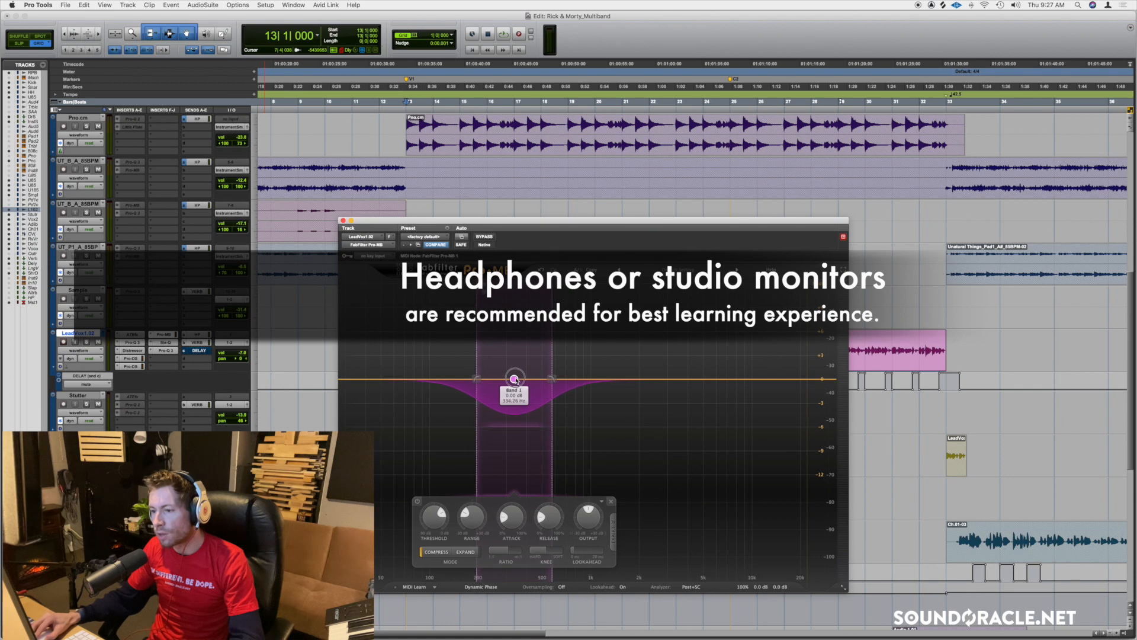
left_click(670, 379)
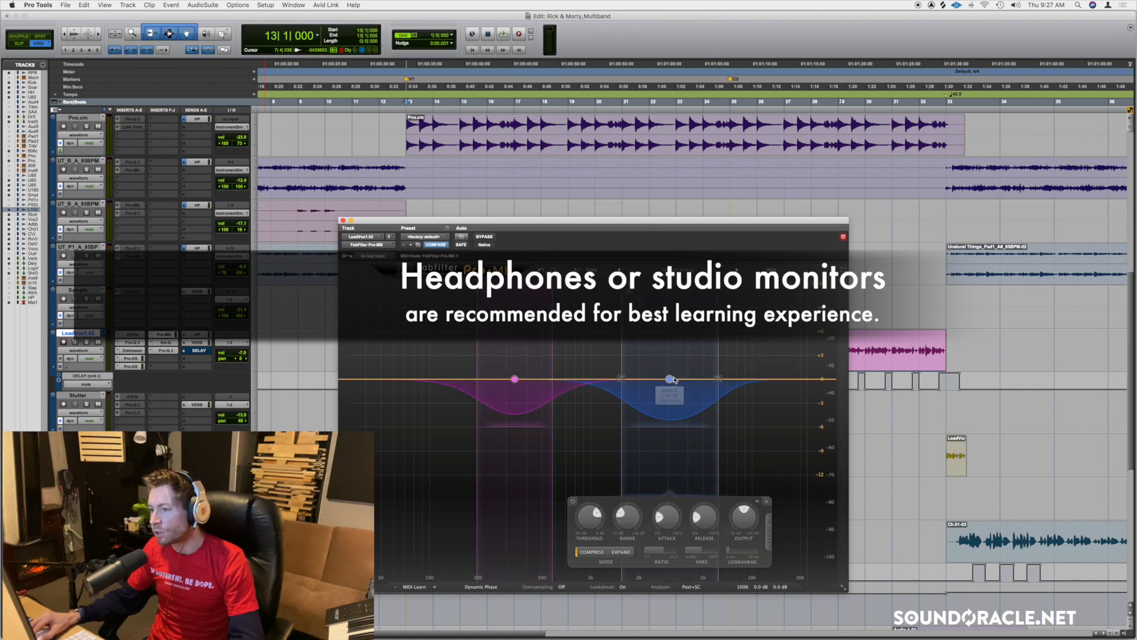
left_click_drag(719, 380, 671, 381)
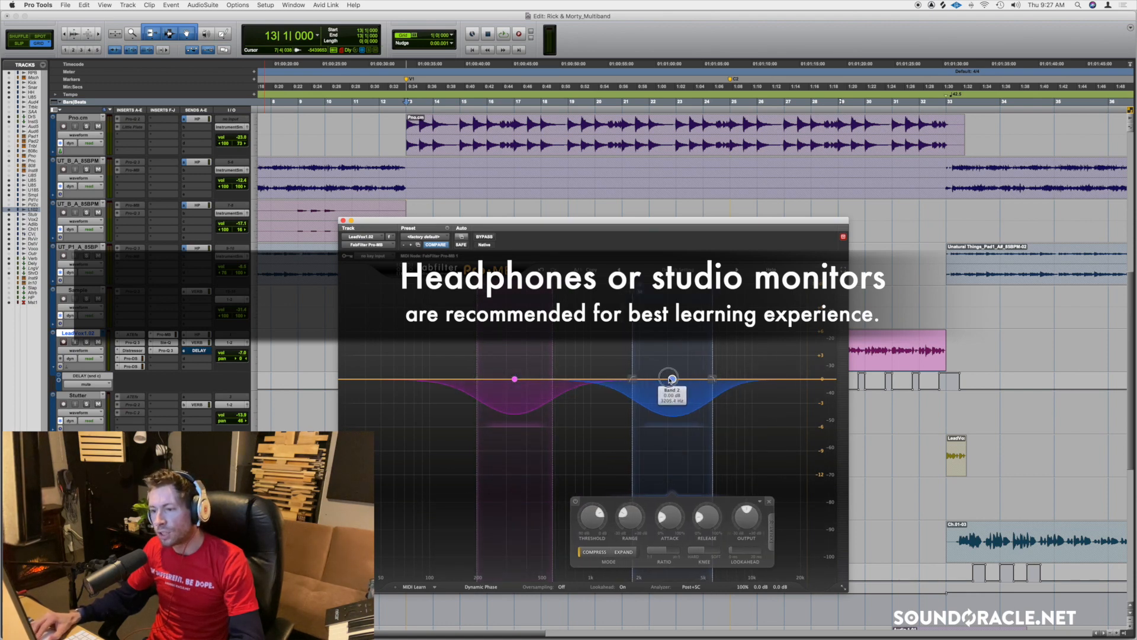
Retune the low band to about 318 Hz and shift the upper-mid band slightly lower in frequency.
left_click(515, 379)
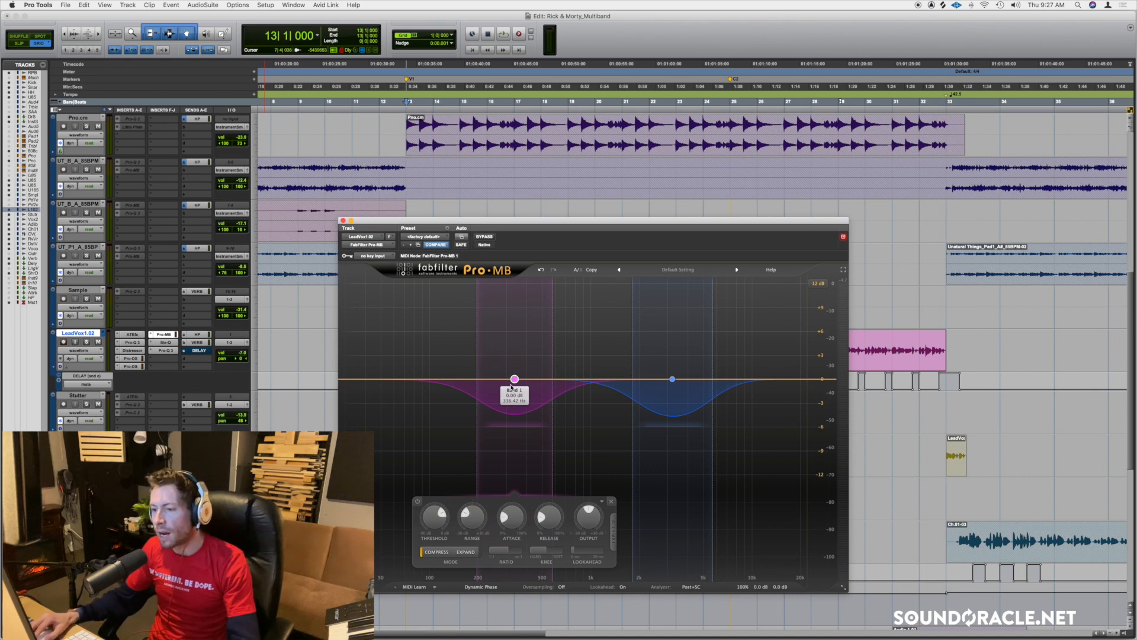
left_click_drag(519, 384, 512, 382)
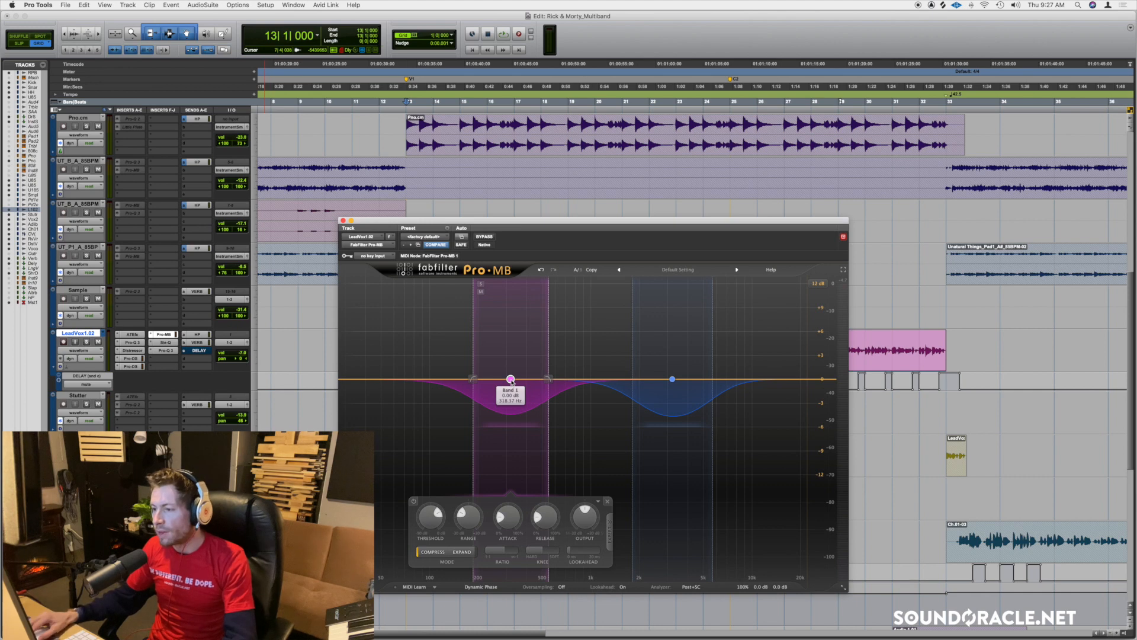
left_click_drag(671, 380, 666, 384)
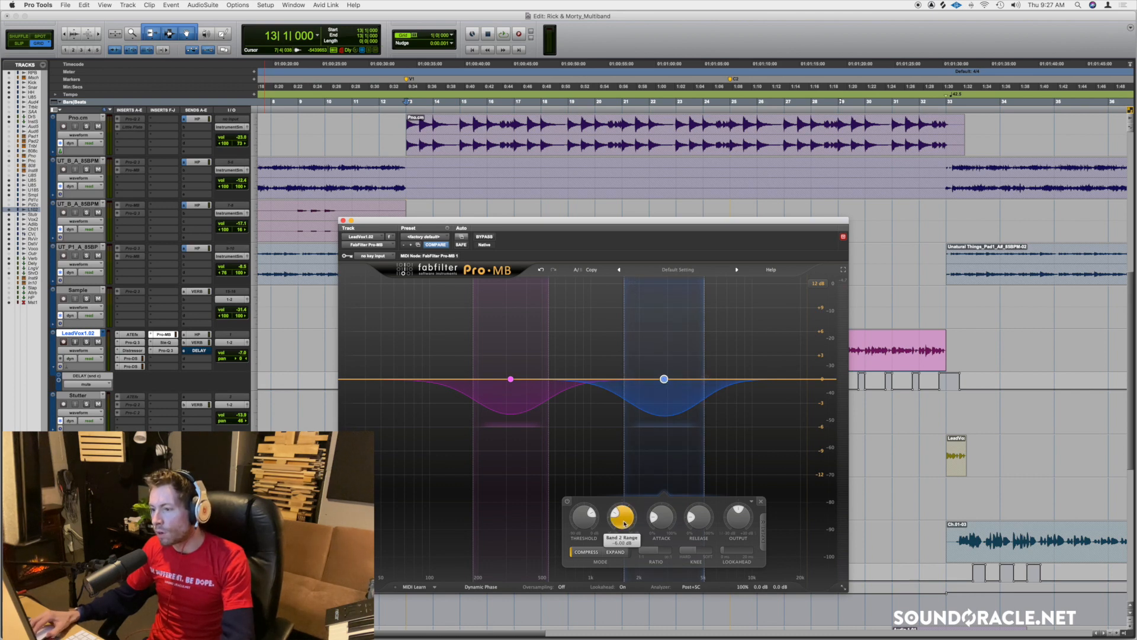
Reduce the range of both bands for gentler compression and adjust the low band's attack.
left_click_drag(622, 516, 622, 522)
left_click(511, 380)
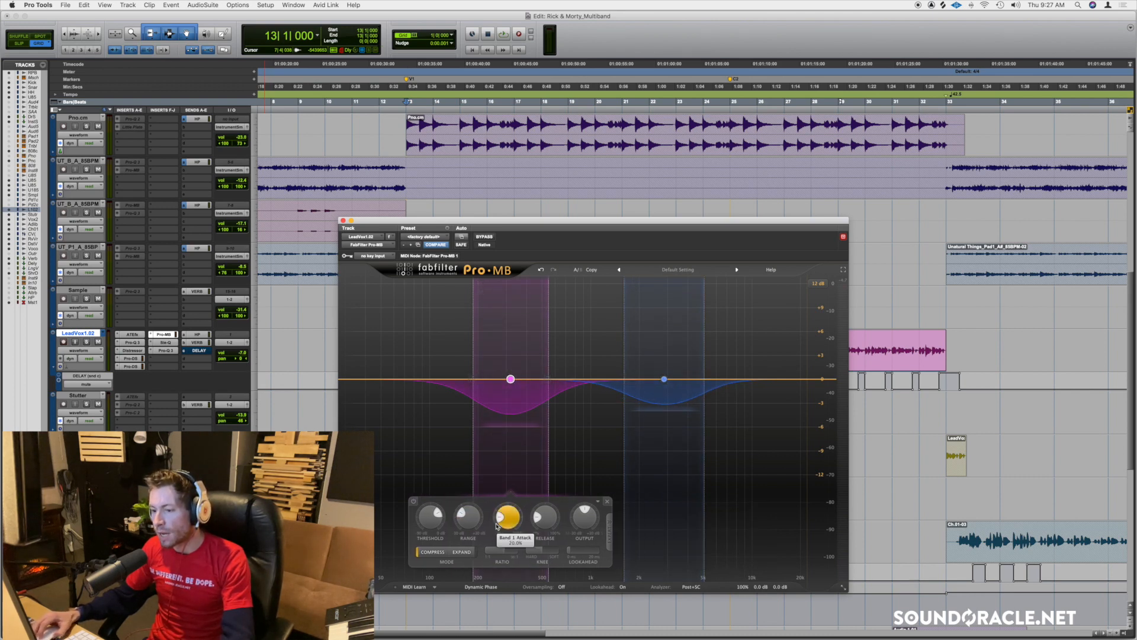
left_click_drag(466, 517, 465, 523)
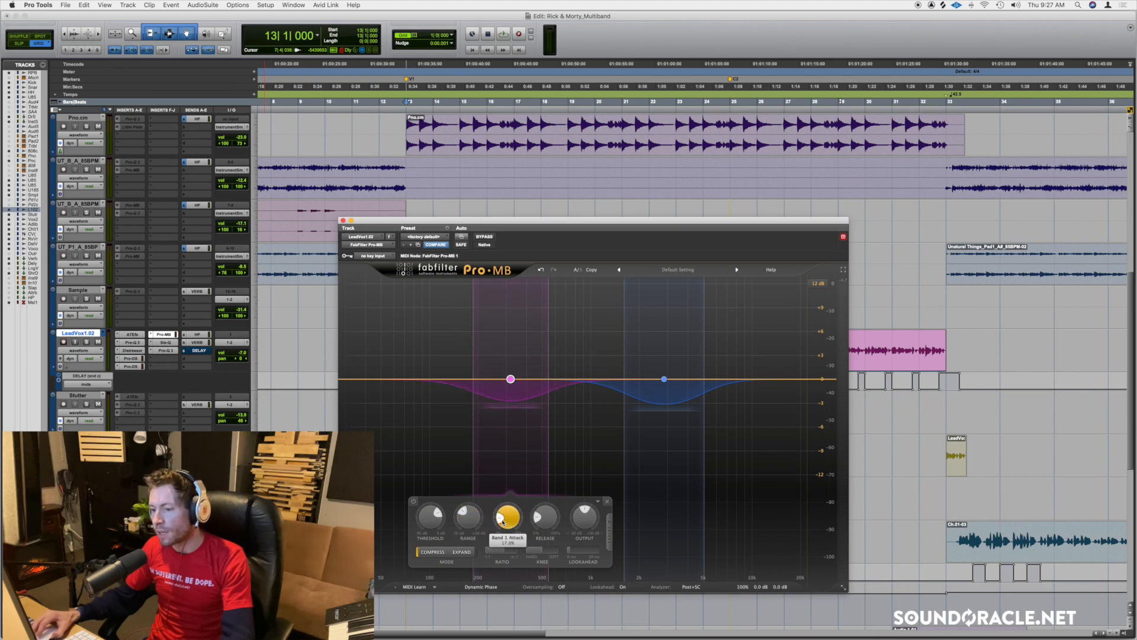
left_click_drag(506, 520, 508, 523)
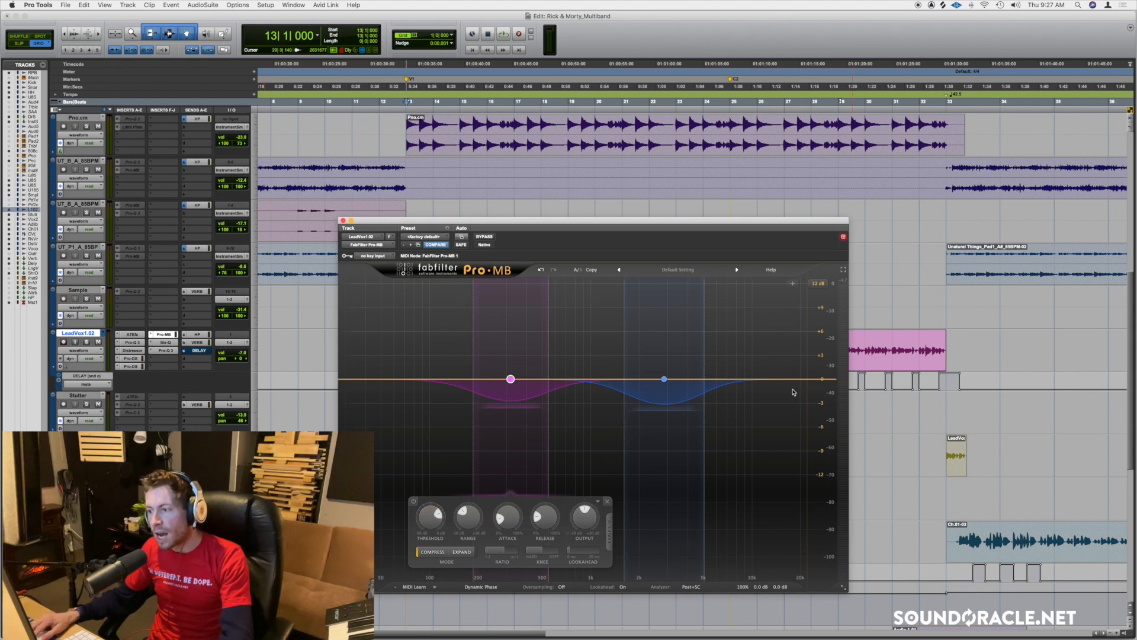
Add a third band over the high frequencies with its low crossover at about 5050 Hz and a reduced range.
left_click(795, 379)
left_click_drag(754, 380, 703, 381)
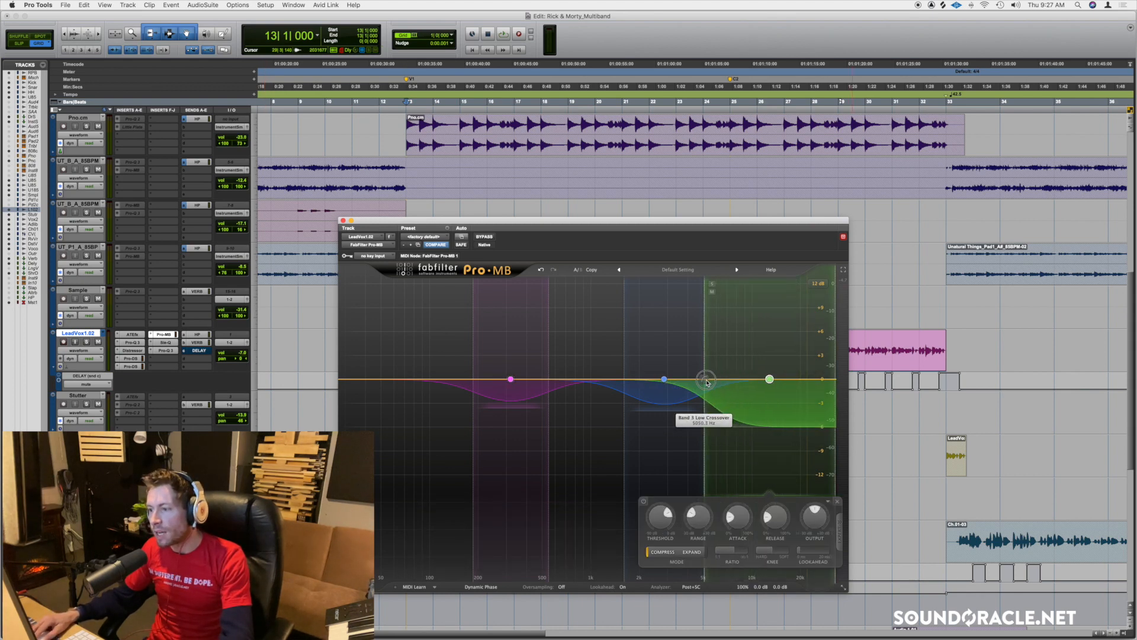
left_click_drag(698, 515, 697, 514)
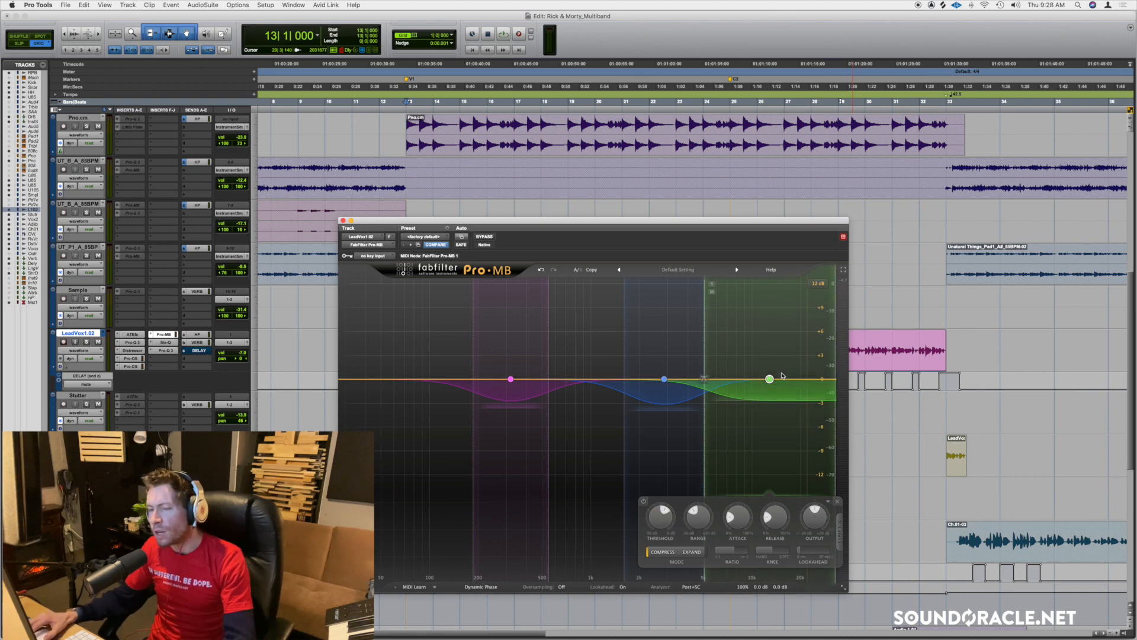
Delete the high-frequency band and the upper-mid band, keeping only the low band.
mouse_move(772, 382)
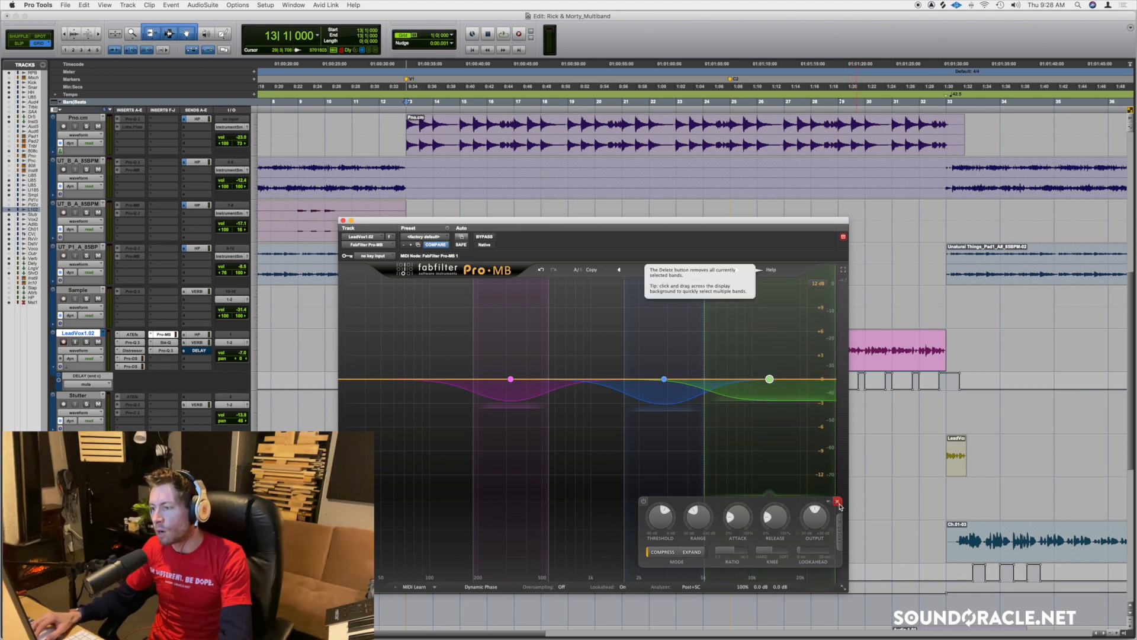
left_click(838, 501)
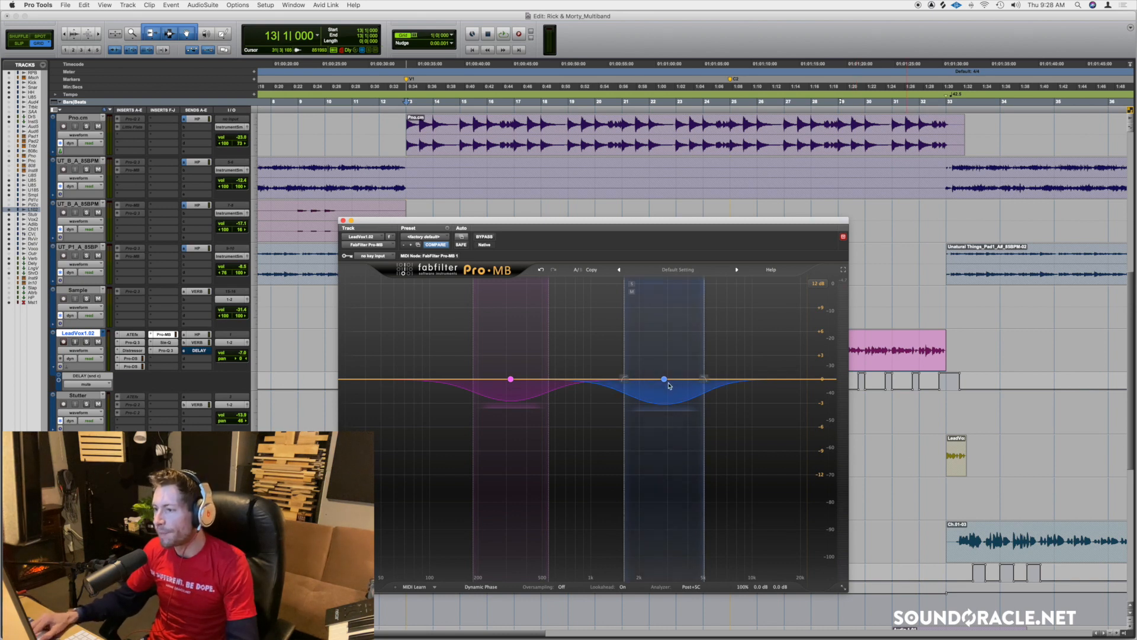
left_click(664, 379)
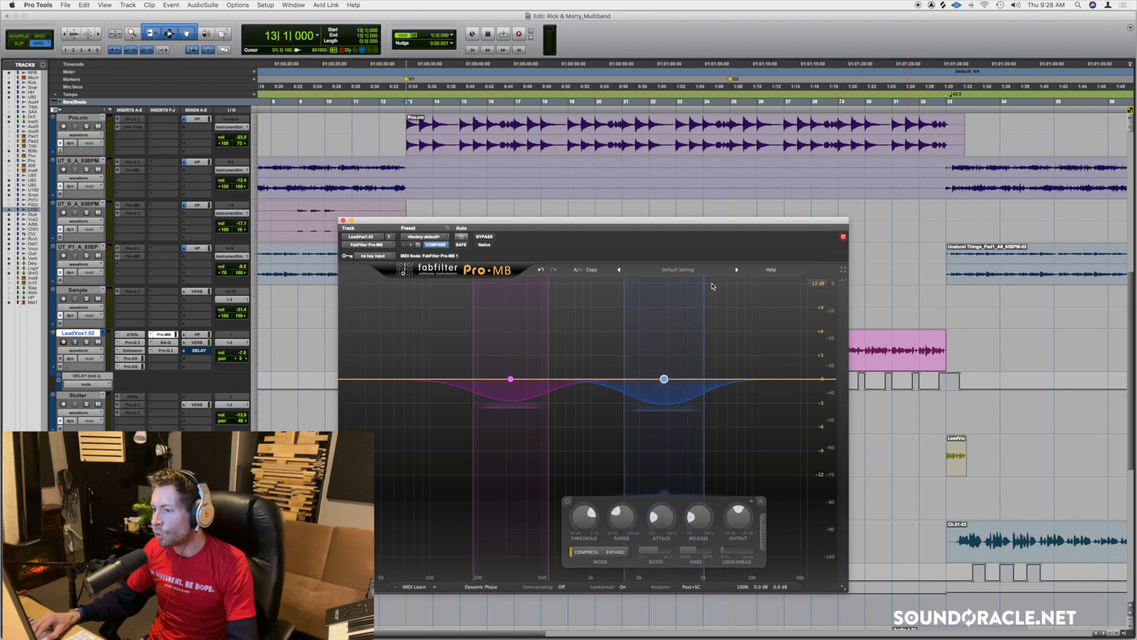
left_click(761, 502)
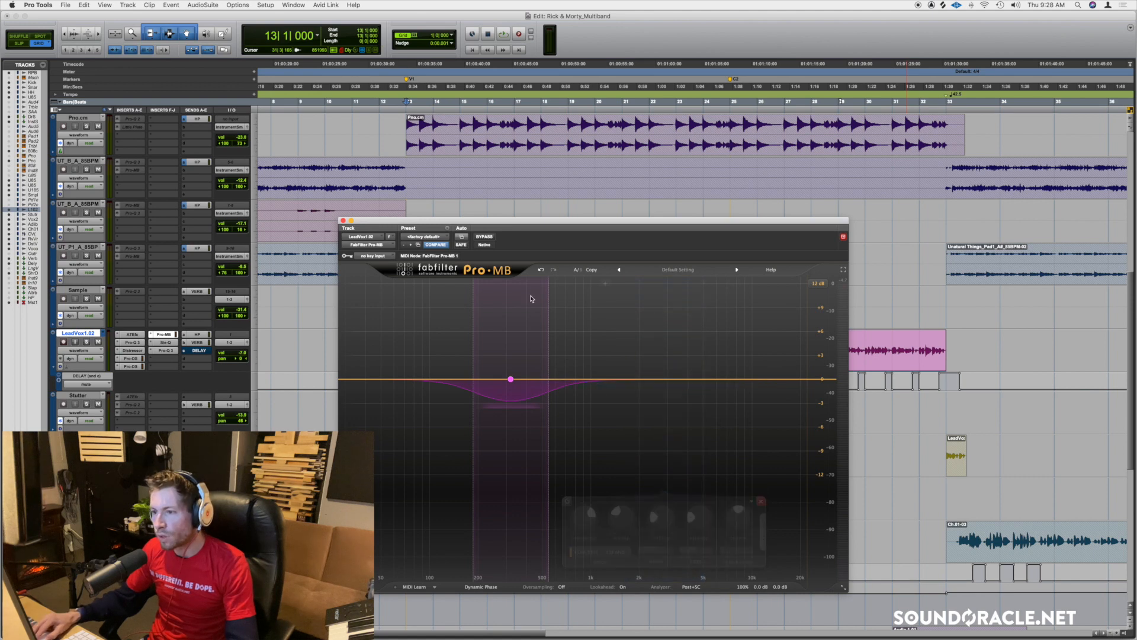
Raise the remaining band's centre frequency slightly and move the Pro-MB window away from the lead vocal clip.
left_click_drag(524, 222, 589, 218)
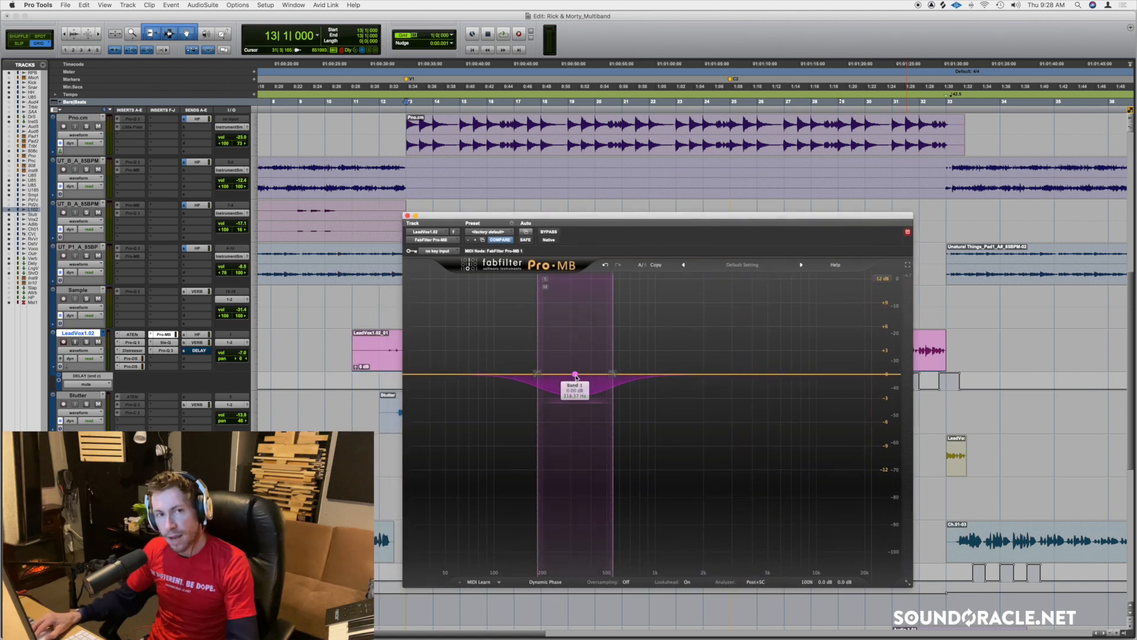
left_click_drag(576, 373, 579, 374)
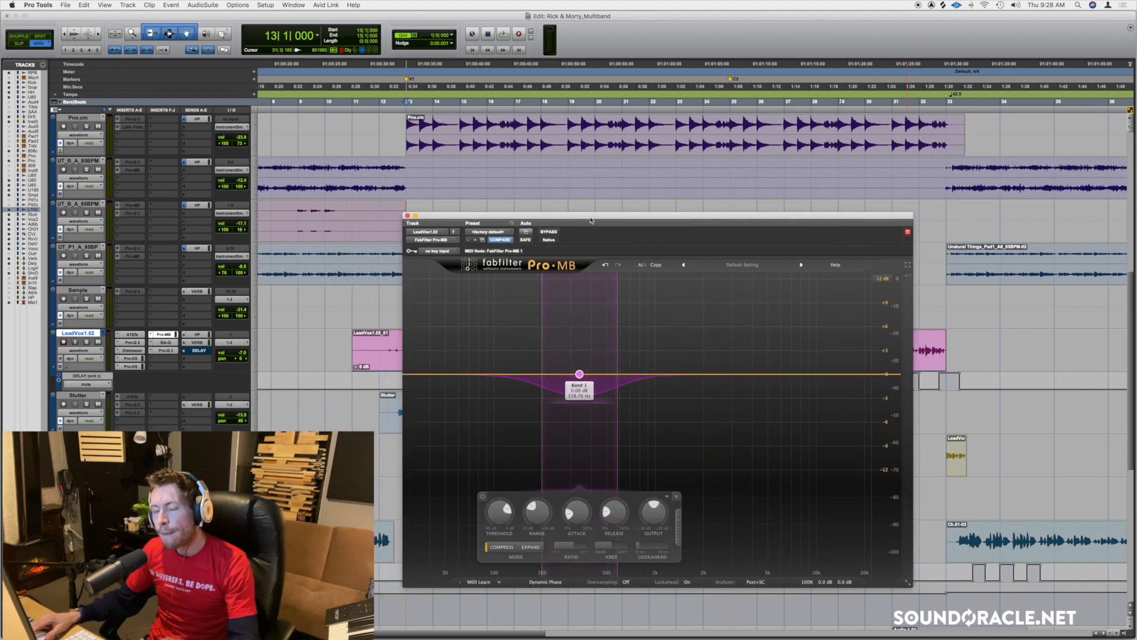
left_click_drag(590, 218, 611, 214)
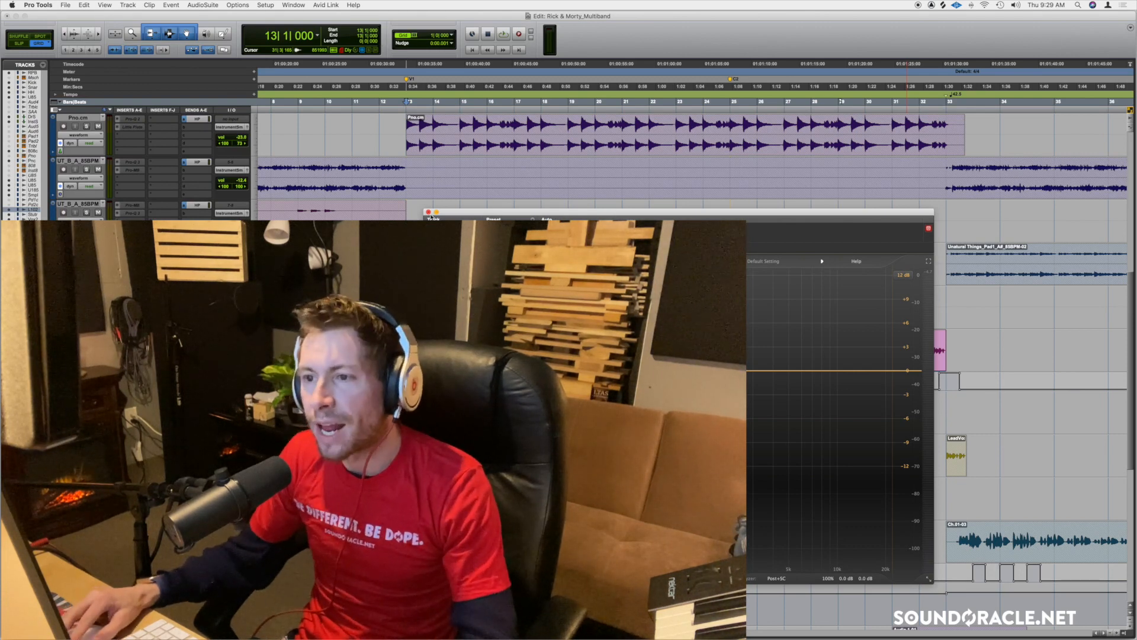
left_click_drag(429, 214, 542, 199)
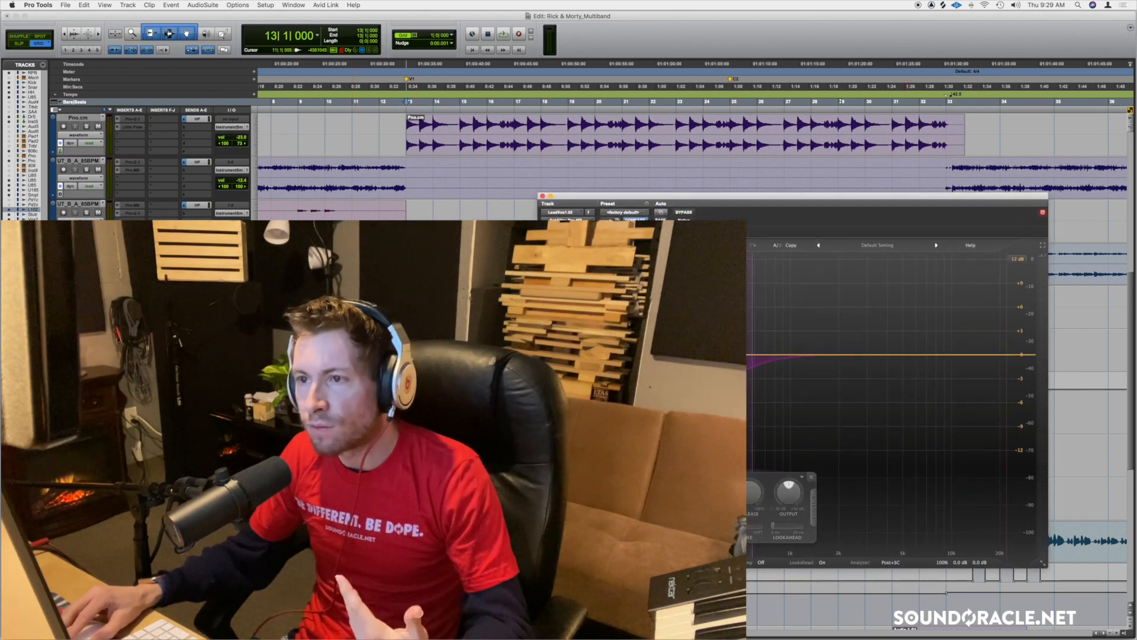
Audition the song from bar 12 with Pro-MB in view, and place the edit cursor on the lead vocal at bar 18.
left_click(383, 271)
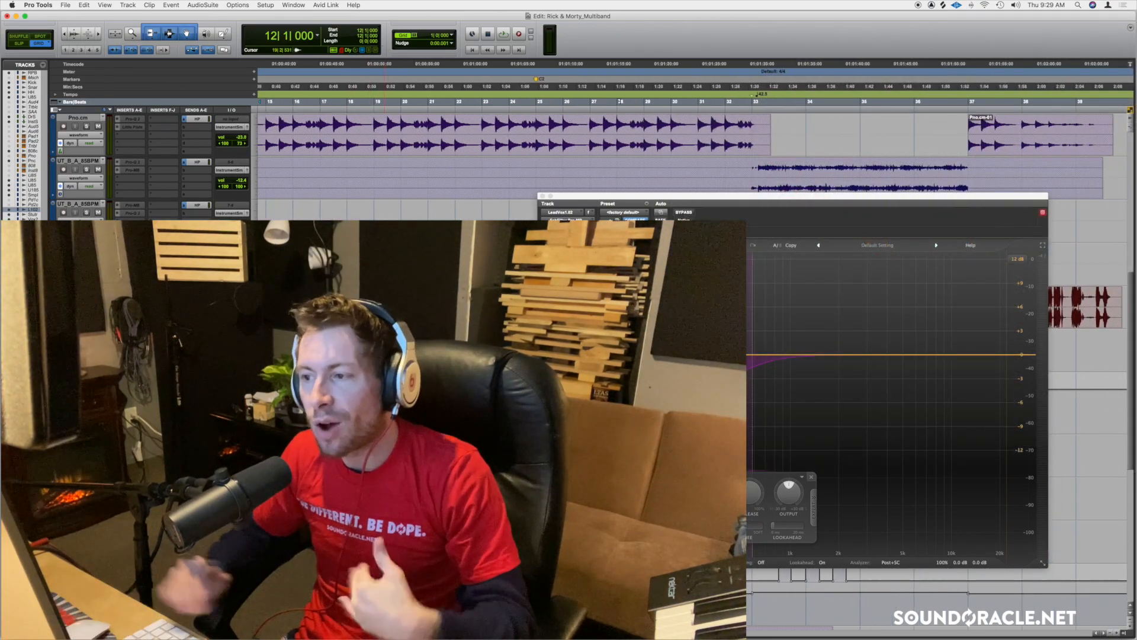
key("space")
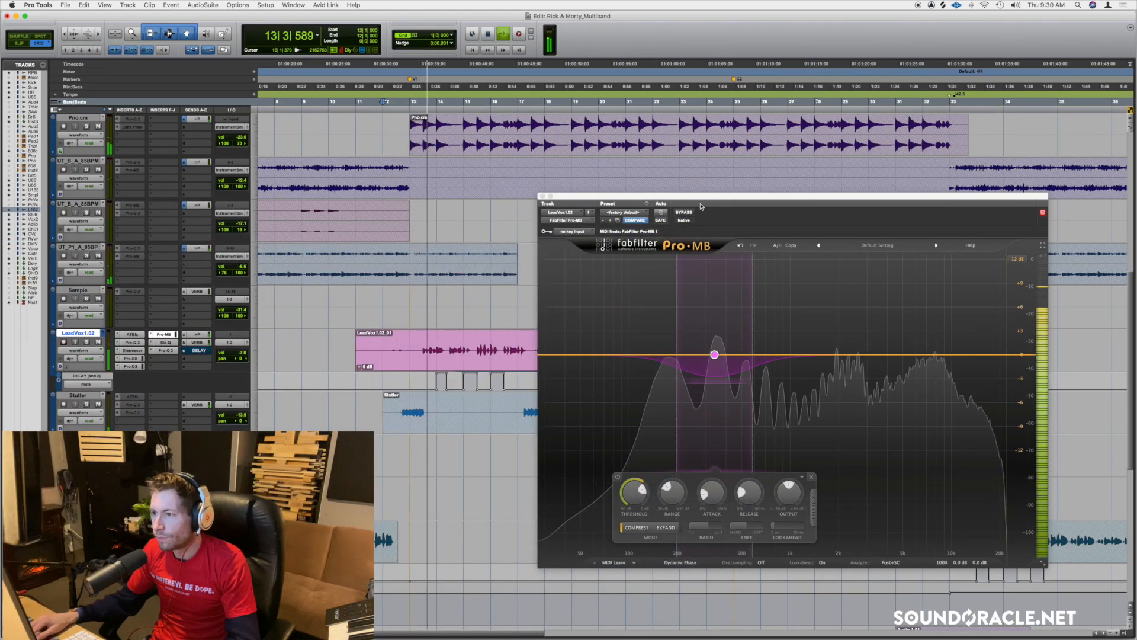
mouse_move(704, 199)
left_mouse_down()
mouse_move(717, 195)
mouse_move(697, 177)
left_mouse_up()
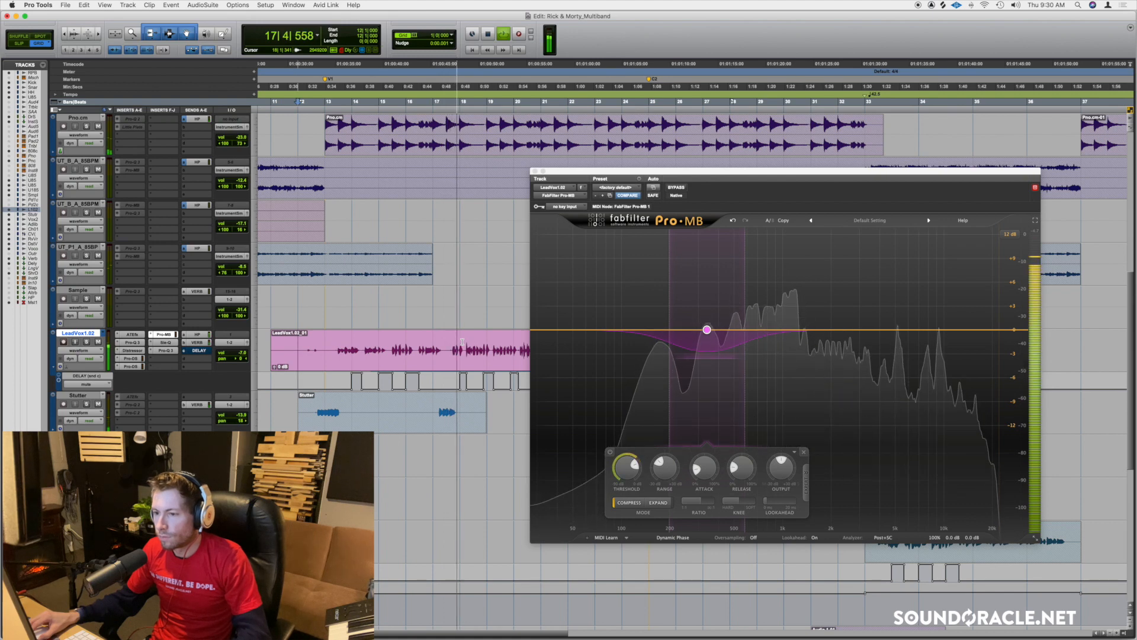
left_click(462, 342)
key("space")
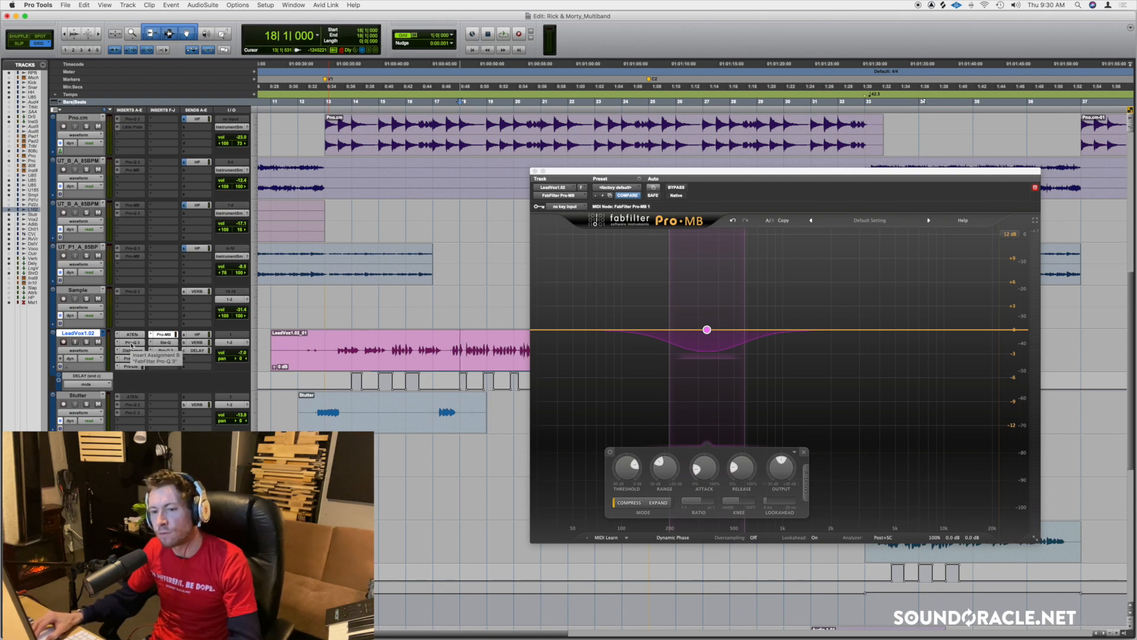
Open the first Pro-Q 3 insert on LeadVox1.02 and delete the red band above the zero line.
left_click(132, 343)
mouse_move(754, 333)
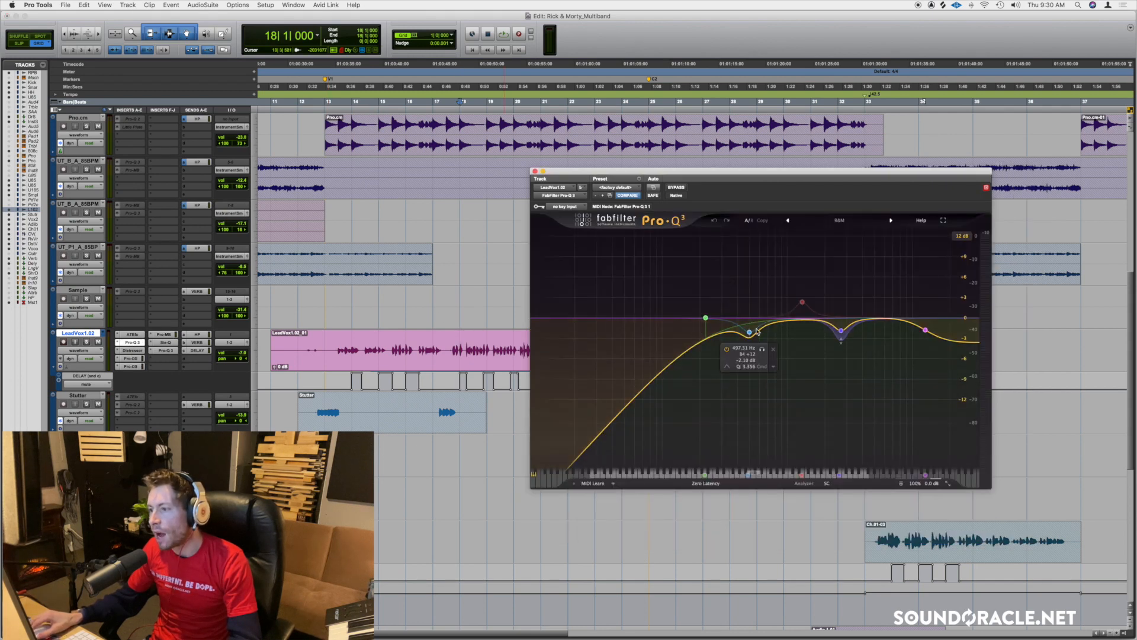
right_click(802, 303)
left_click(820, 360)
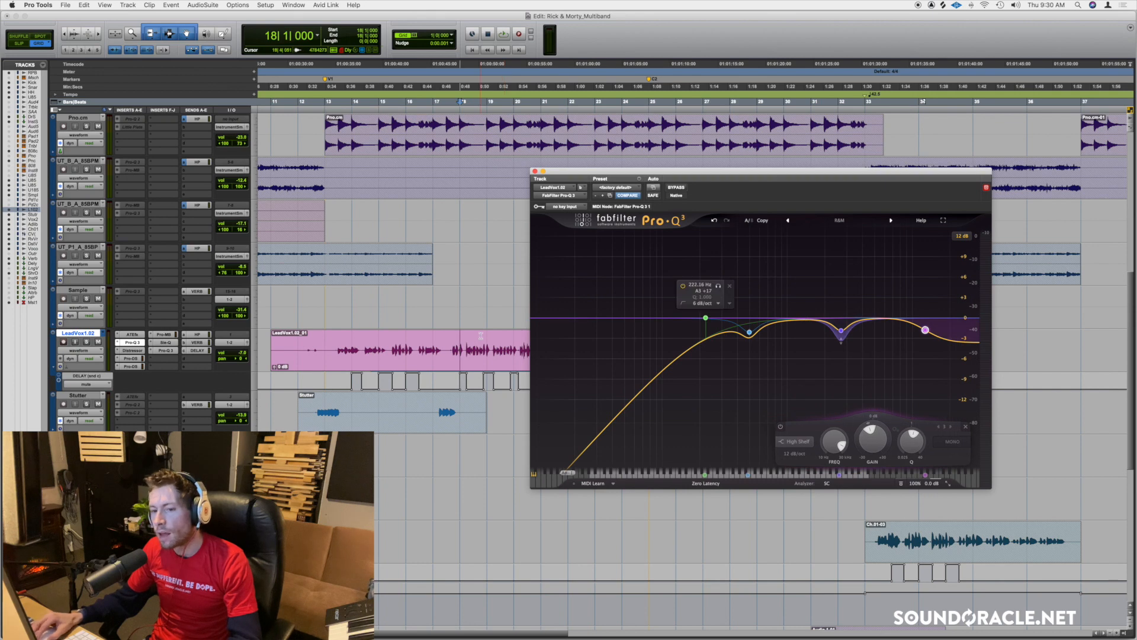
Examine the Distressor, both Pro-DS, Pro-MB, Sie-Q and second Pro-Q 3 inserts on LeadVox1.02, closing the plug-in window at the end.
left_click(132, 350)
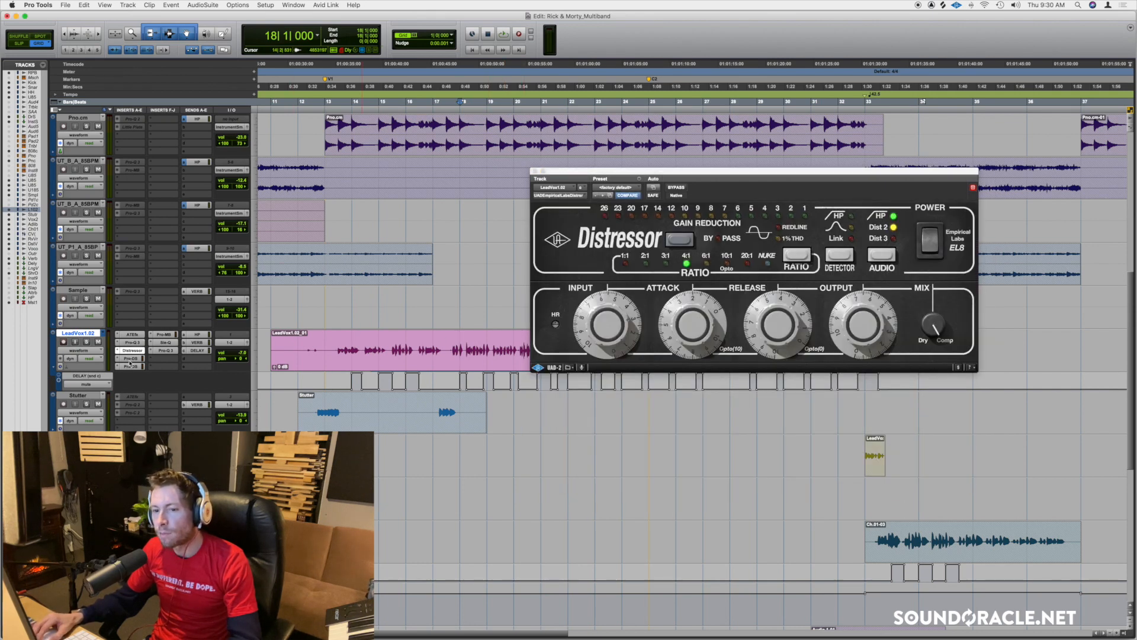
left_click(130, 366)
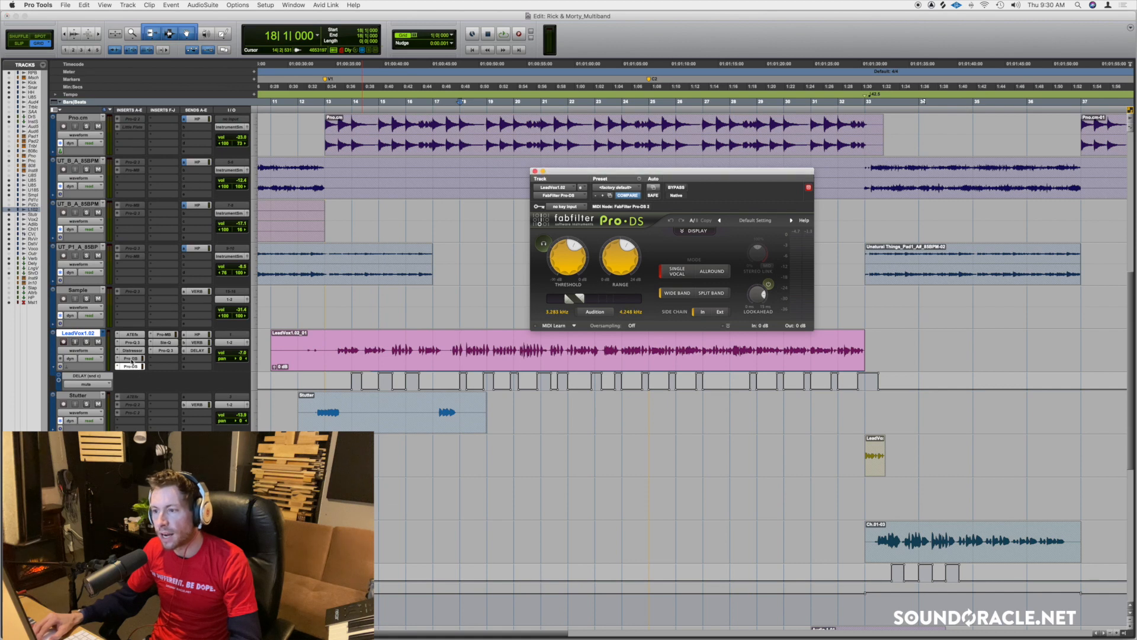
left_click(131, 358)
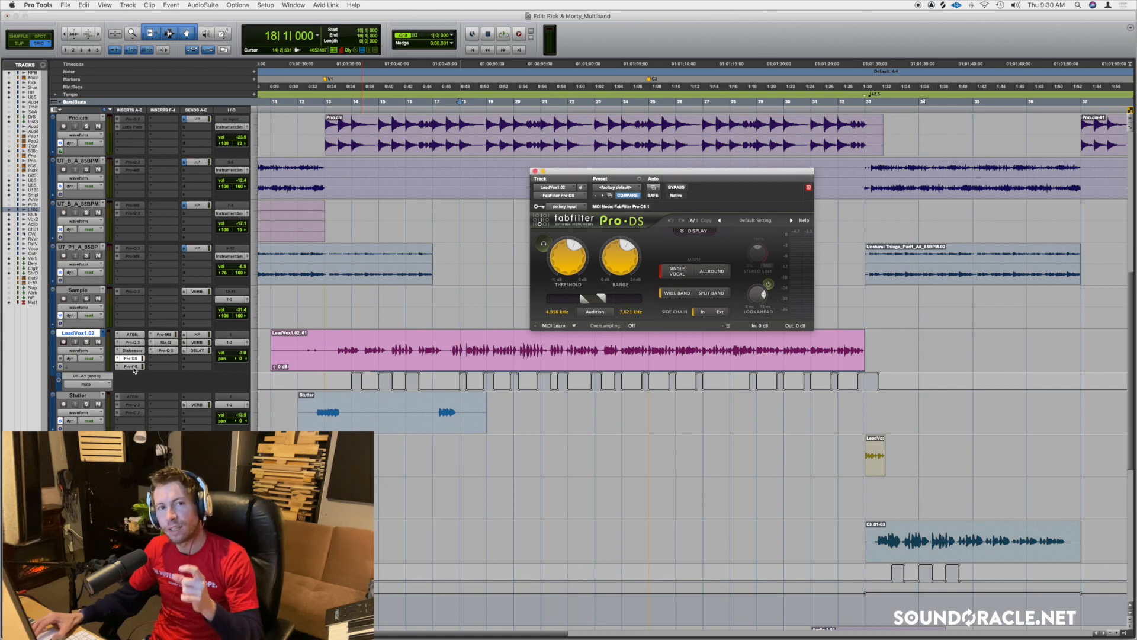
left_click(132, 367)
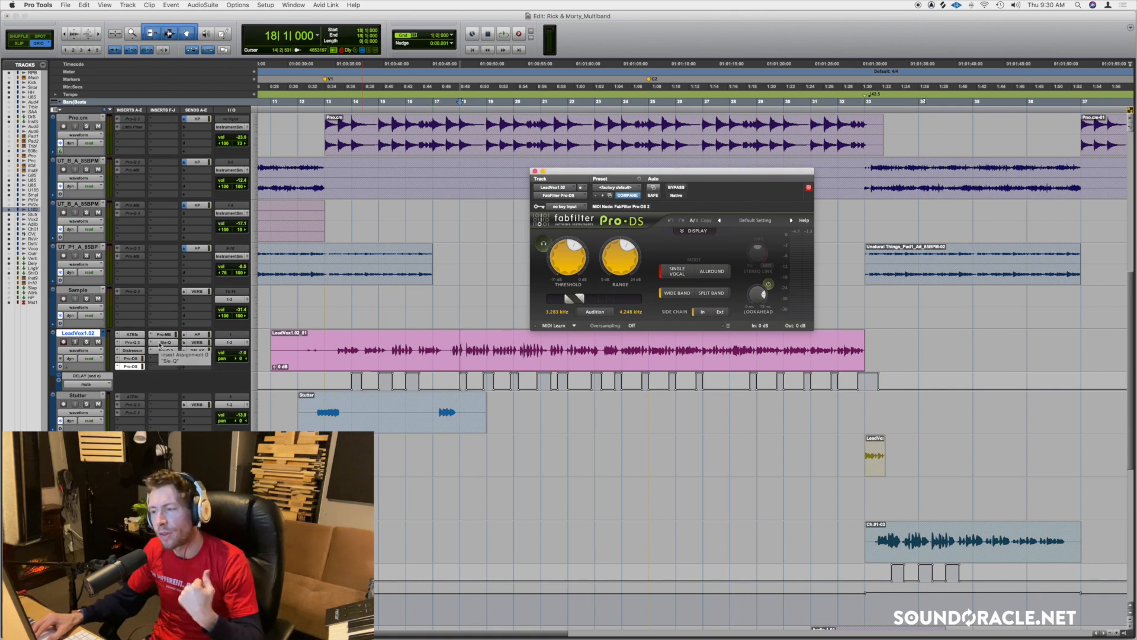
left_click(136, 358)
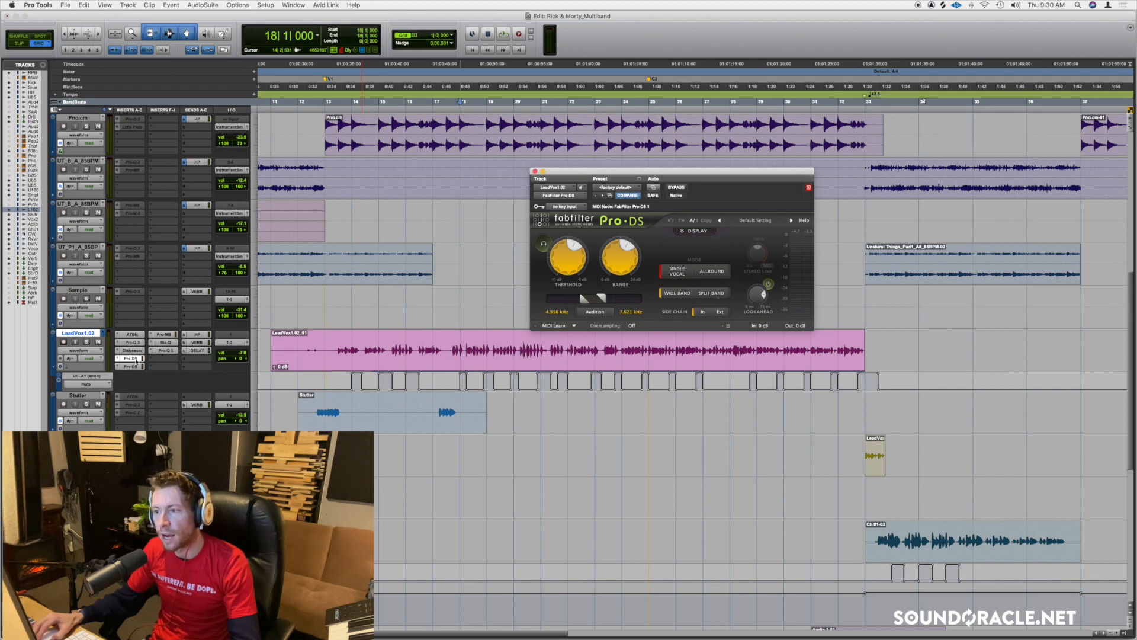
left_click(163, 335)
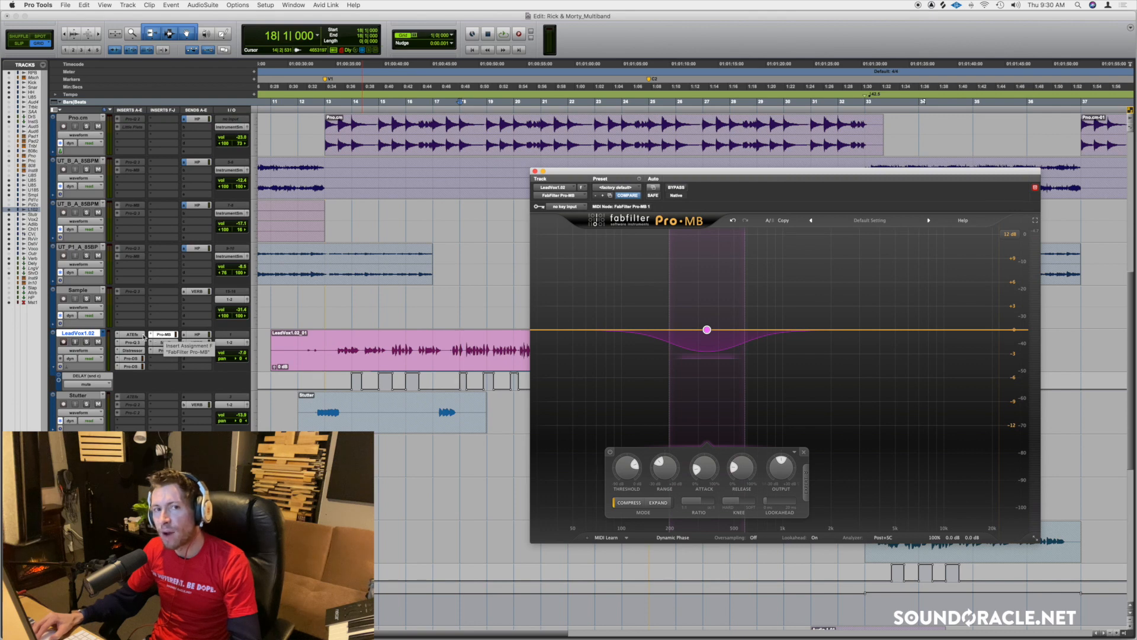
left_click(166, 343)
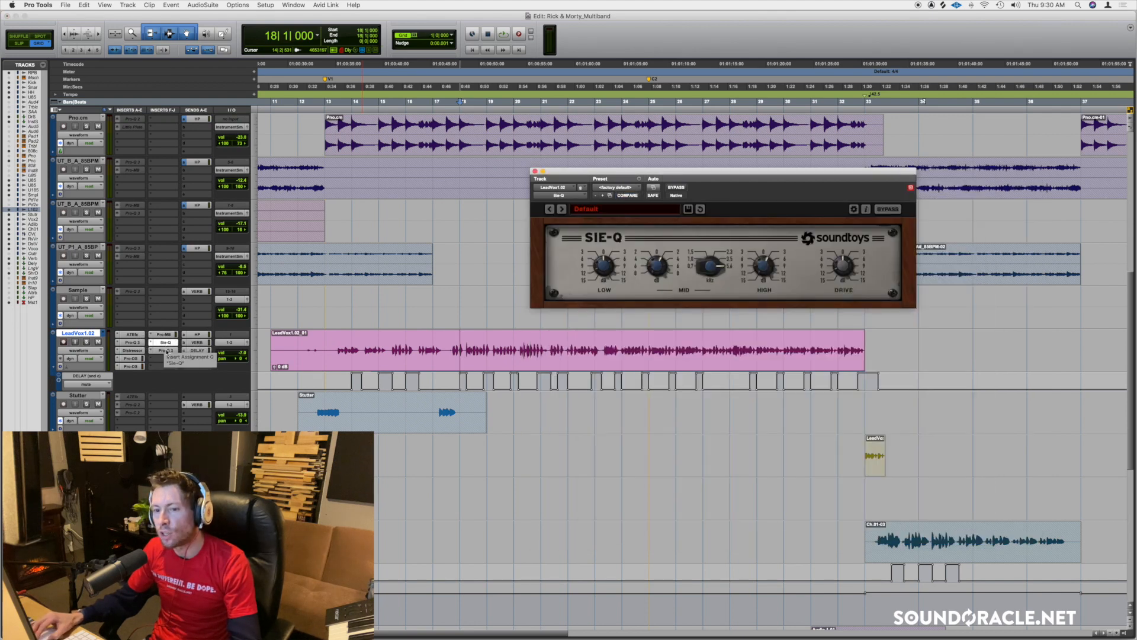
left_click(166, 350)
mouse_move(753, 334)
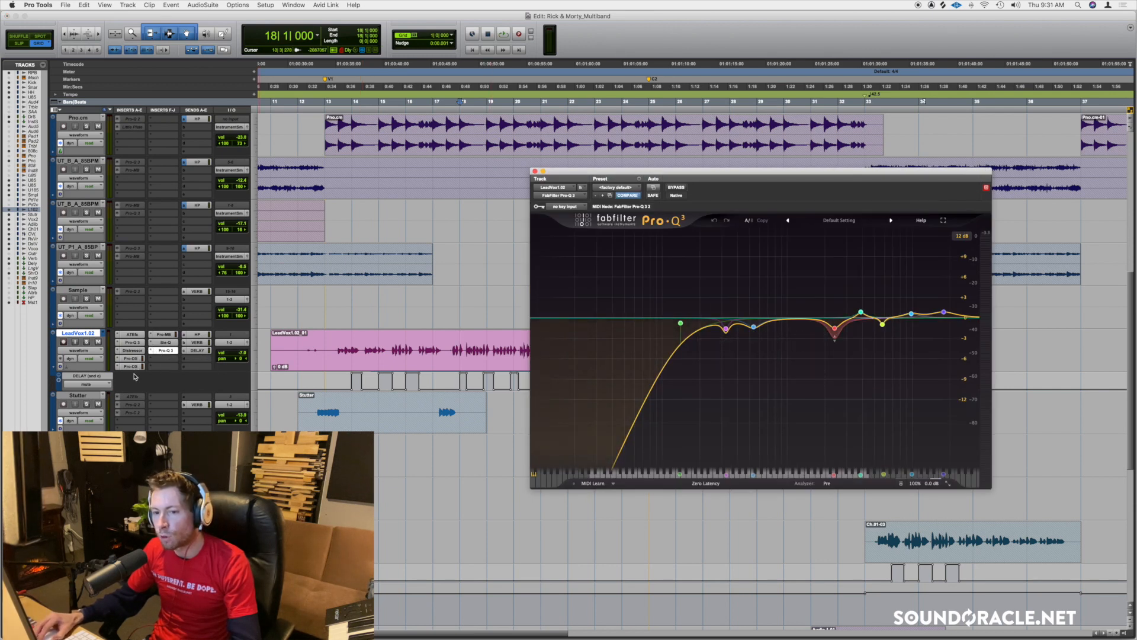
left_click(535, 171)
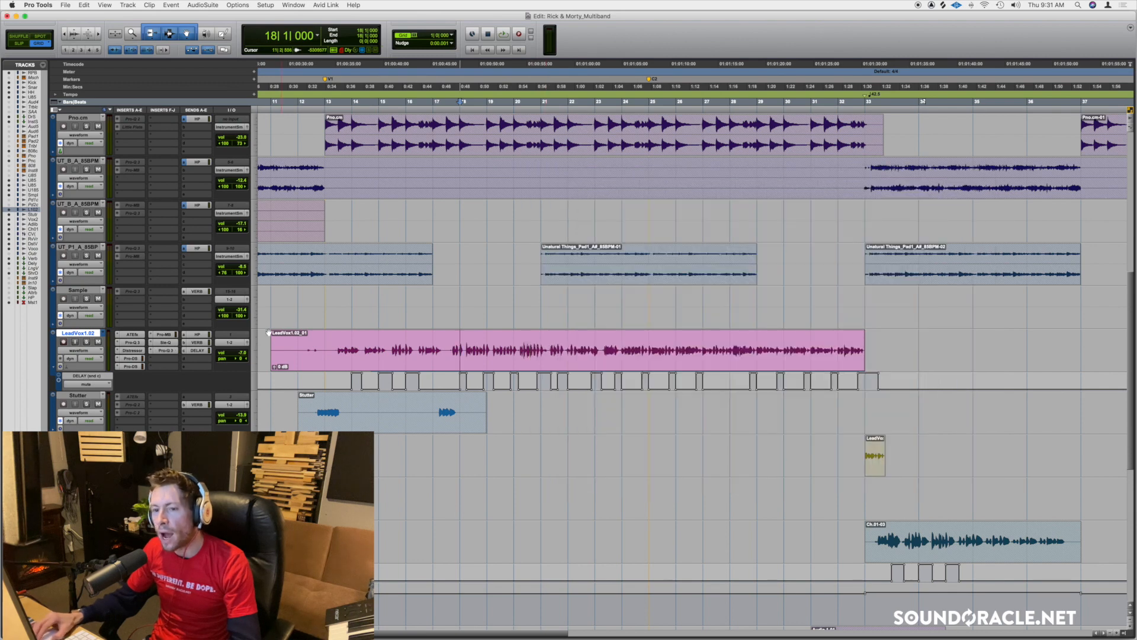
Inspect the Pro-MB and Distressor inserts on LeadVox1.02, leaving the Pro-MB window open.
left_click(164, 334)
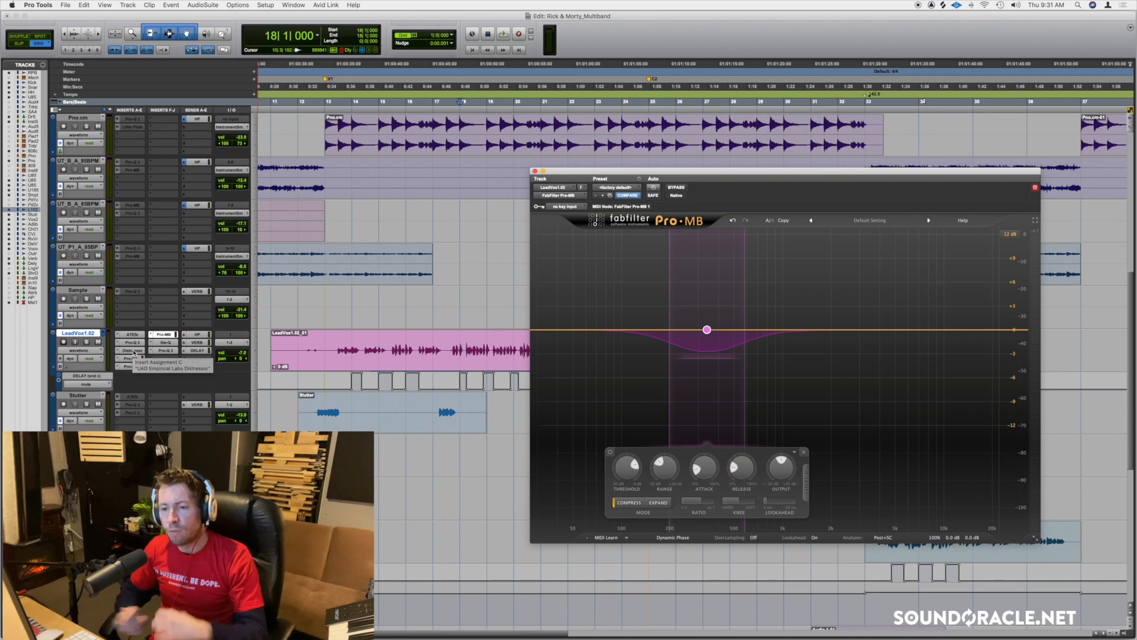
left_click(133, 351)
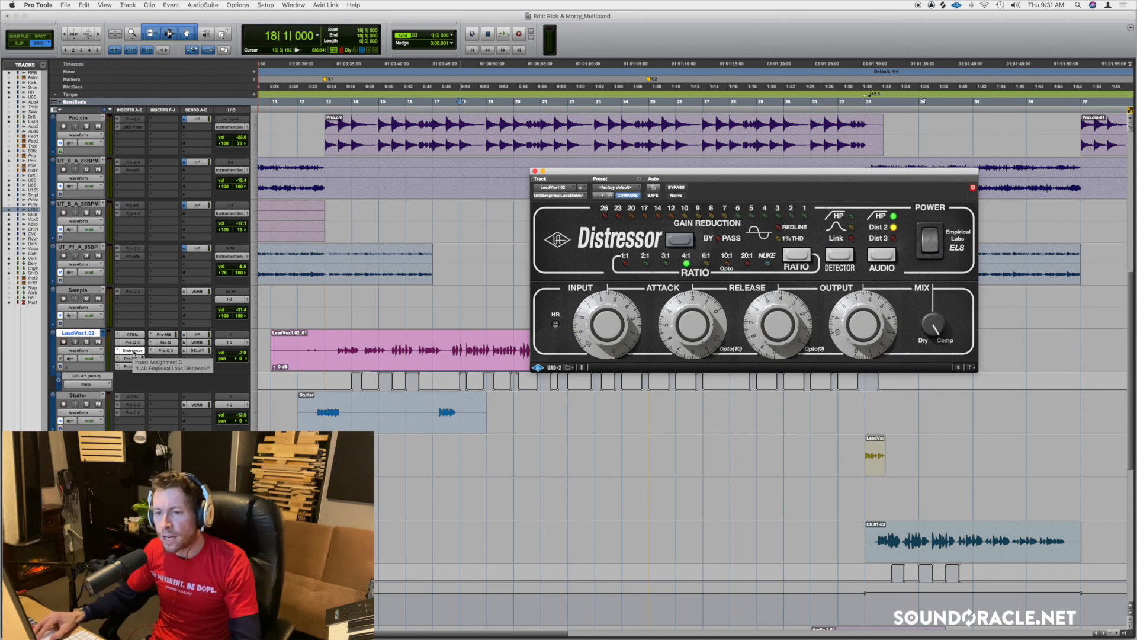
left_click(168, 335)
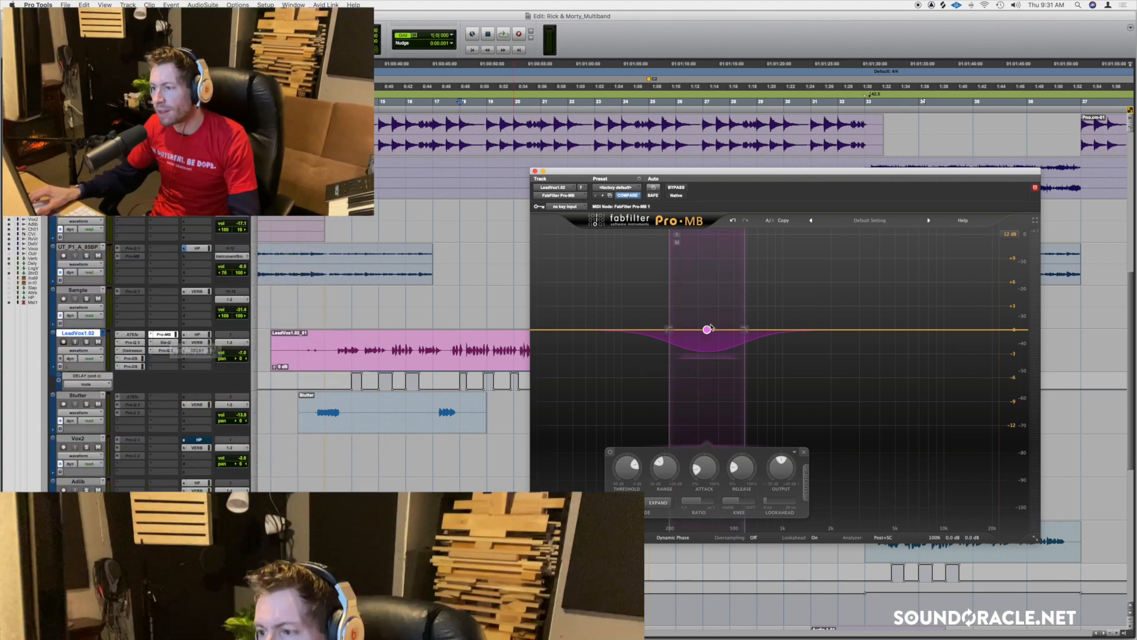
mouse_move(706, 332)
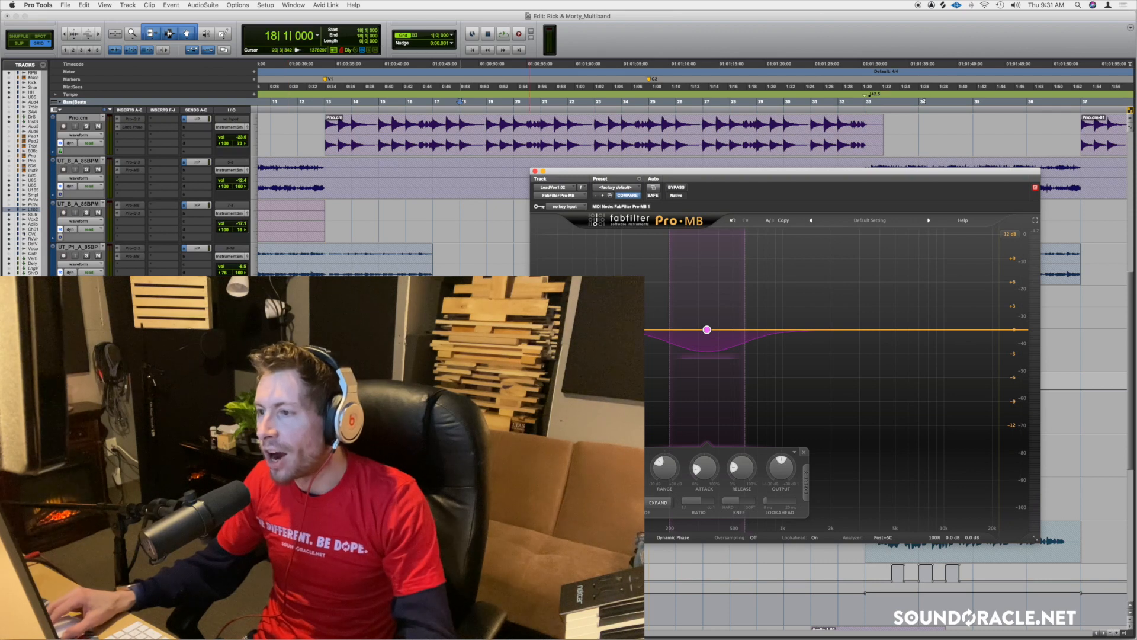
mouse_move(679, 240)
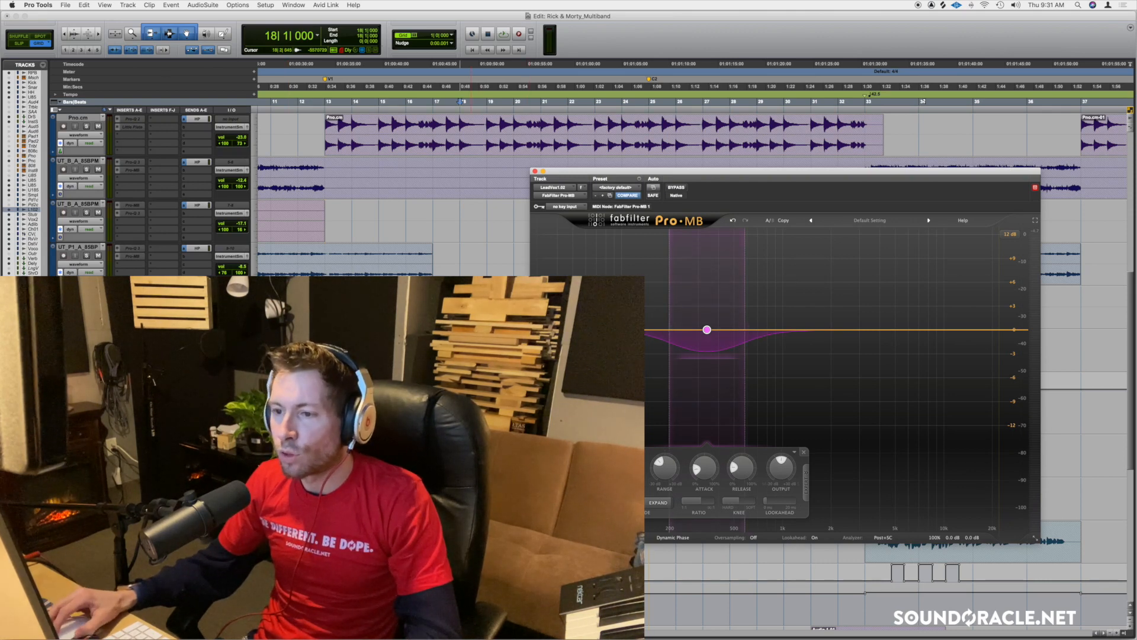
Solo LeadVox1.02 and select its passage from bar 18 to about bar 23 for playback.
scroll(495, 225, "right", 2)
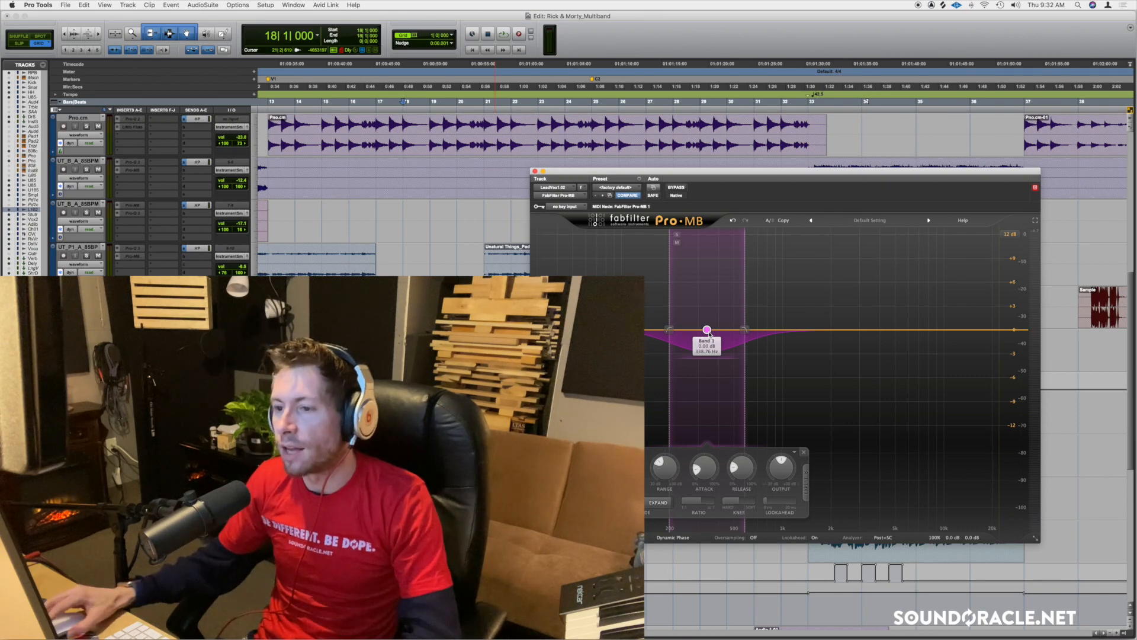
key("space")
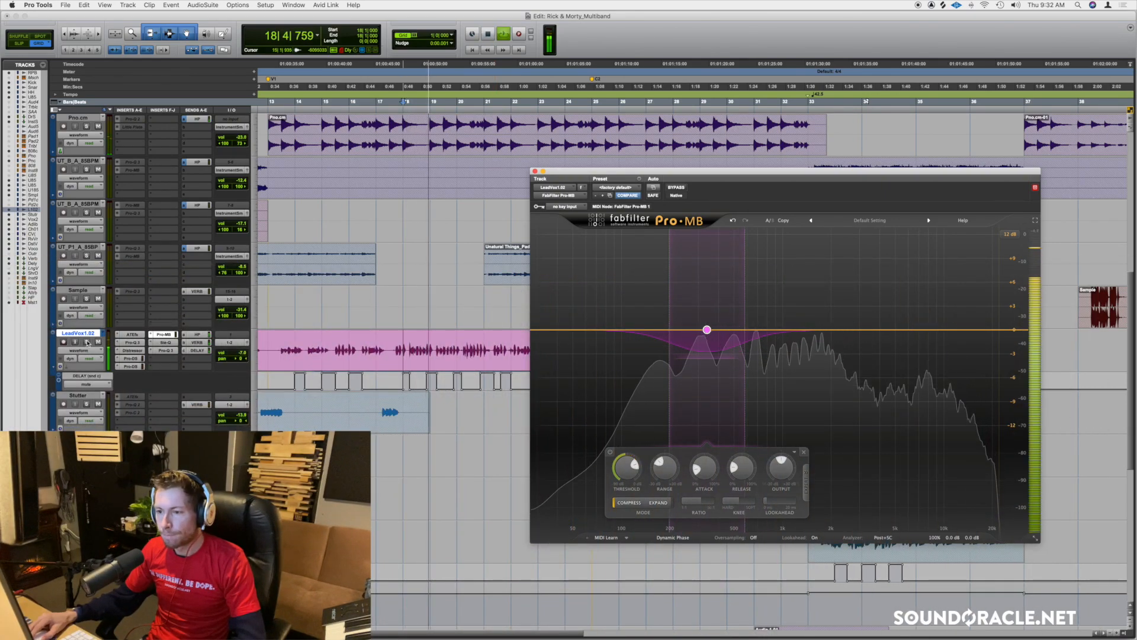
left_click(87, 342)
left_click_drag(405, 350, 537, 339)
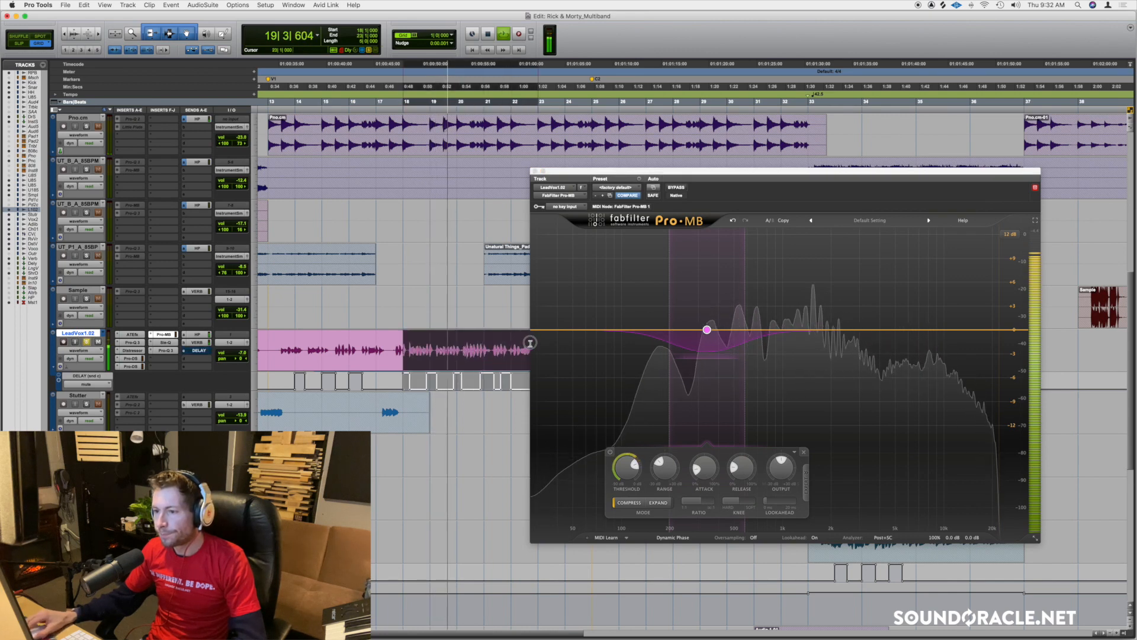
key("space")
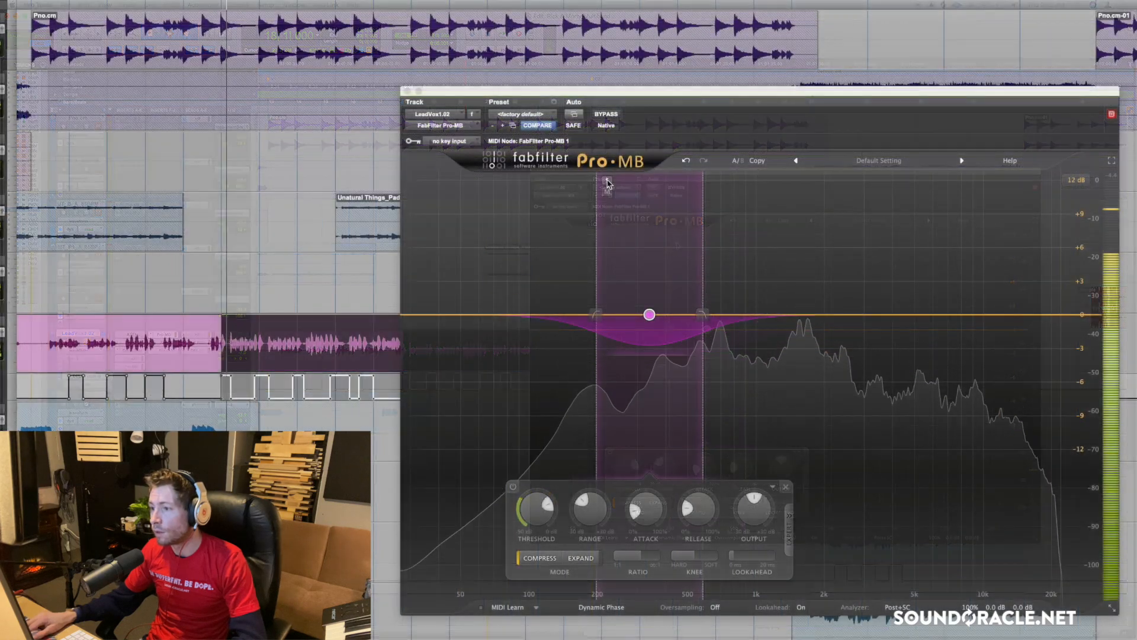
Solo Pro-MB's band 1, shift it lower and widen it to span about 120 Hz to 400 Hz.
left_click(608, 180)
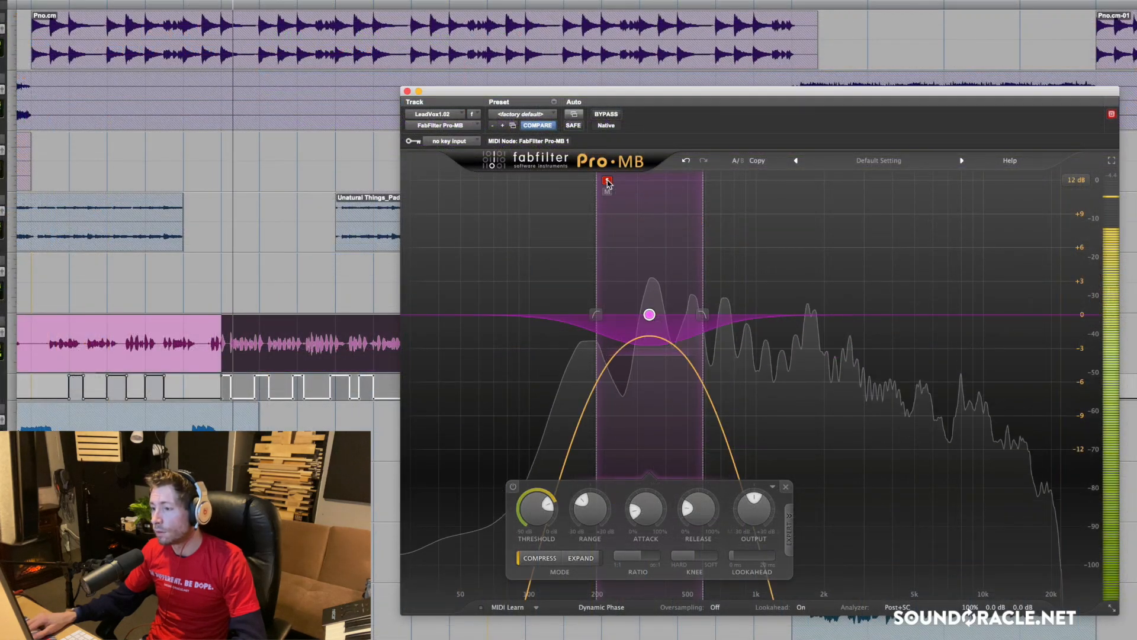
left_click_drag(650, 315, 606, 323)
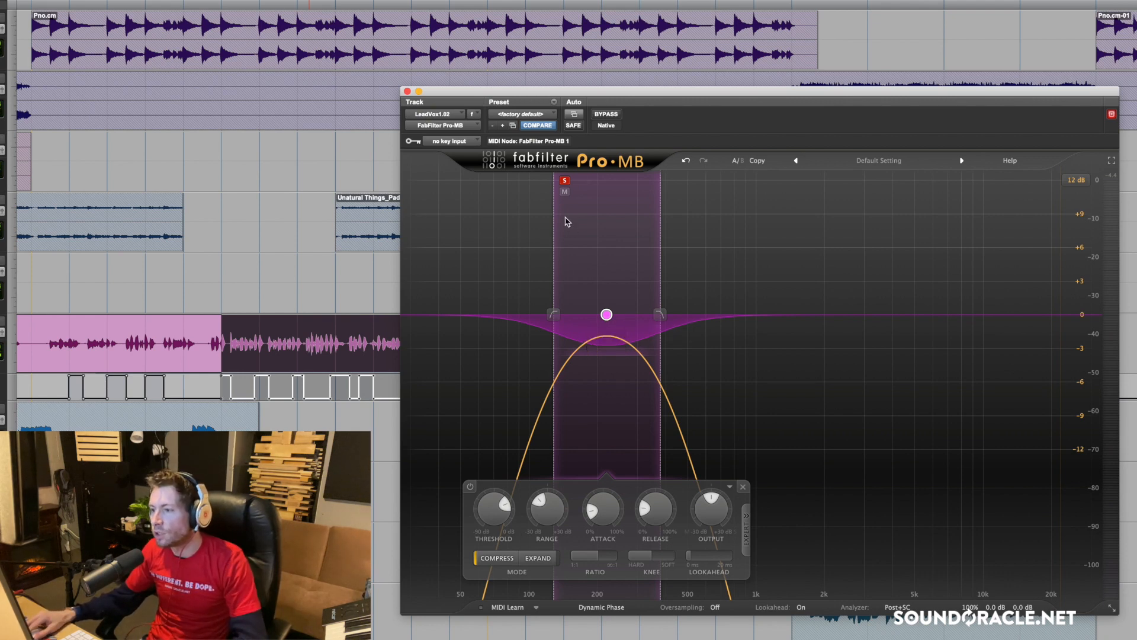
left_click_drag(660, 314, 665, 312)
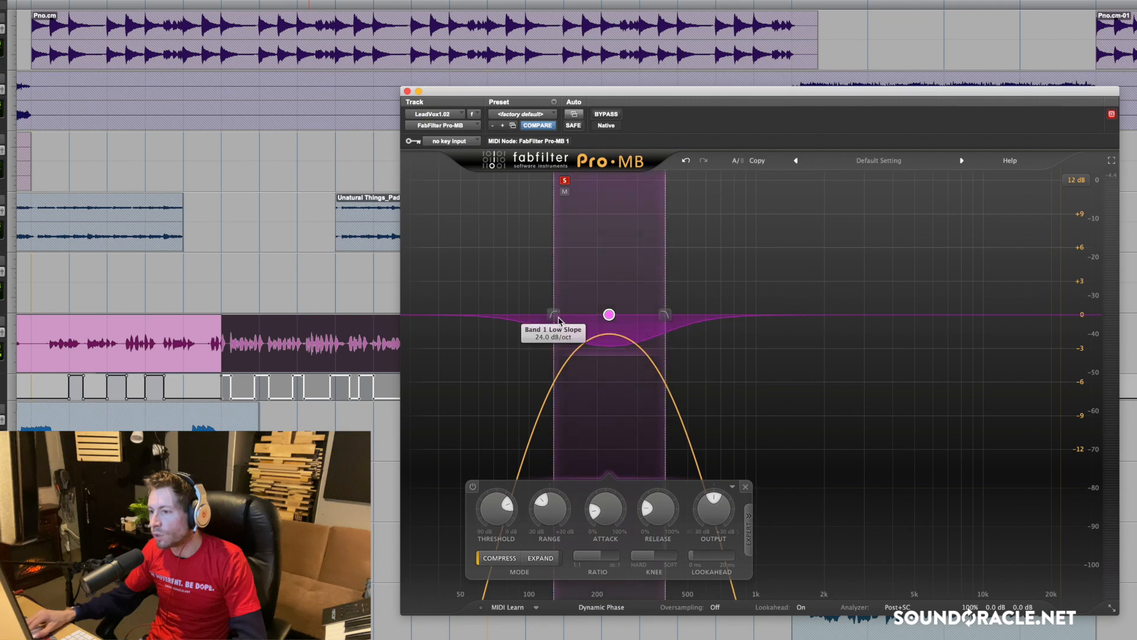
left_click_drag(554, 316, 544, 319)
Lower band 1's threshold to about -31 dB while the vocal plays, and nudge both of its crossovers slightly outward.
key("space")
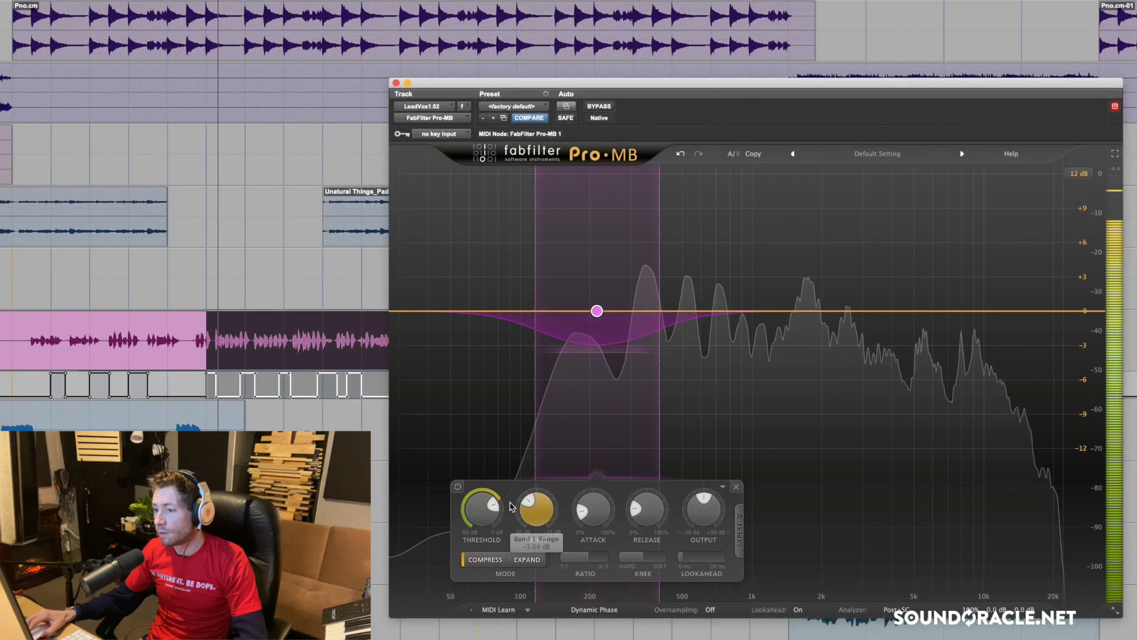
left_click_drag(490, 503, 490, 514)
scroll(491, 514, "down", 3)
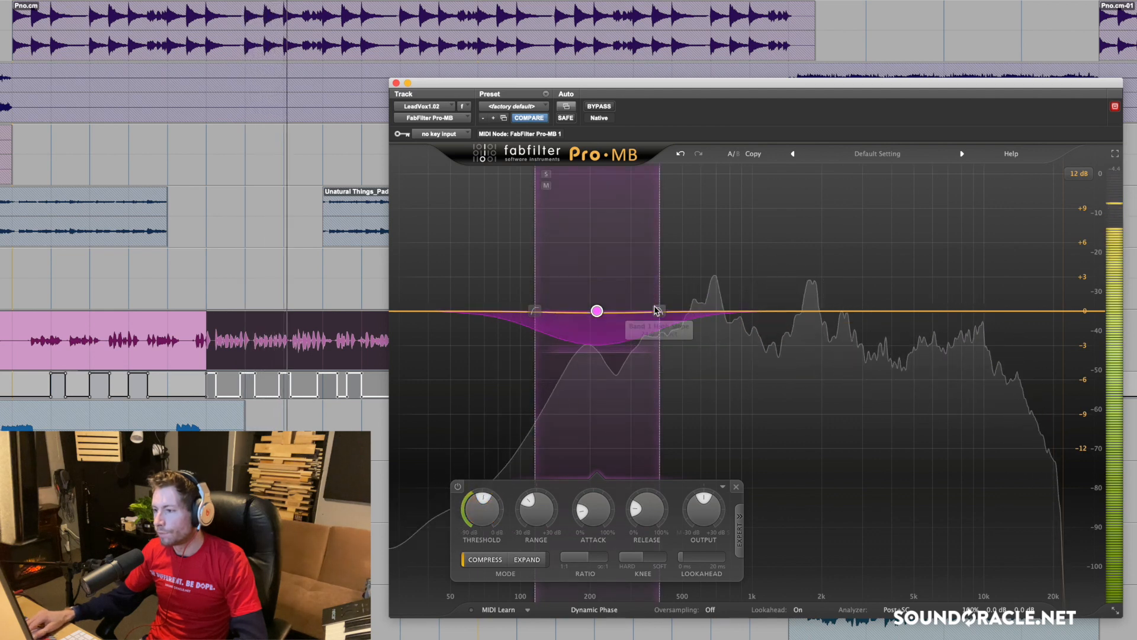
left_click_drag(658, 309, 664, 309)
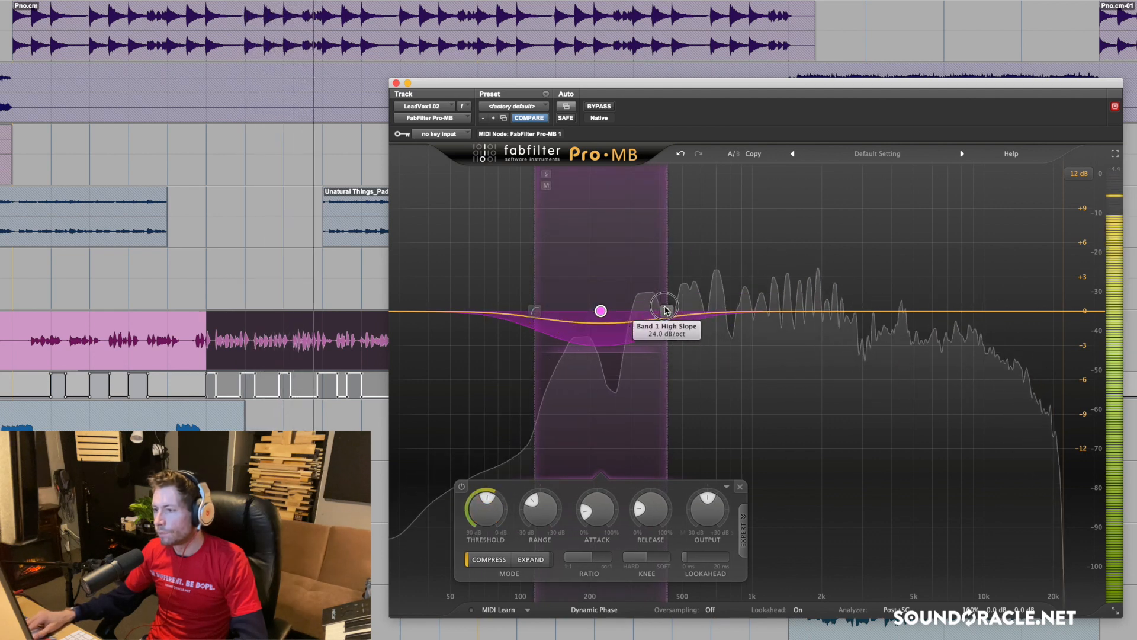
left_click_drag(537, 313, 533, 314)
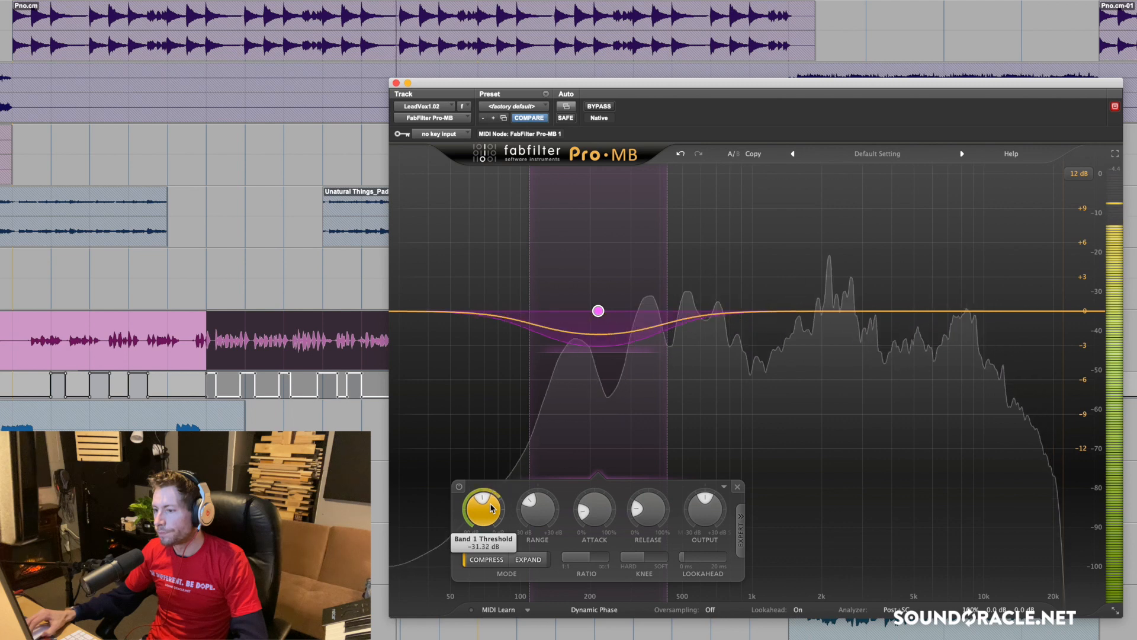
key("space")
Audition band 1 with an exaggerated, deeper range and a -60 dB threshold, and undo both changes.
mouse_move(582, 353)
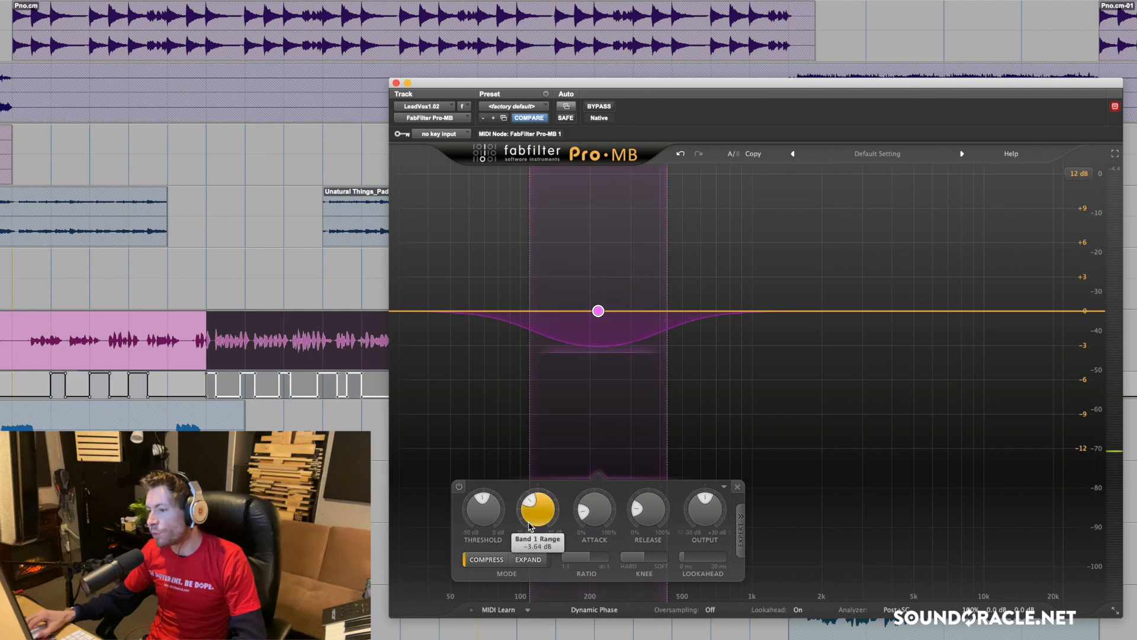
scroll(520, 525, "down", 5)
scroll(475, 525, "down", 3)
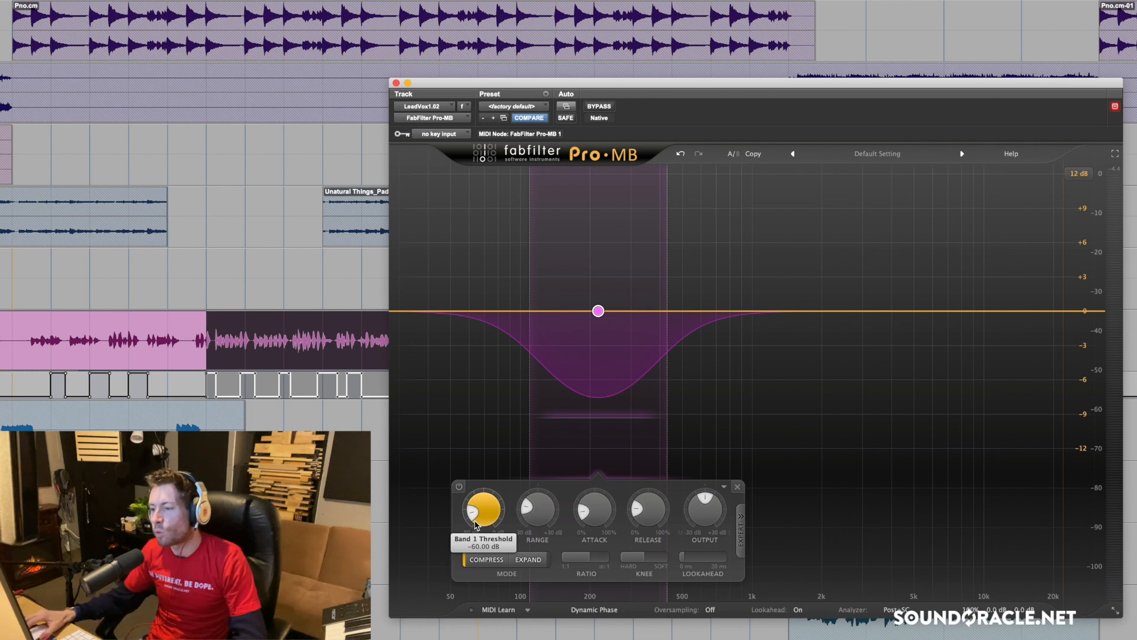
key("space")
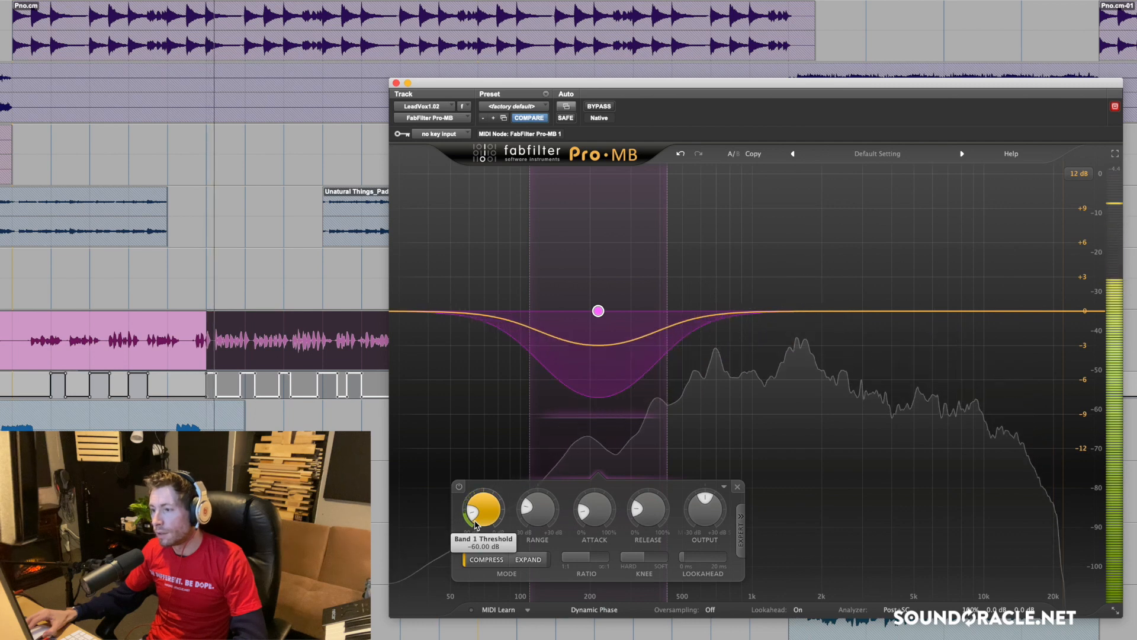
left_click(682, 155)
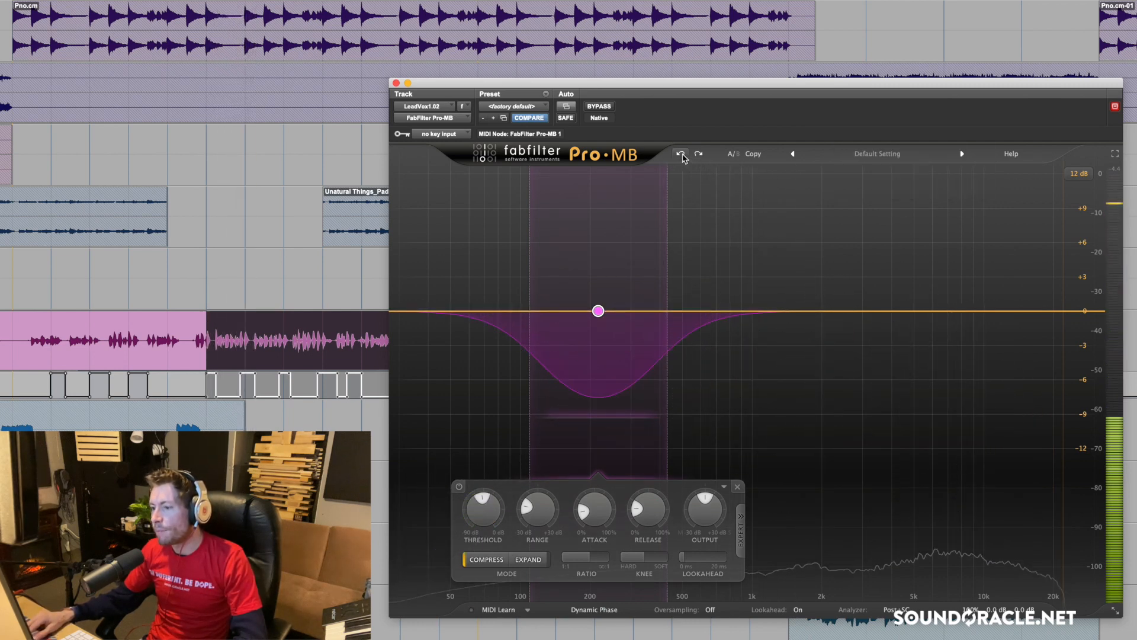
left_click(681, 155)
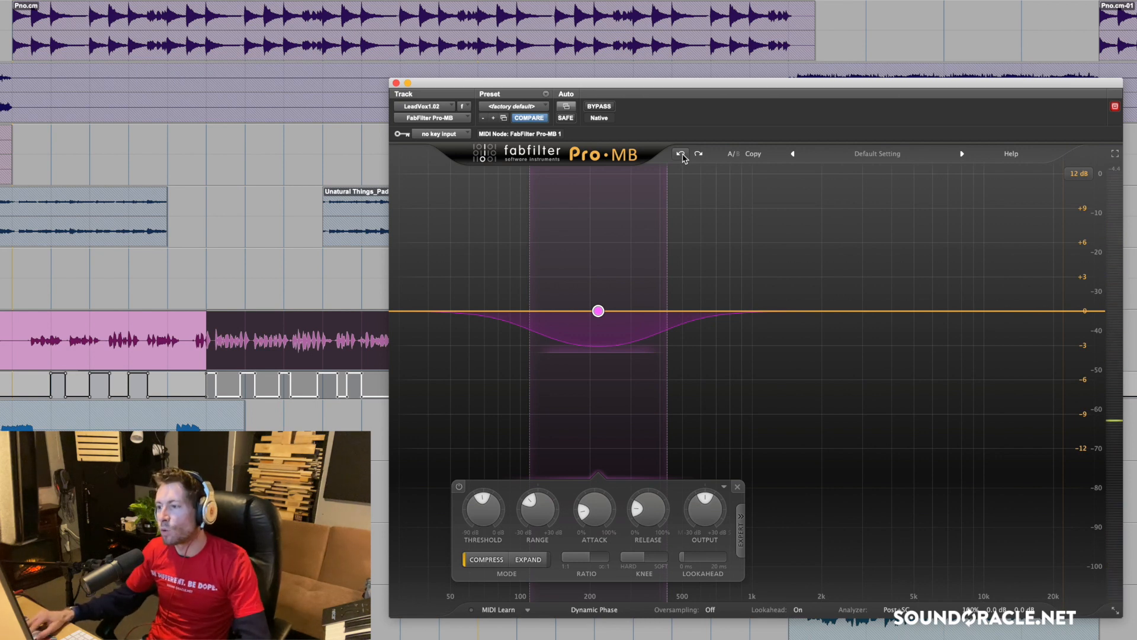
Lower band 1's threshold slightly and deepen its range slightly while auditioning the selected vocal passage.
key("space")
mouse_move(484, 507)
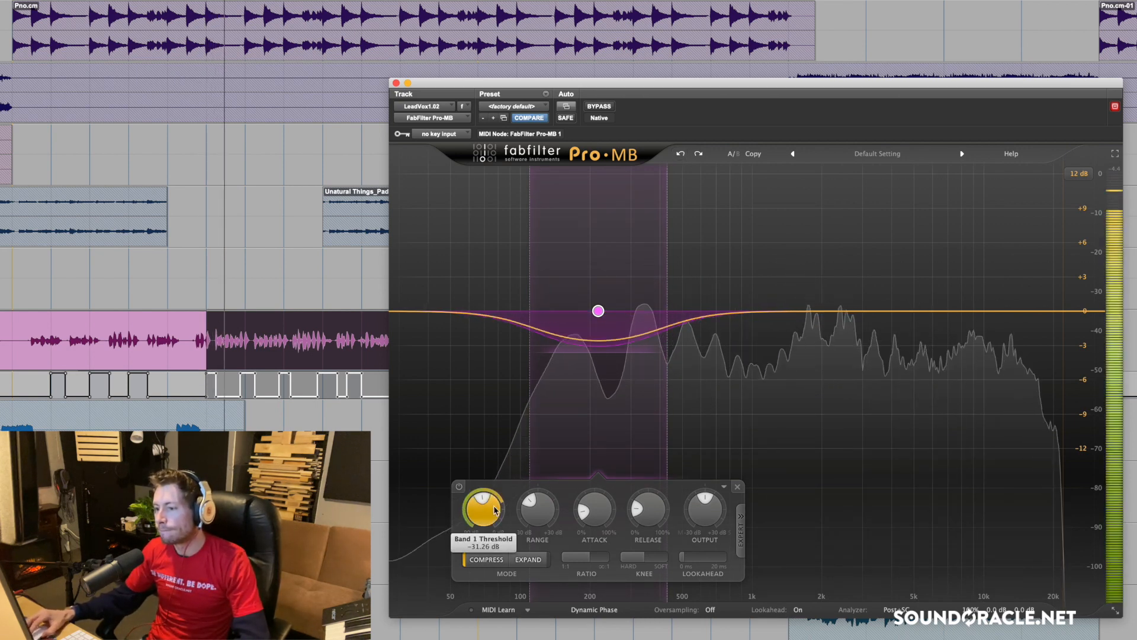
left_click_drag(525, 506, 525, 512)
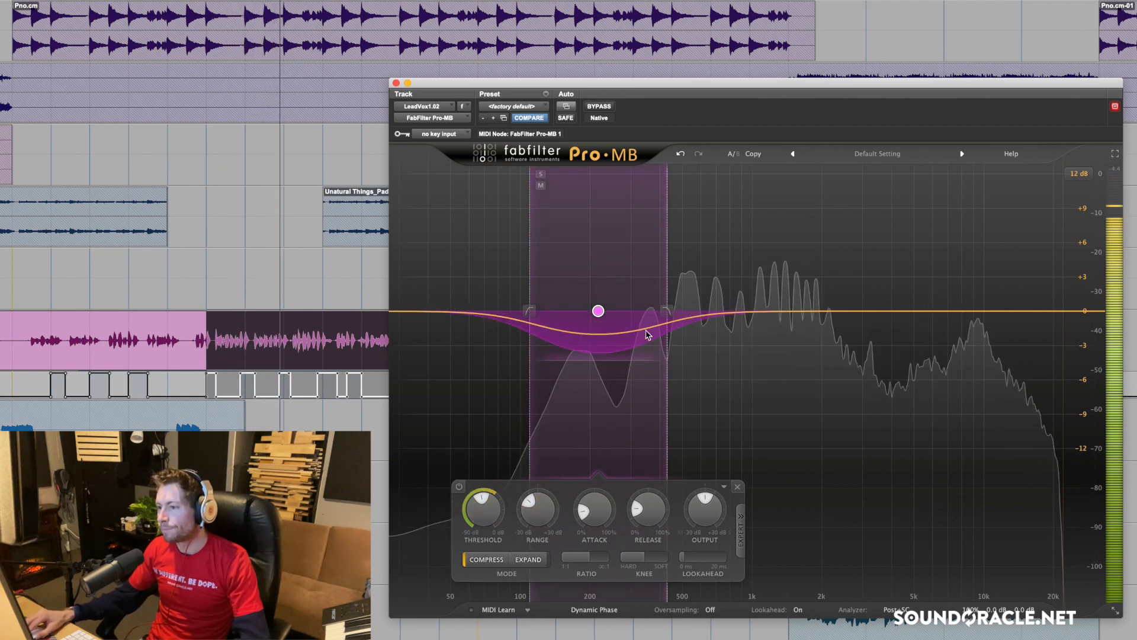
key("space")
Set band 1's attack to 18.4% and its release to 33.3%.
mouse_move(583, 512)
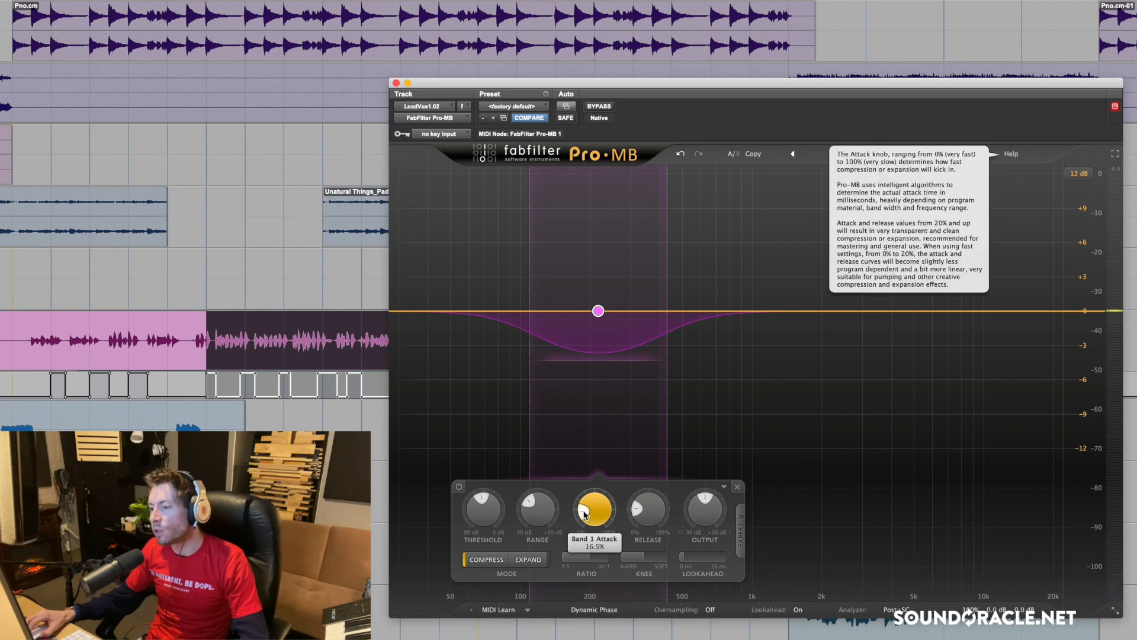
scroll(584, 514, "up", 2)
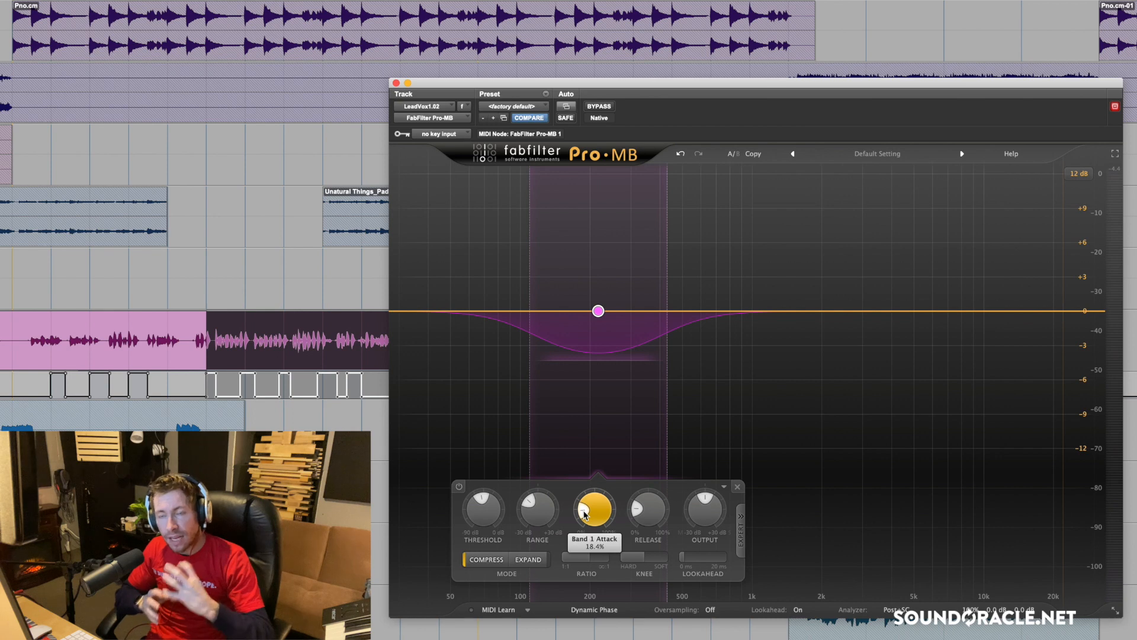
mouse_move(642, 509)
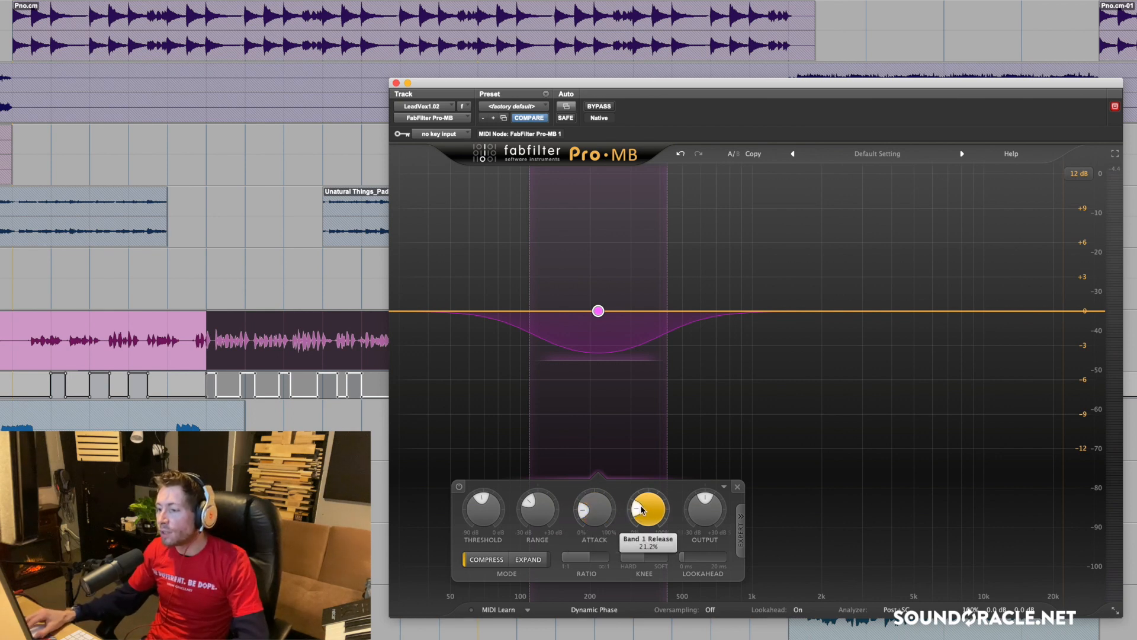
scroll(641, 509, "up", 2)
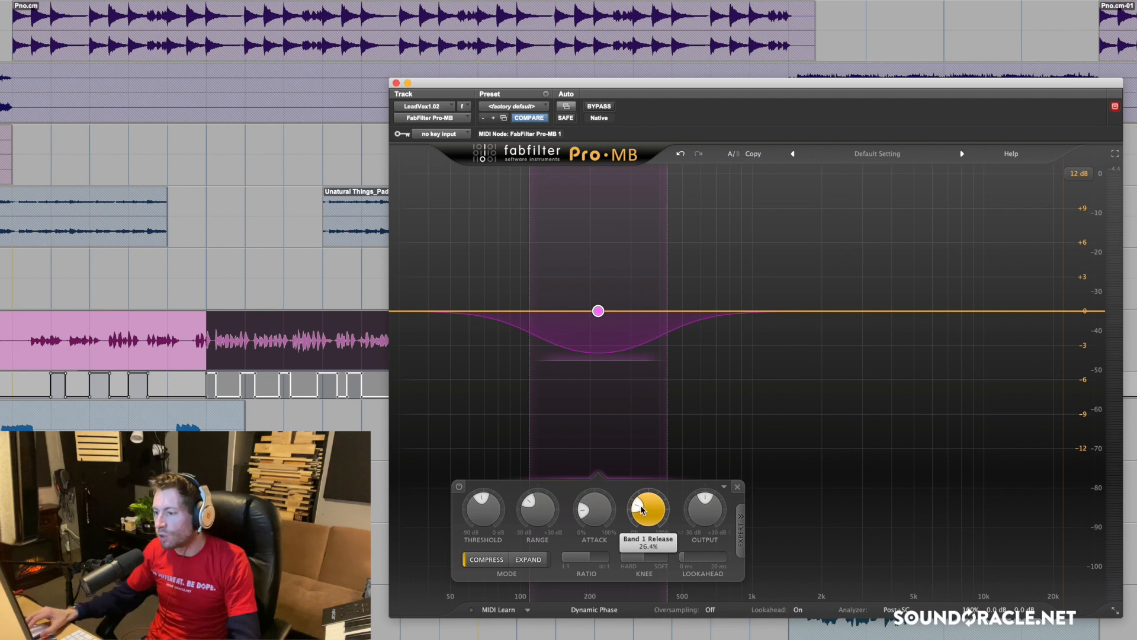
scroll(643, 511, "up", 1)
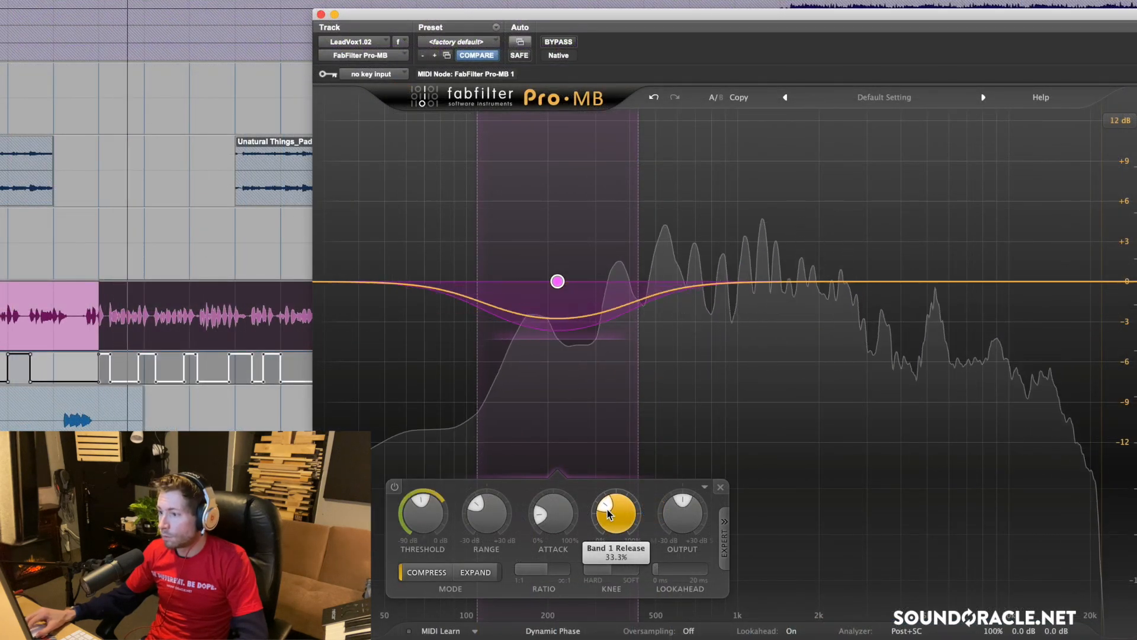
Raise band 1's release to 43% and its threshold to about -26.7 dB while the vocal plays.
scroll(607, 514, "up", 4)
scroll(609, 513, "up", 2)
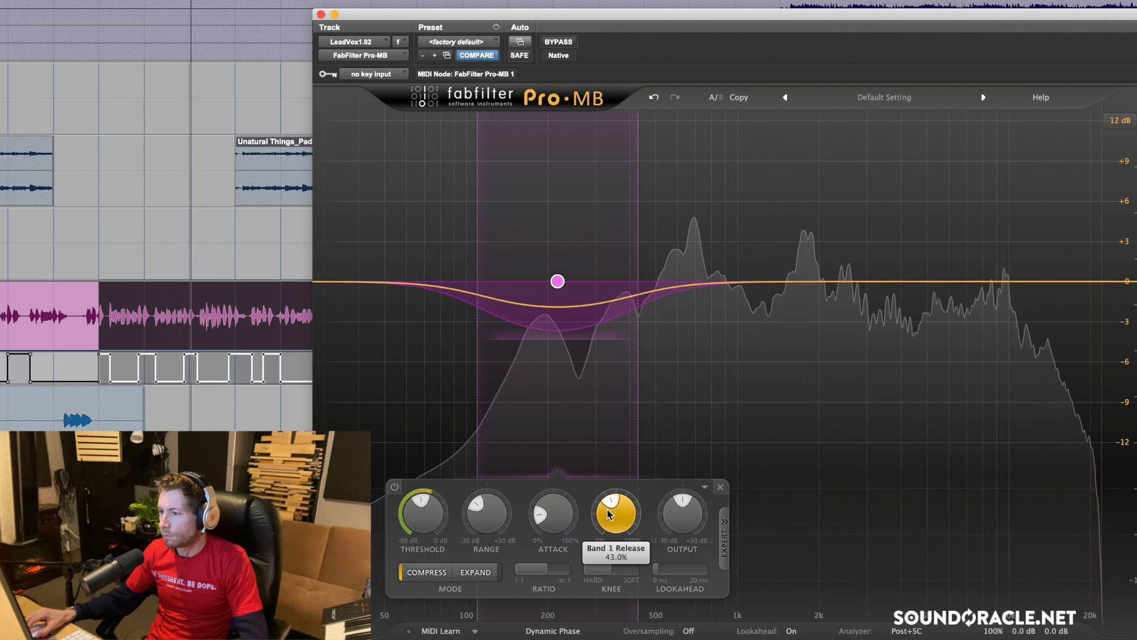
scroll(434, 515, "up", 5)
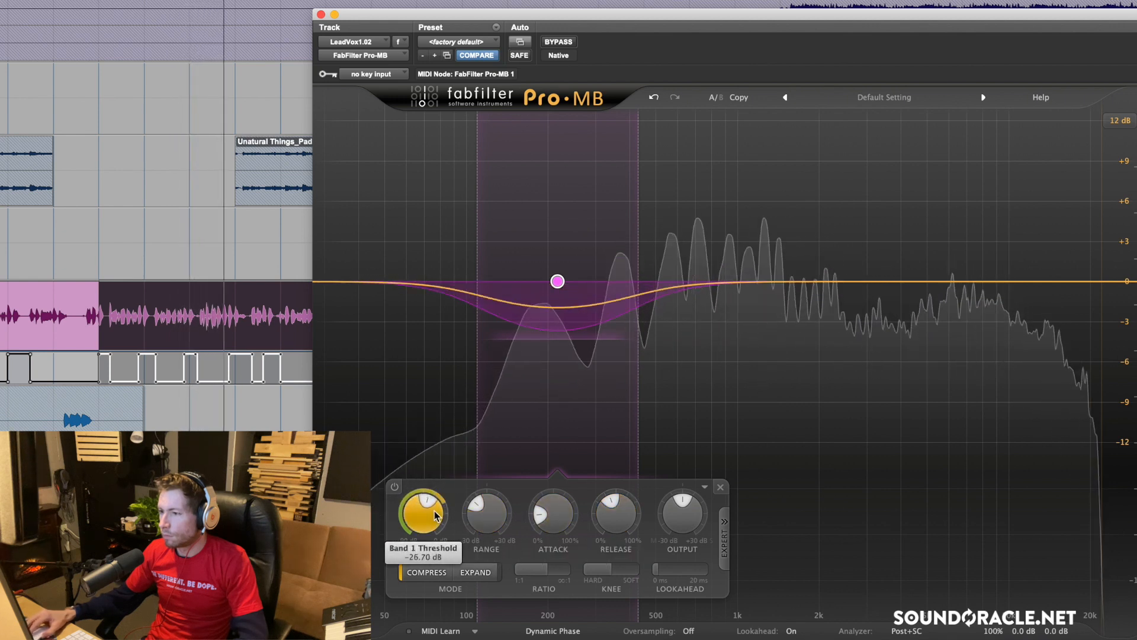
scroll(434, 515, "down", 1)
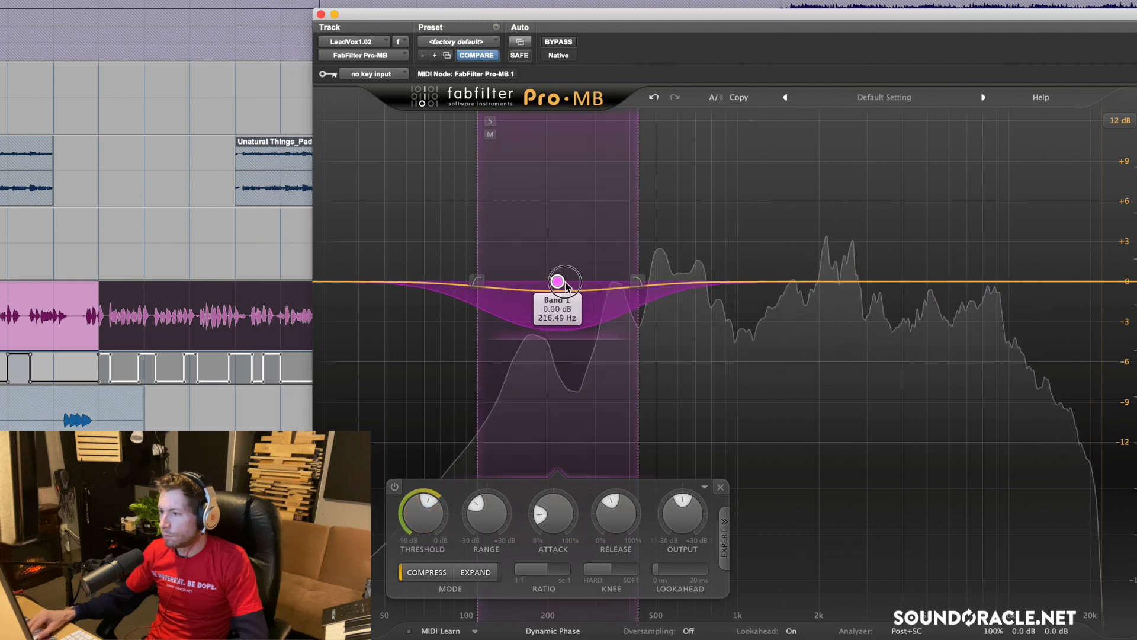
Move band 1's centre frequency up slightly and set its release to 40.5% during playback, stopping playback at the end.
left_click_drag(559, 283, 564, 283)
scroll(628, 516, "down", 1)
scroll(626, 509, "down", 1)
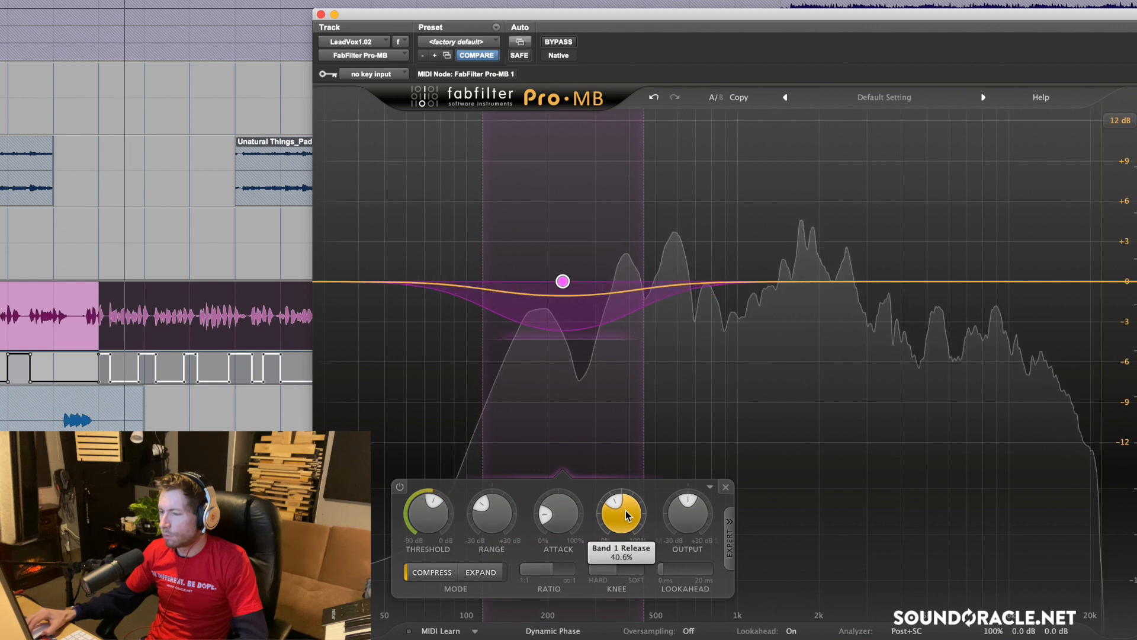
scroll(623, 502, "down", 1)
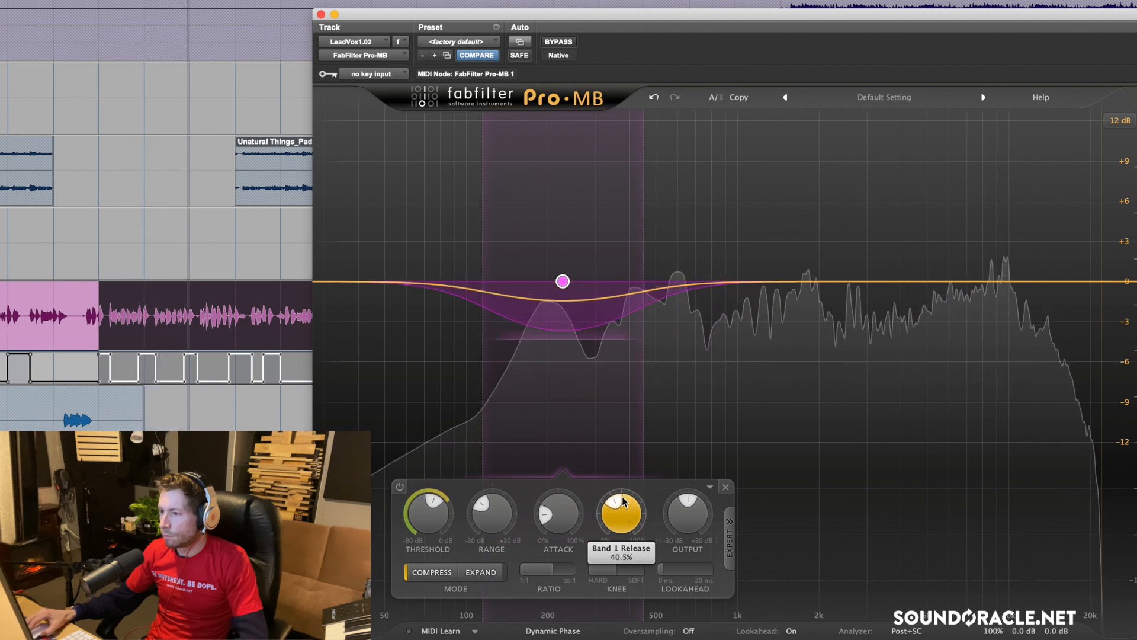
key("space")
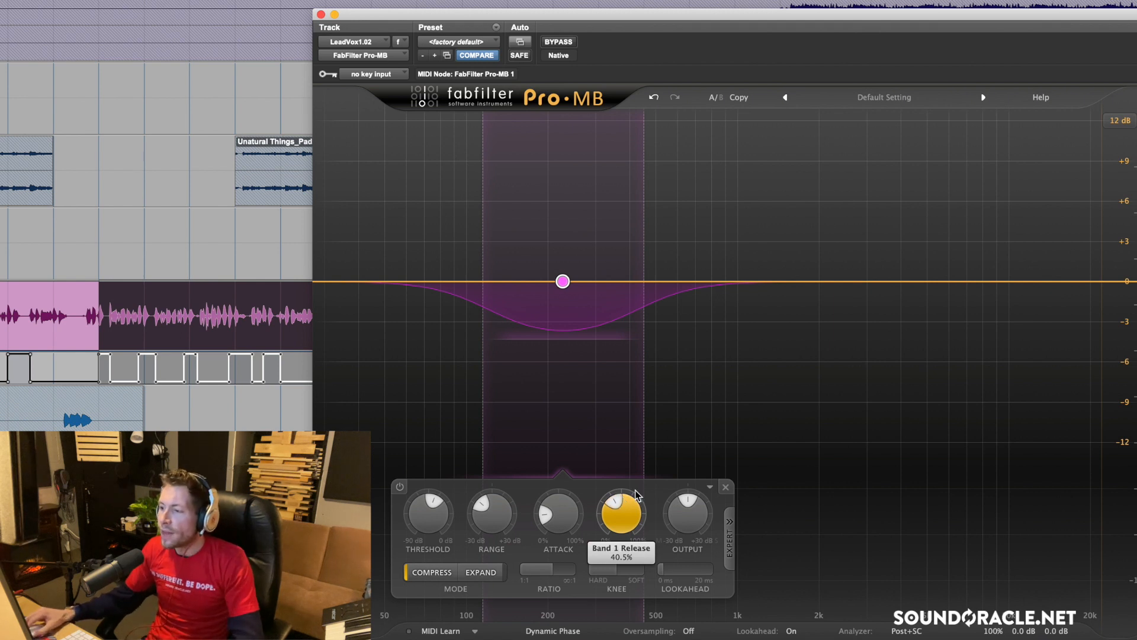
Add a second band centred near 2 kHz, solo it, and narrow it by pulling in its low and high crossovers.
left_click(836, 281)
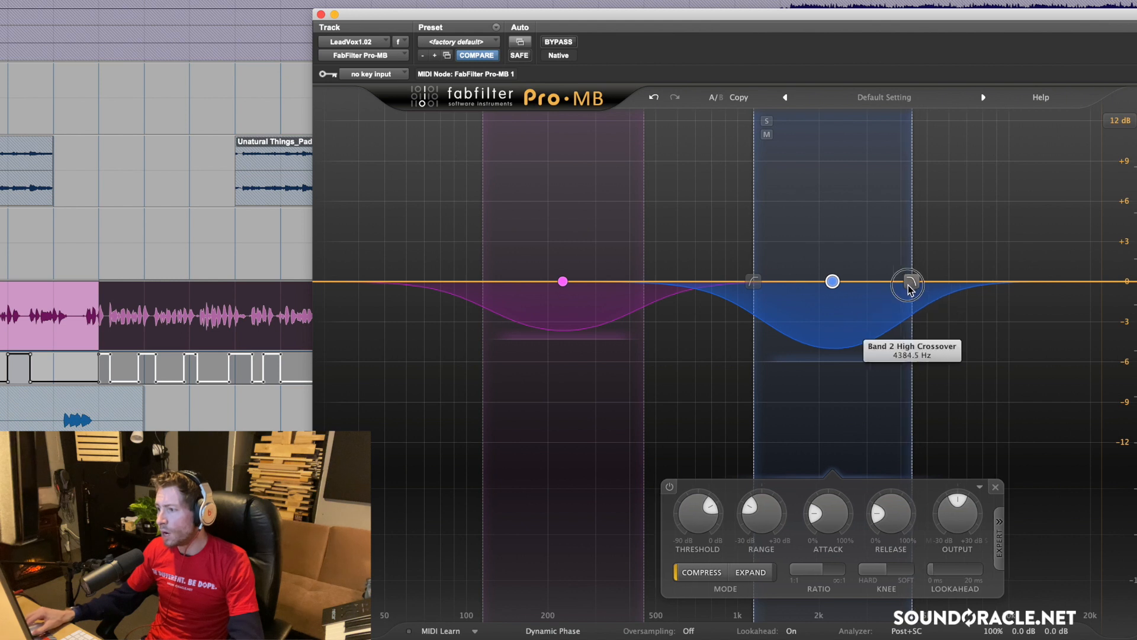
left_click_drag(916, 281, 886, 282)
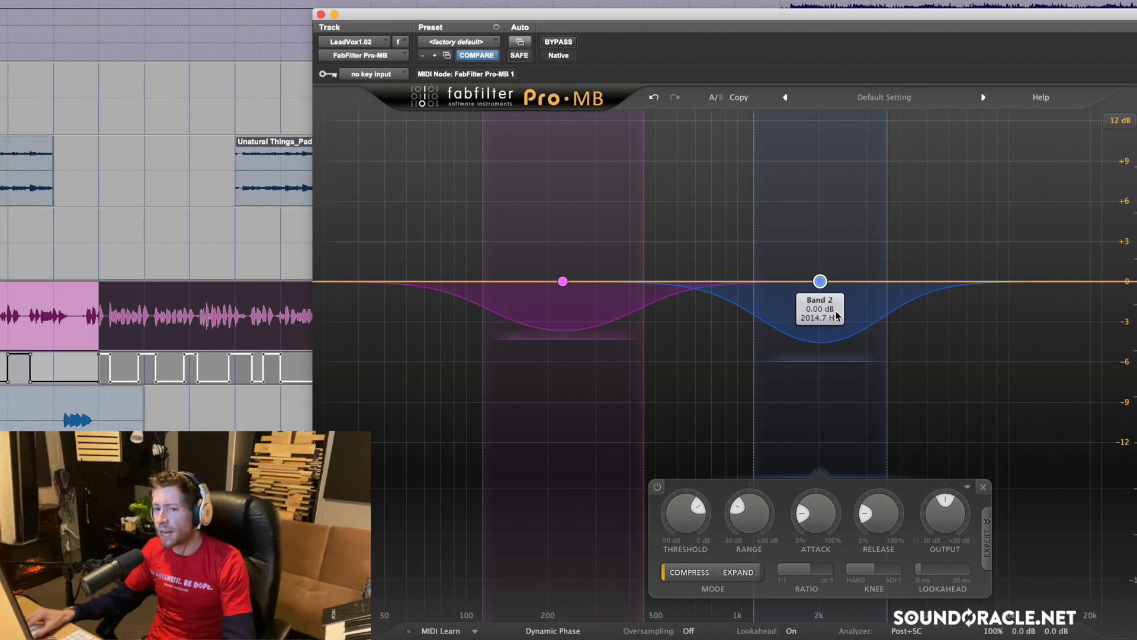
left_click(768, 123)
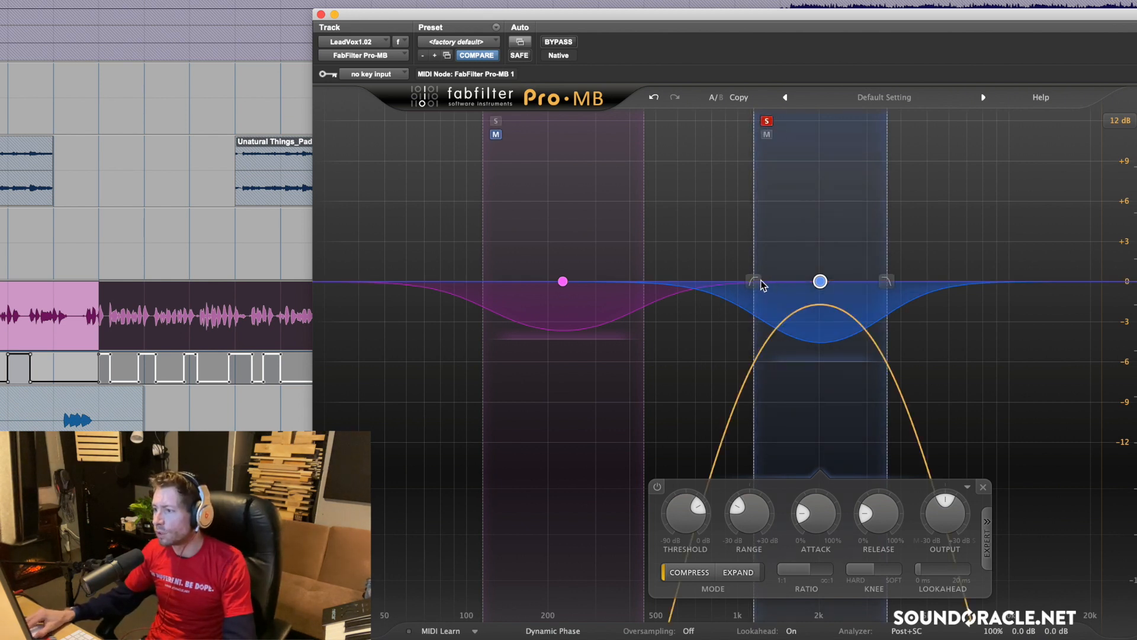
left_click_drag(759, 281, 831, 287)
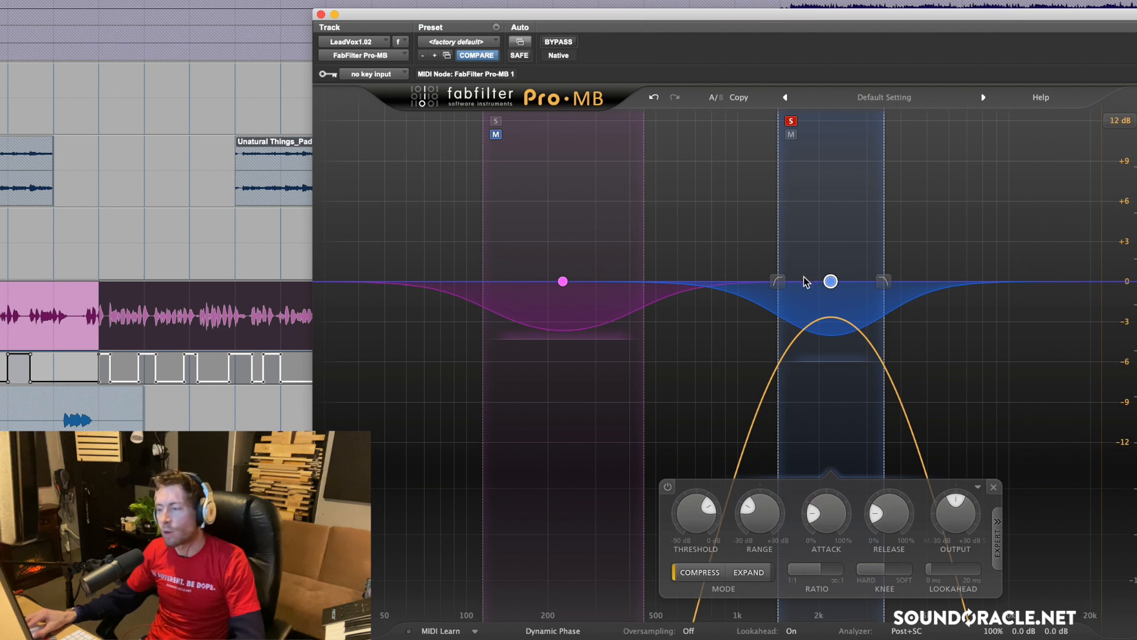
Shift the soloed band 2 higher and widen it by its crossovers during playback, finishing by stopping playback and unsoloing the band.
key("space")
left_click_drag(831, 282, 919, 281)
left_click_drag(795, 281, 792, 281)
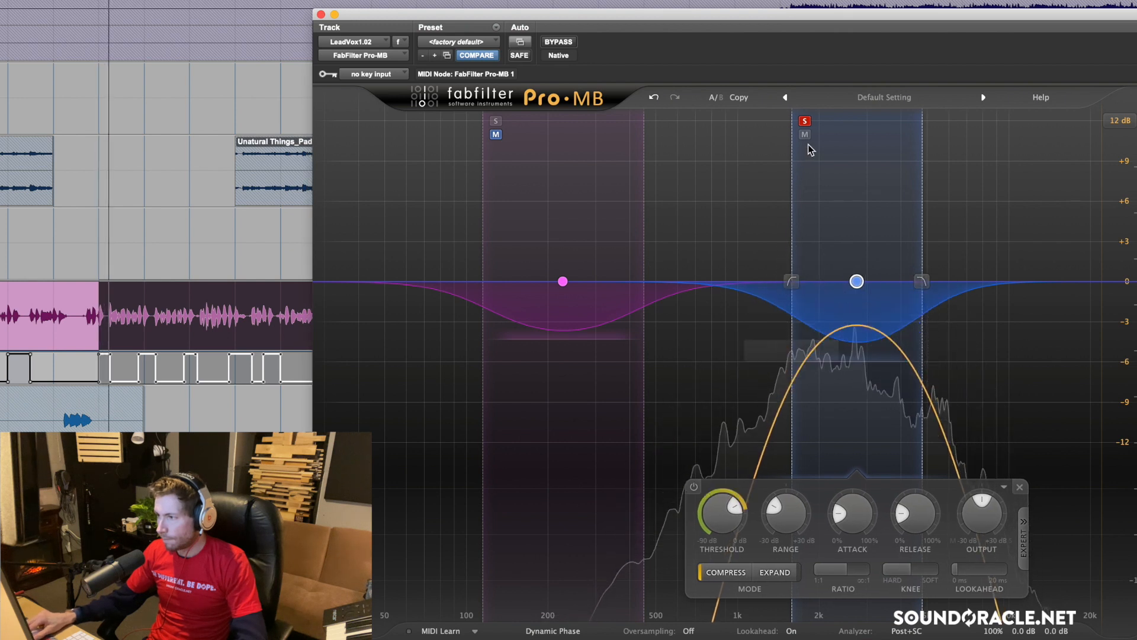
key("space")
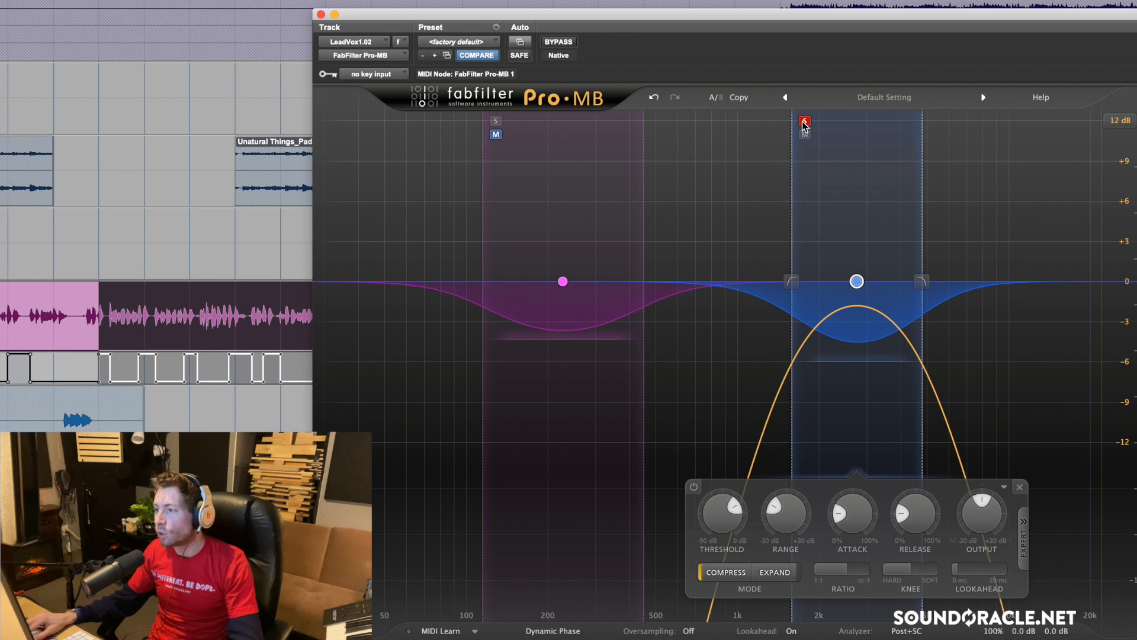
left_click(804, 122)
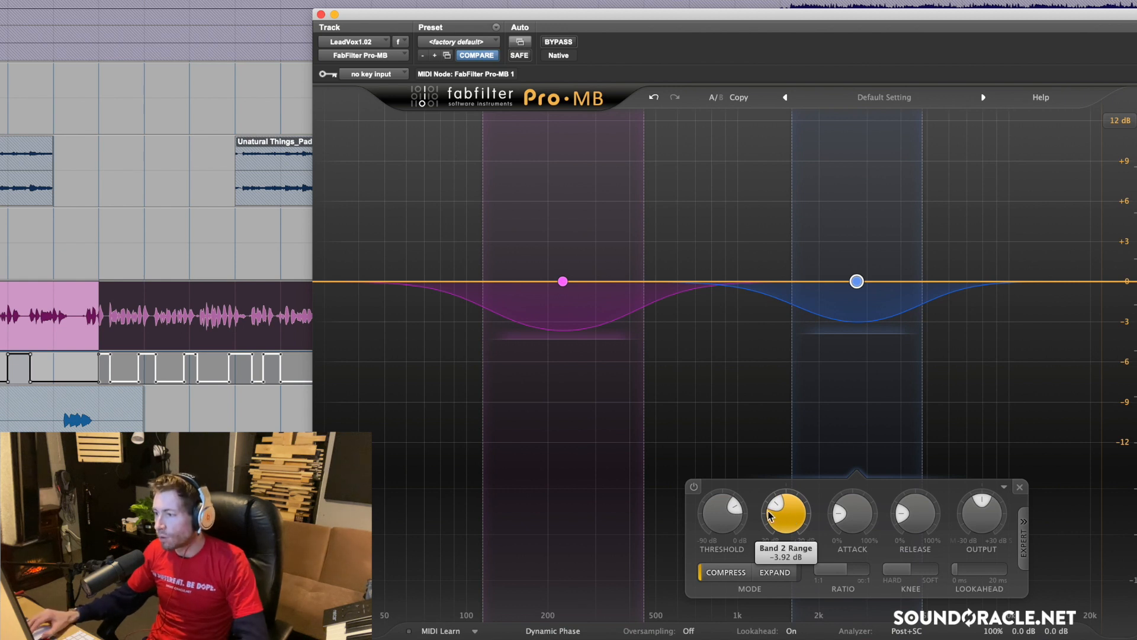
Set band 2's range to about -3.9 dB and its threshold to about -26 dB while the vocal plays.
key("space")
scroll(734, 517, "down", 5)
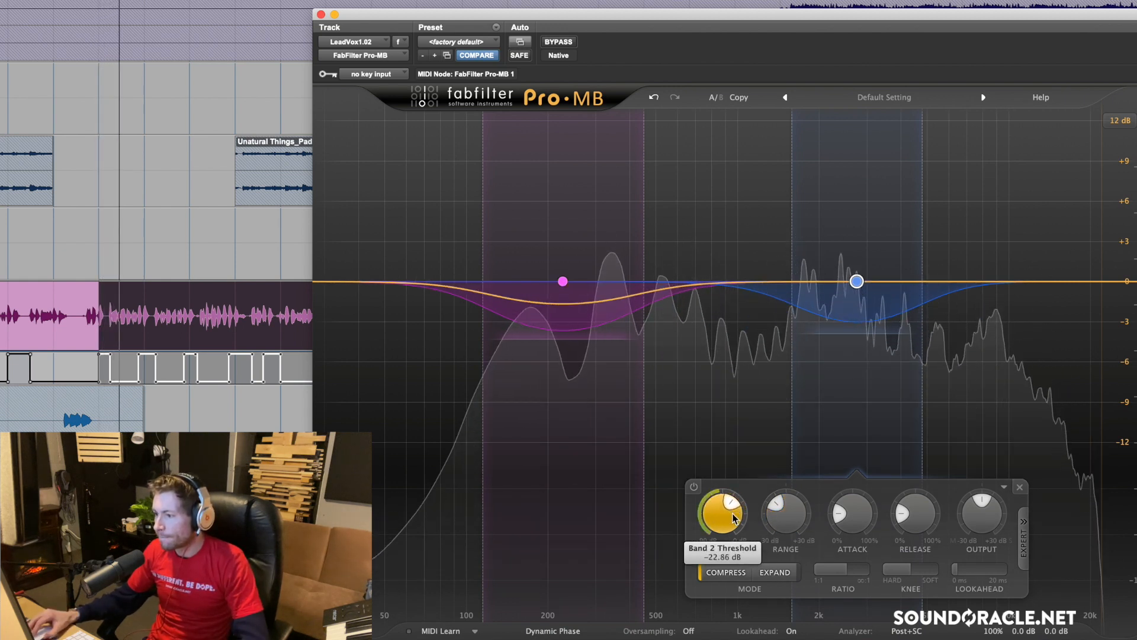
scroll(733, 517, "down", 3)
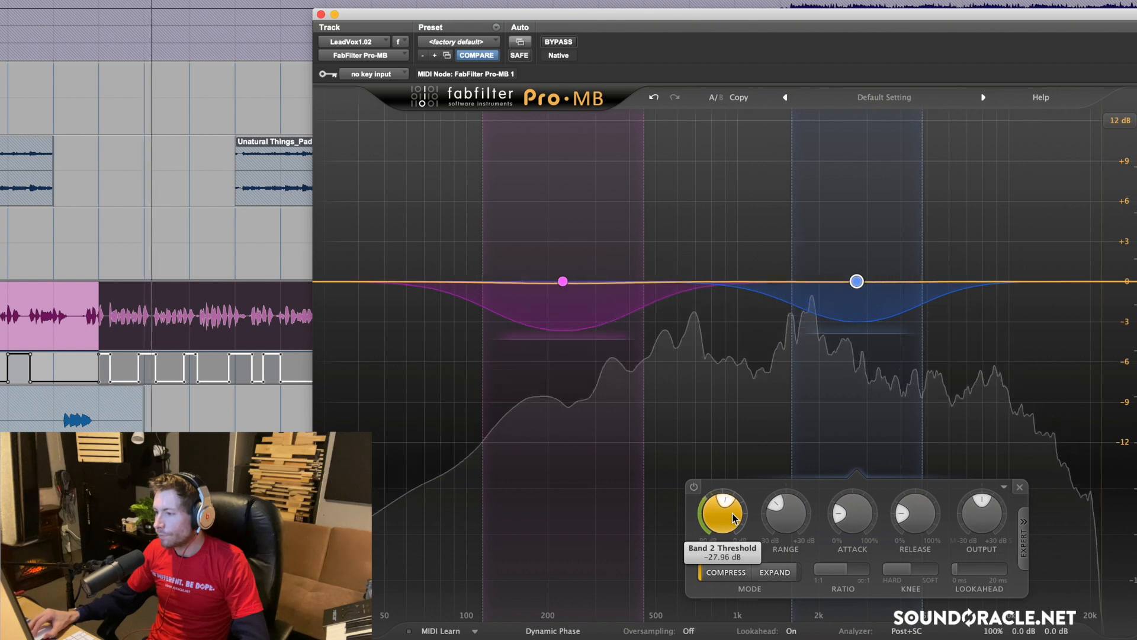
scroll(734, 517, "up", 1)
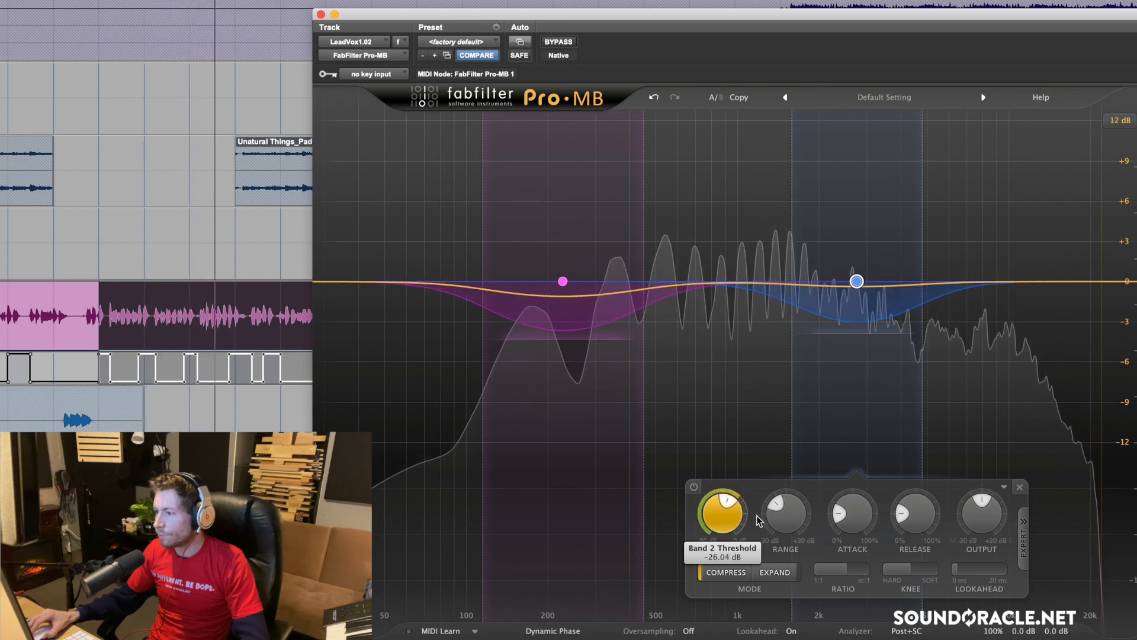
Raise band 2's release, set its threshold to about -23.9 dB and its attack to 17.0%, and stop playback.
scroll(911, 527, "up", 7)
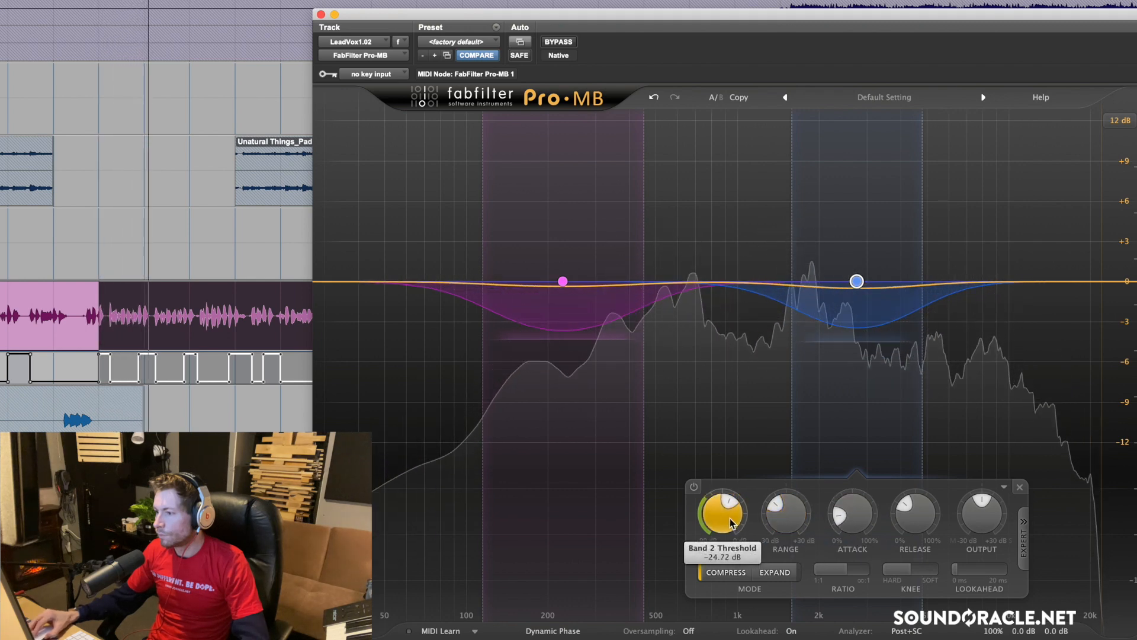
scroll(732, 523, "up", 1)
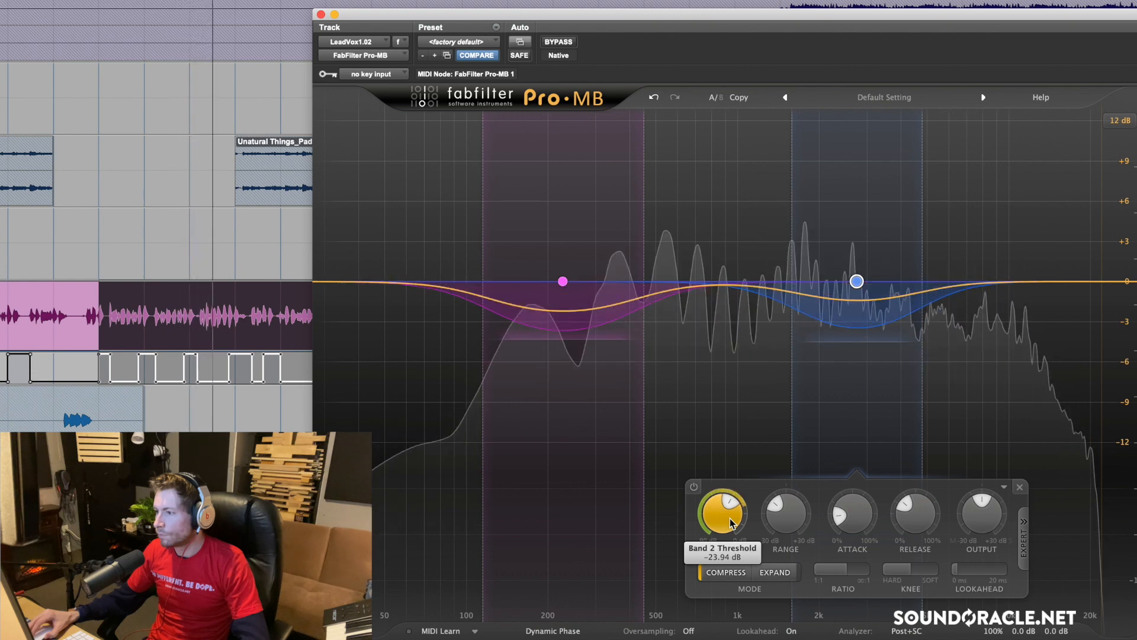
key("space")
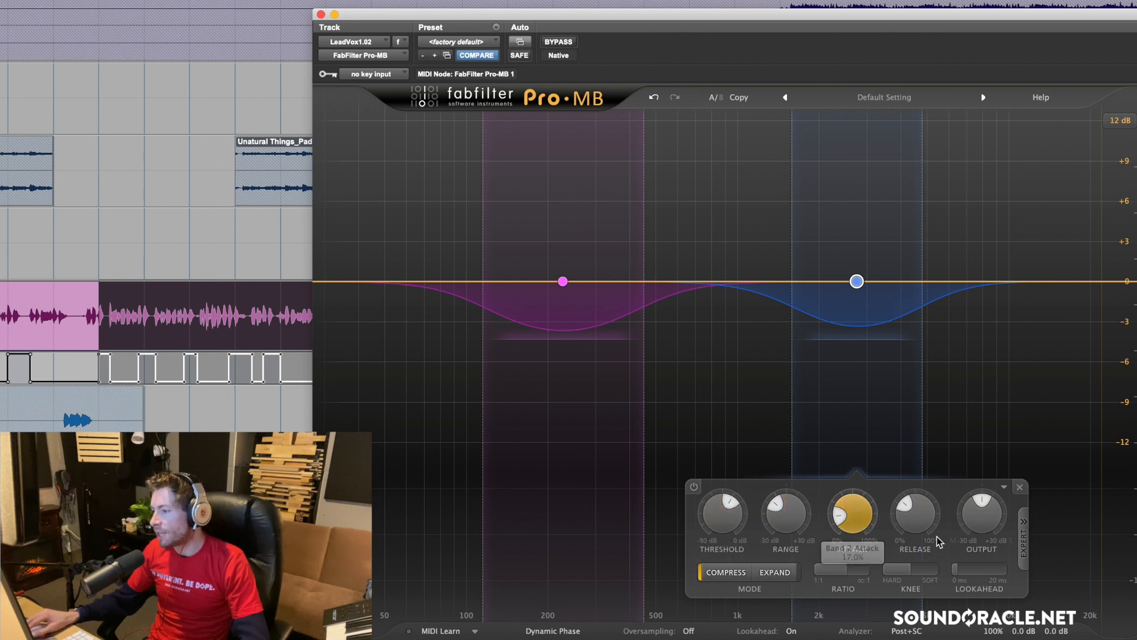
mouse_move(915, 525)
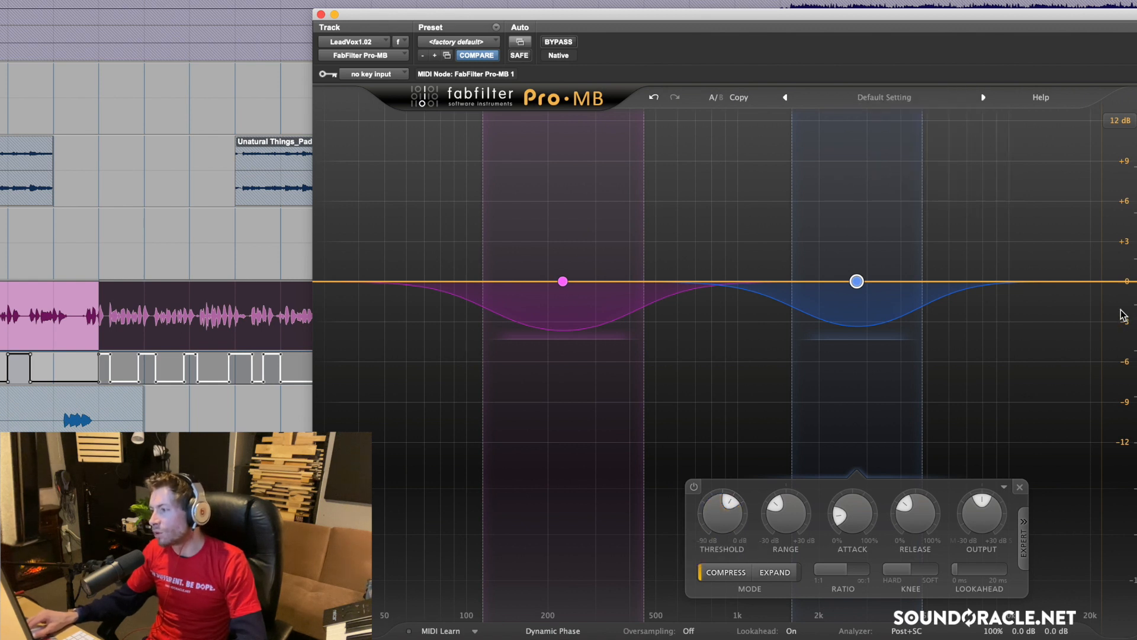
Audition the vocal with both bands active and move band 2's centre frequency down to about 2603.5 Hz.
key("space")
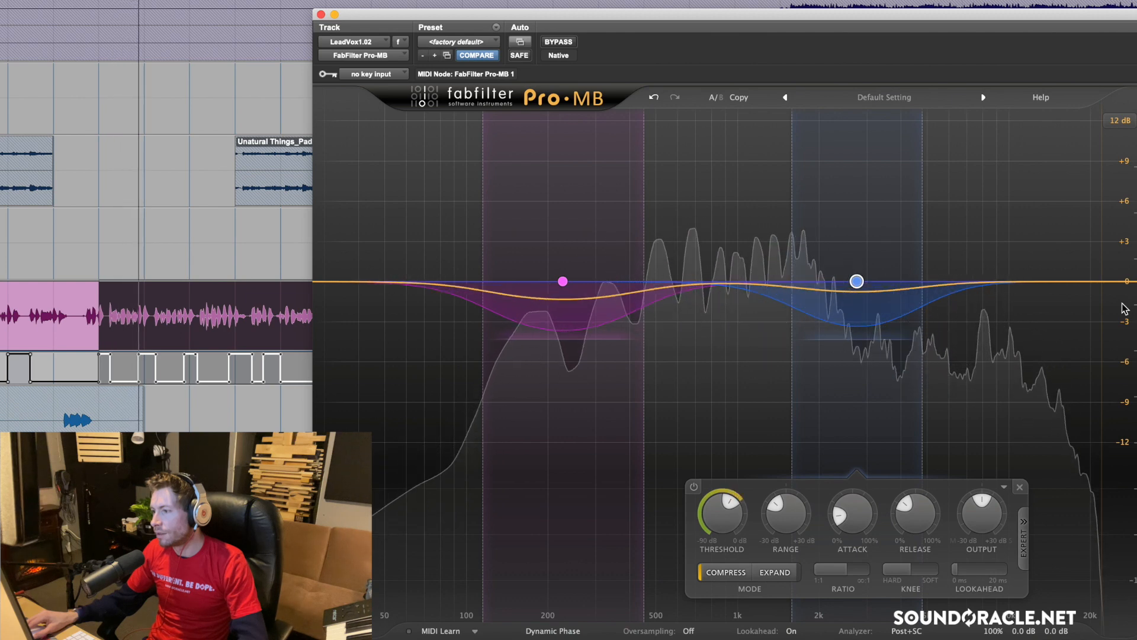
key("space")
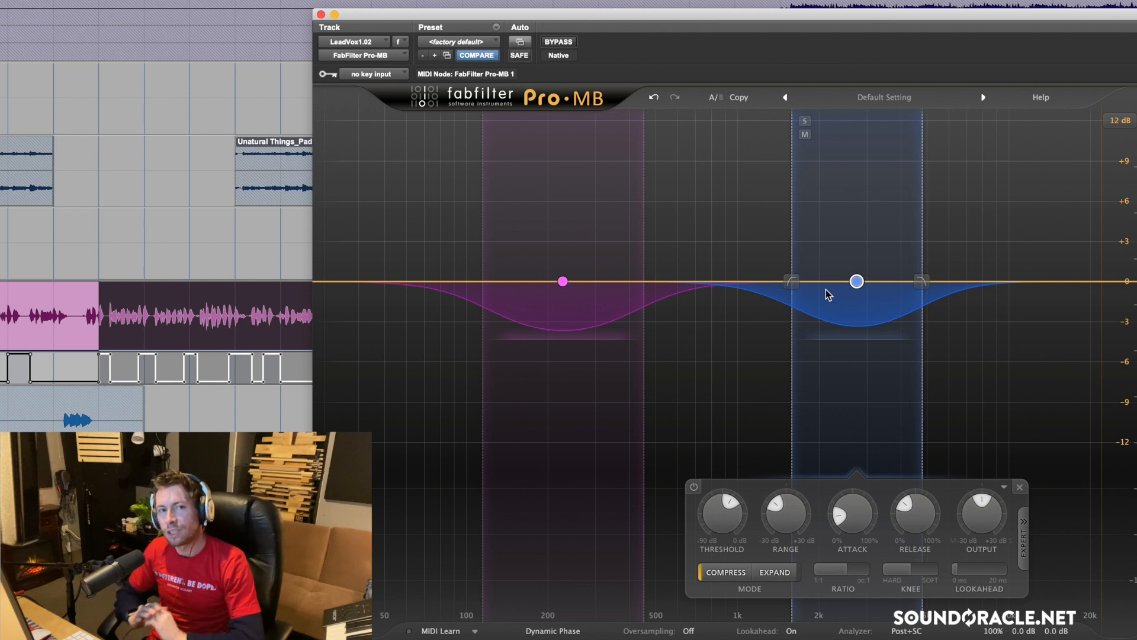
key("space")
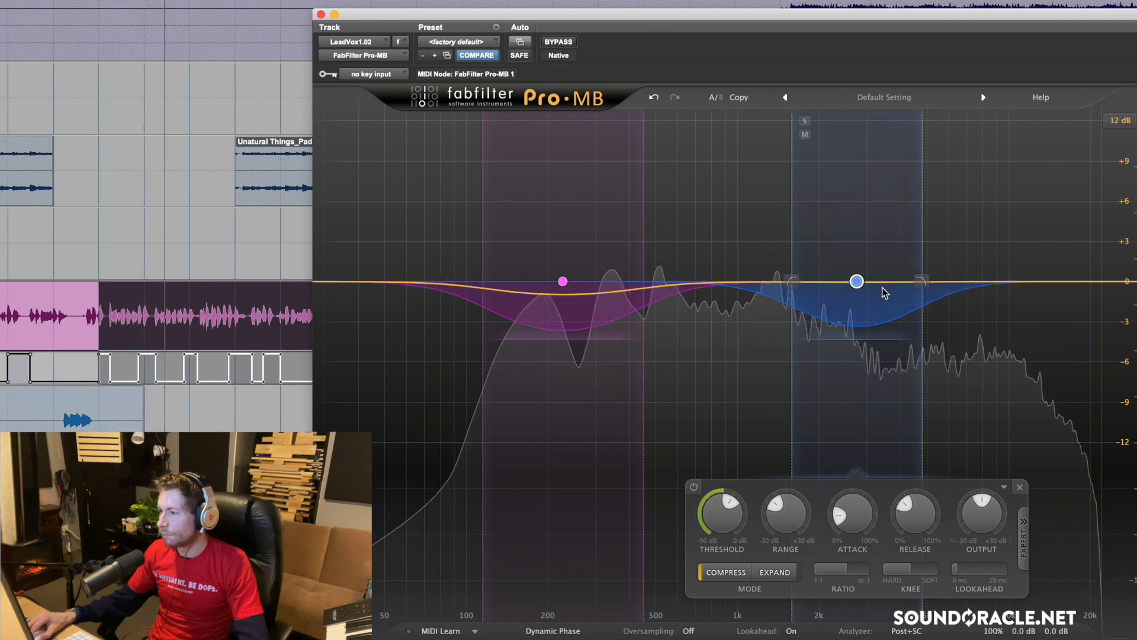
left_click_drag(853, 285, 846, 284)
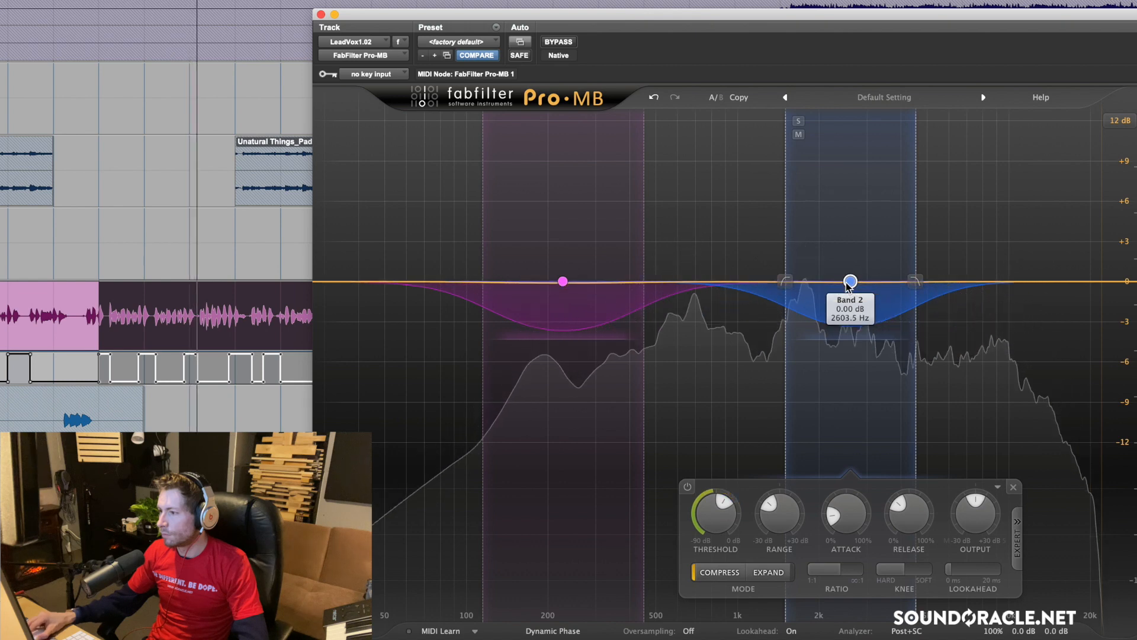
key("space")
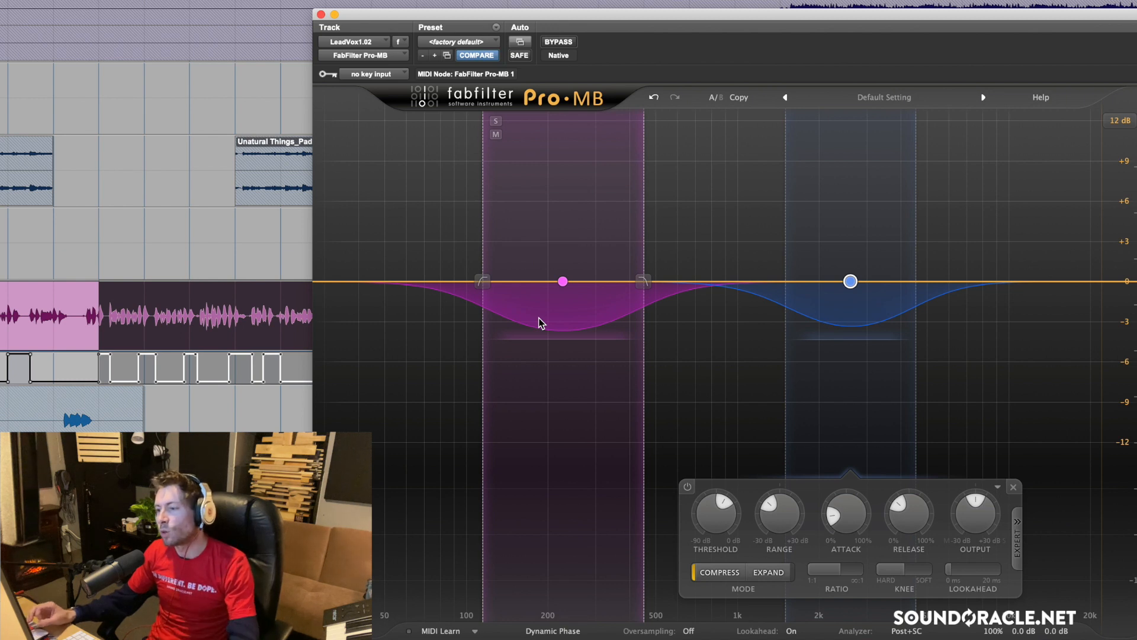
Soften band 2's knee to about 33 dB.
left_click(561, 283)
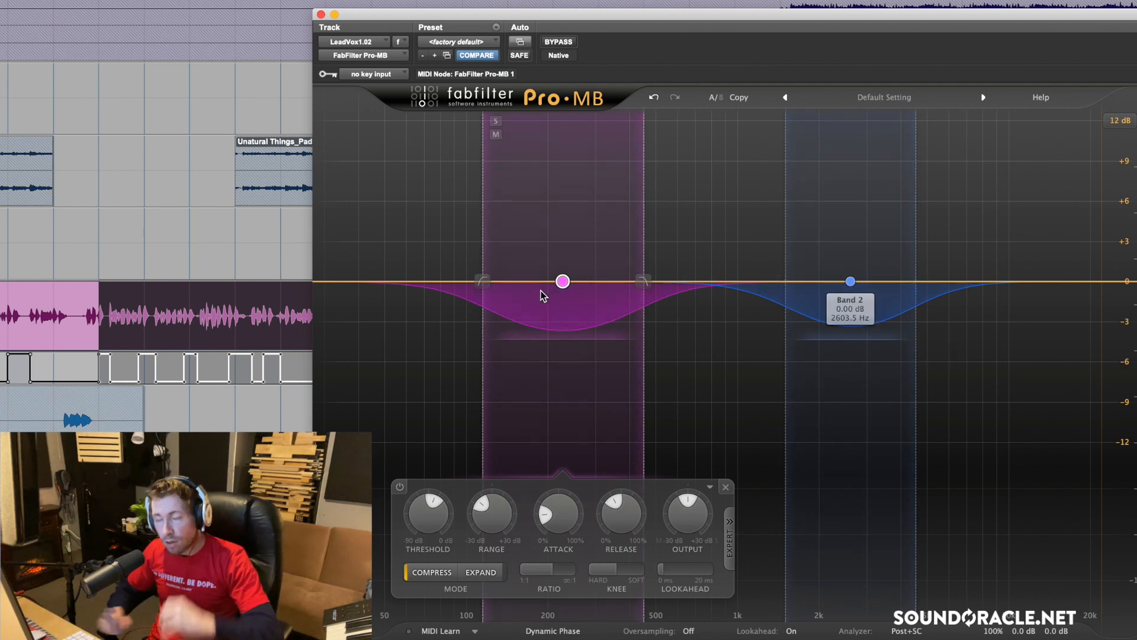
left_click(850, 282)
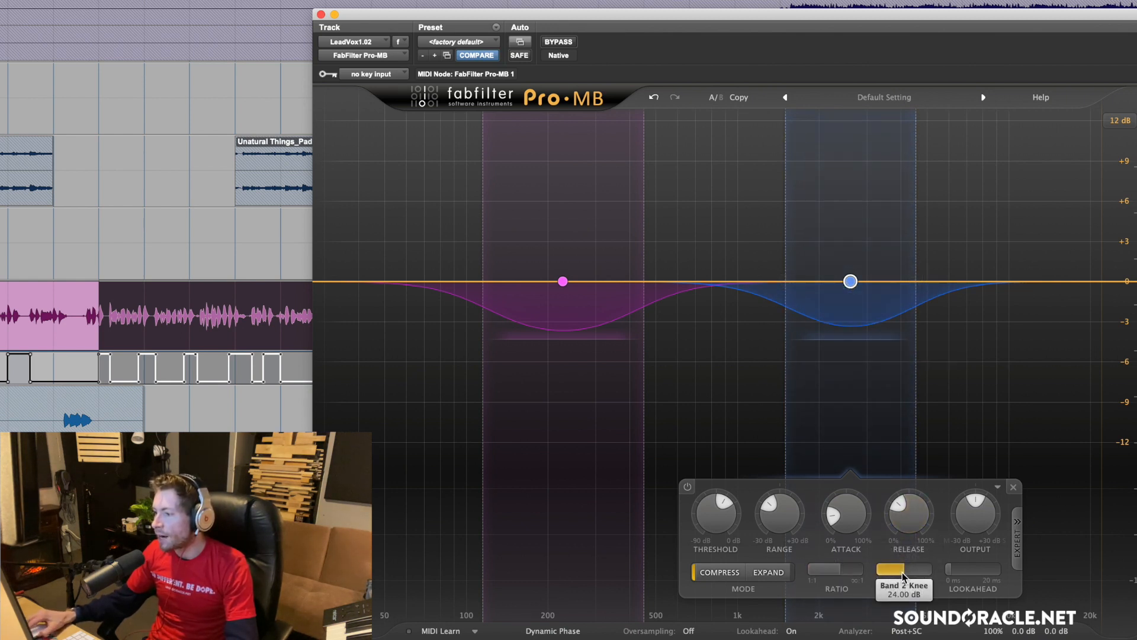
left_click_drag(898, 577, 923, 574)
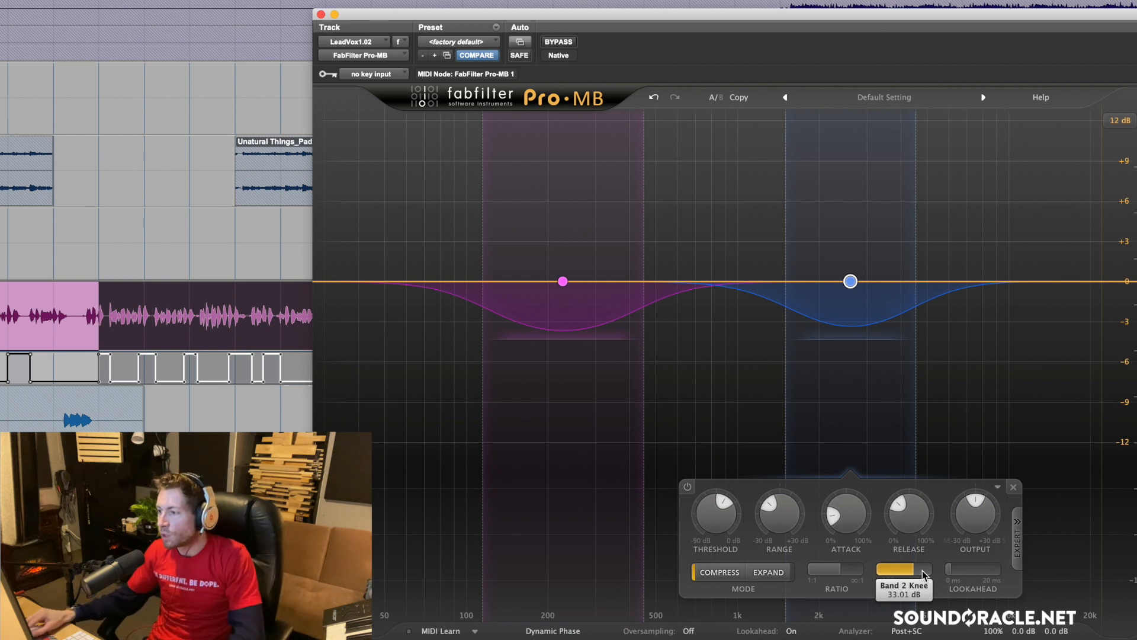
mouse_move(849, 282)
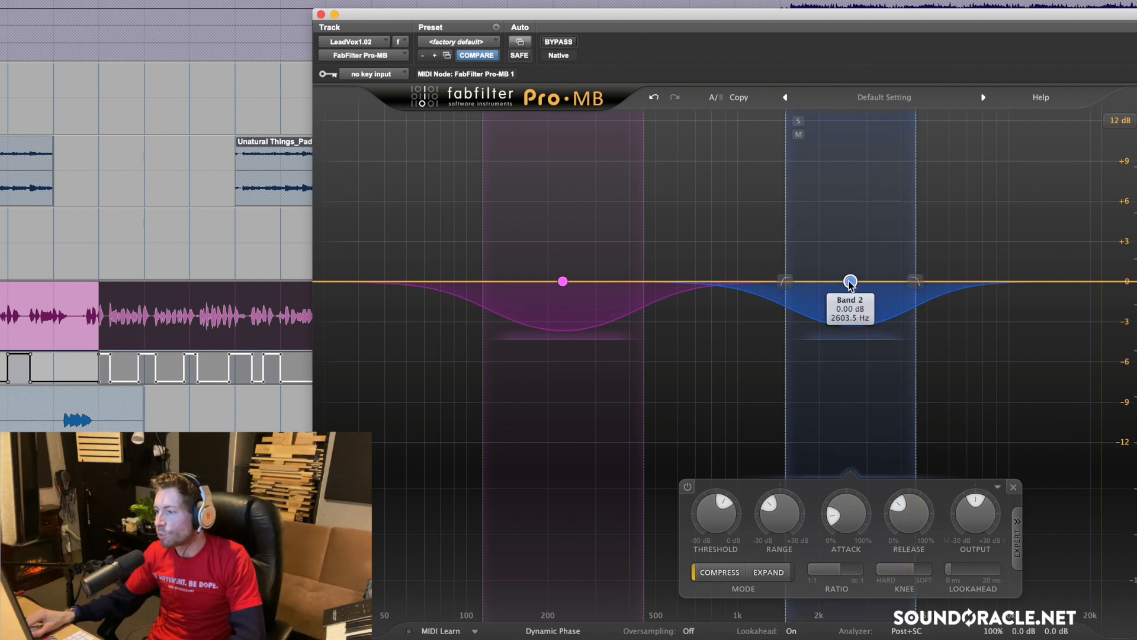
mouse_move(911, 577)
left_mouse_down()
mouse_move(932, 569)
mouse_move(913, 573)
left_mouse_up()
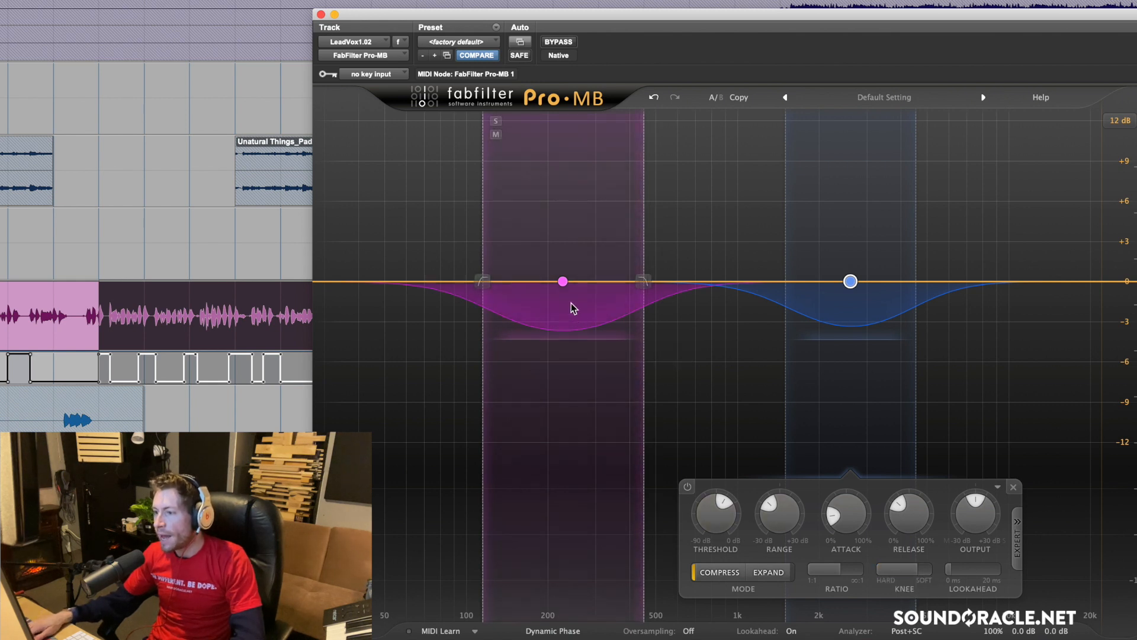
Harden band 1's knee to about 18.3 dB.
left_click(565, 285)
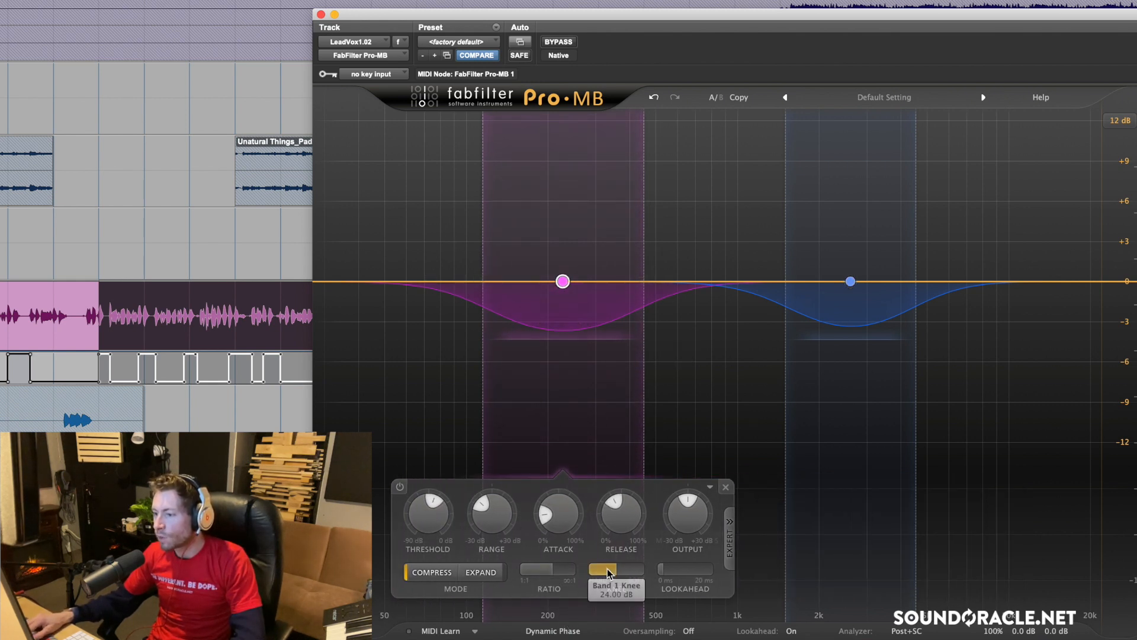
mouse_move(605, 571)
left_mouse_down()
mouse_move(570, 576)
mouse_move(593, 576)
left_mouse_up()
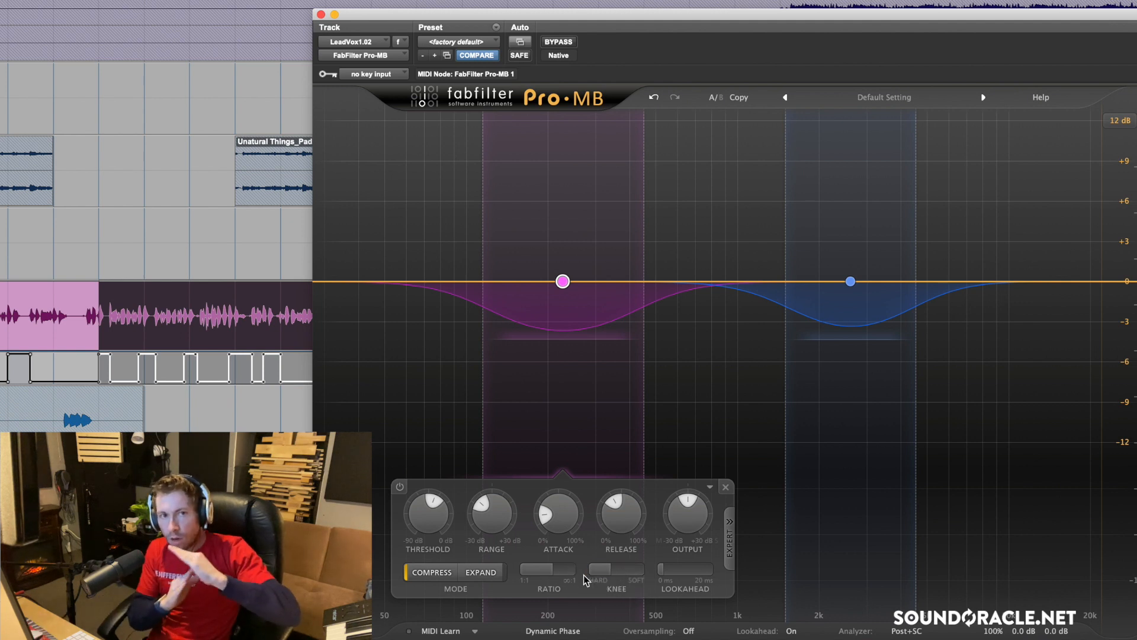
mouse_move(618, 569)
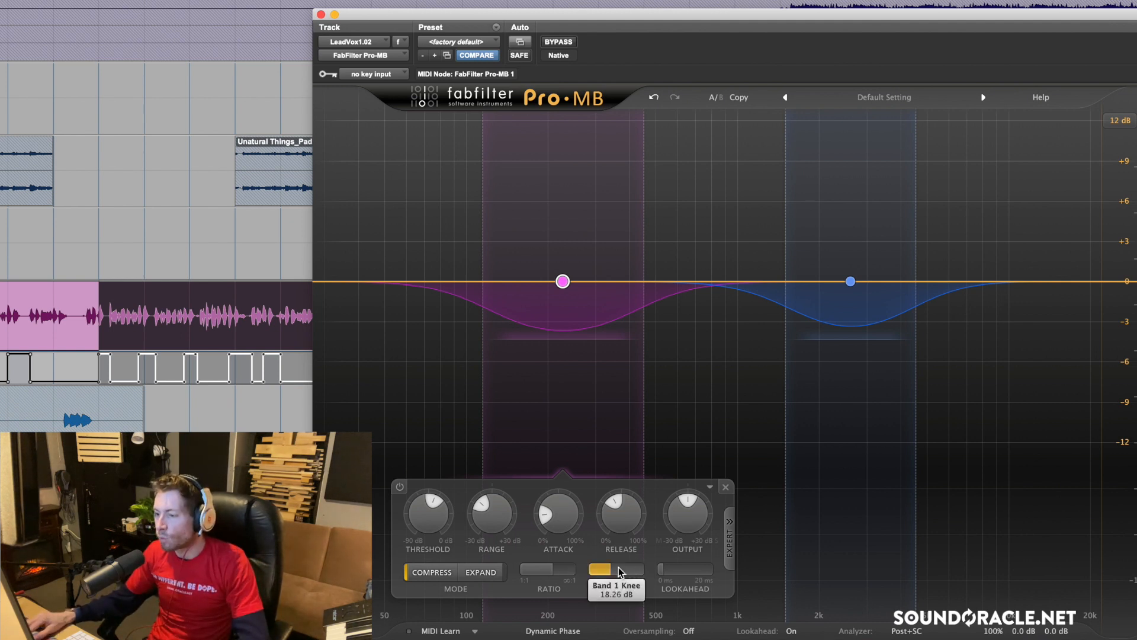
left_click_drag(597, 575, 583, 577)
Fine-tune band 2's knee during playback, stop, and set the band's ratio to 3.00:1.
key("space")
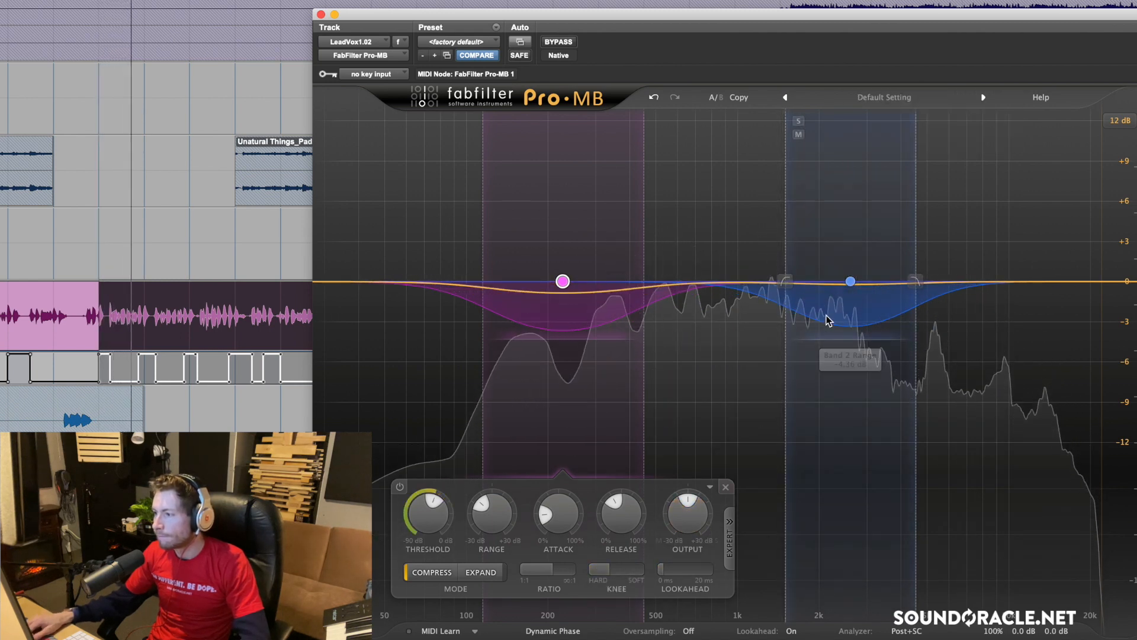
left_click(851, 282)
left_click_drag(887, 568, 922, 569)
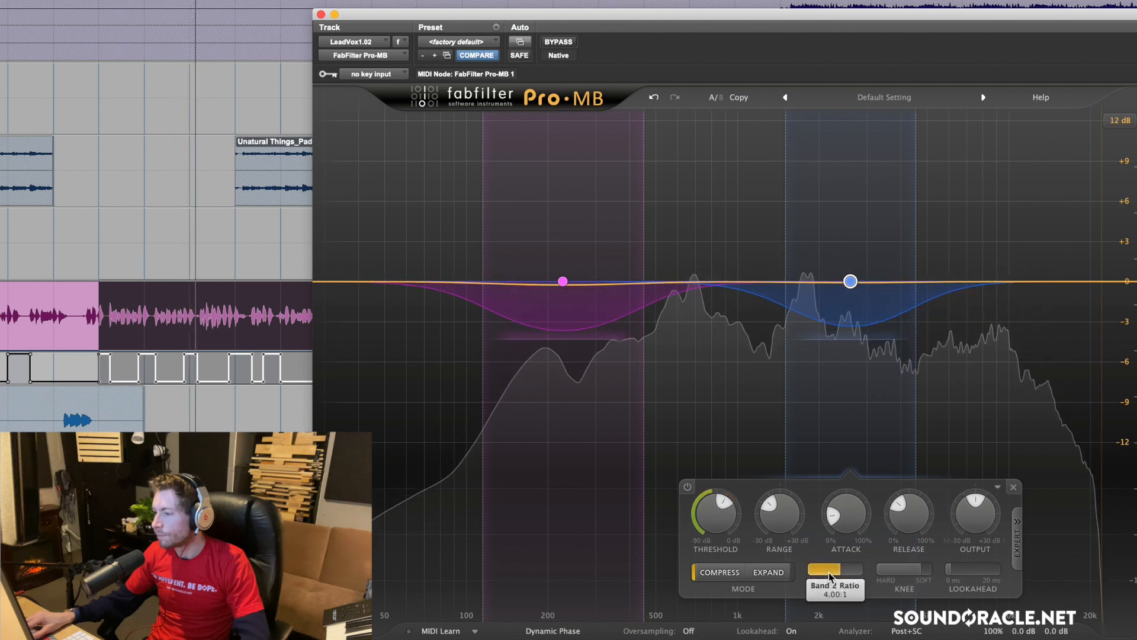
key("space")
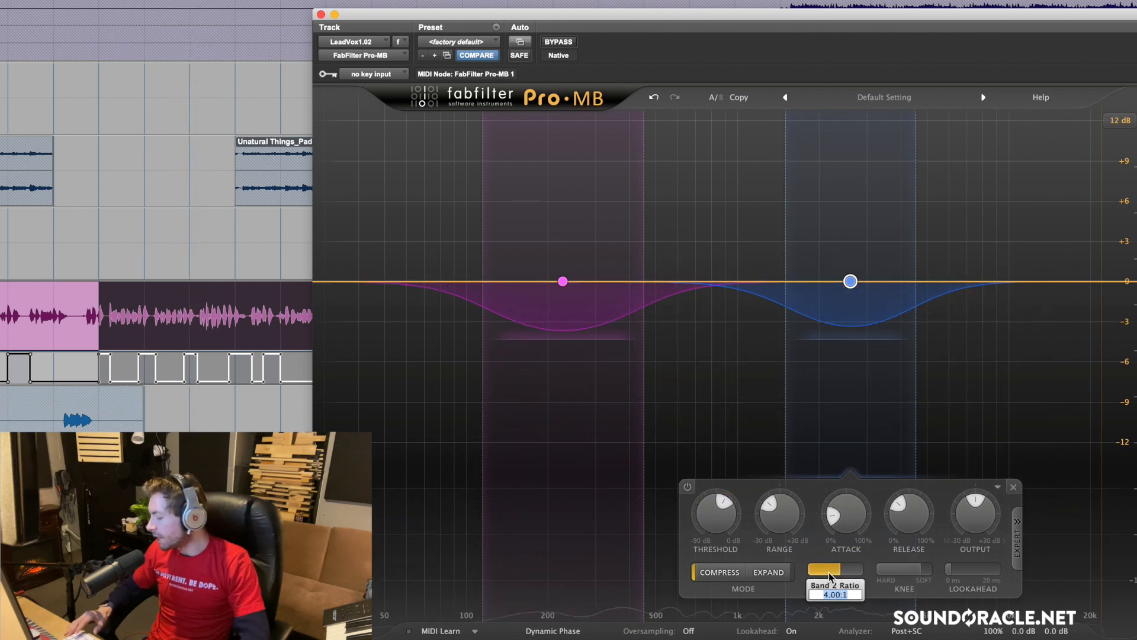
left_click_drag(829, 573, 826, 572)
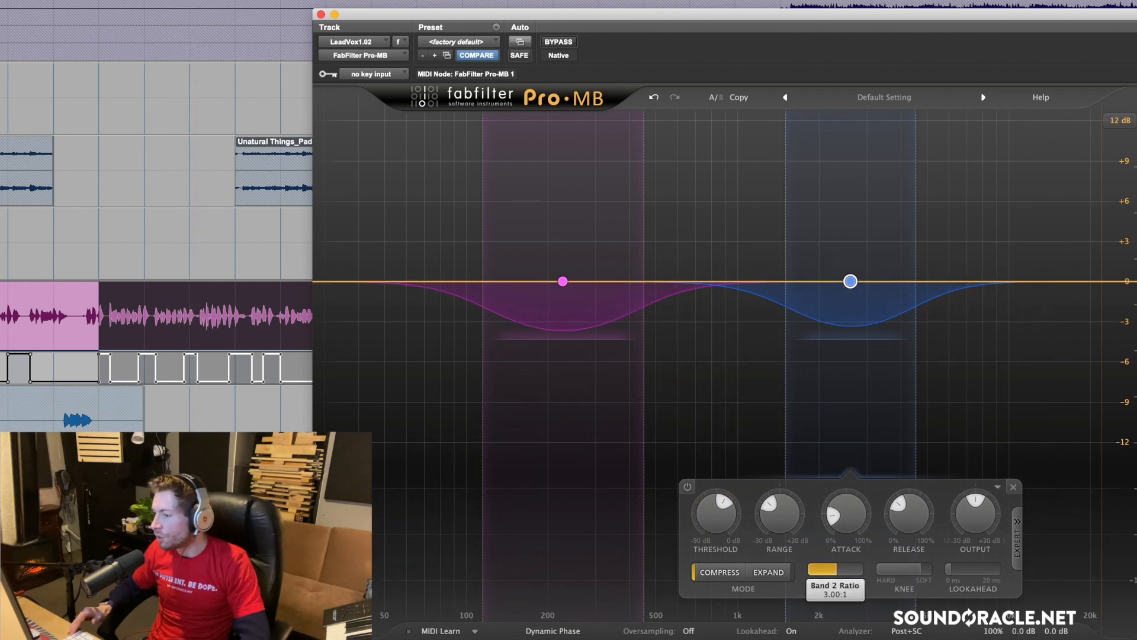
Compare the ratio settings of band 1 and band 2, ending with band 1 selected.
left_click(563, 281)
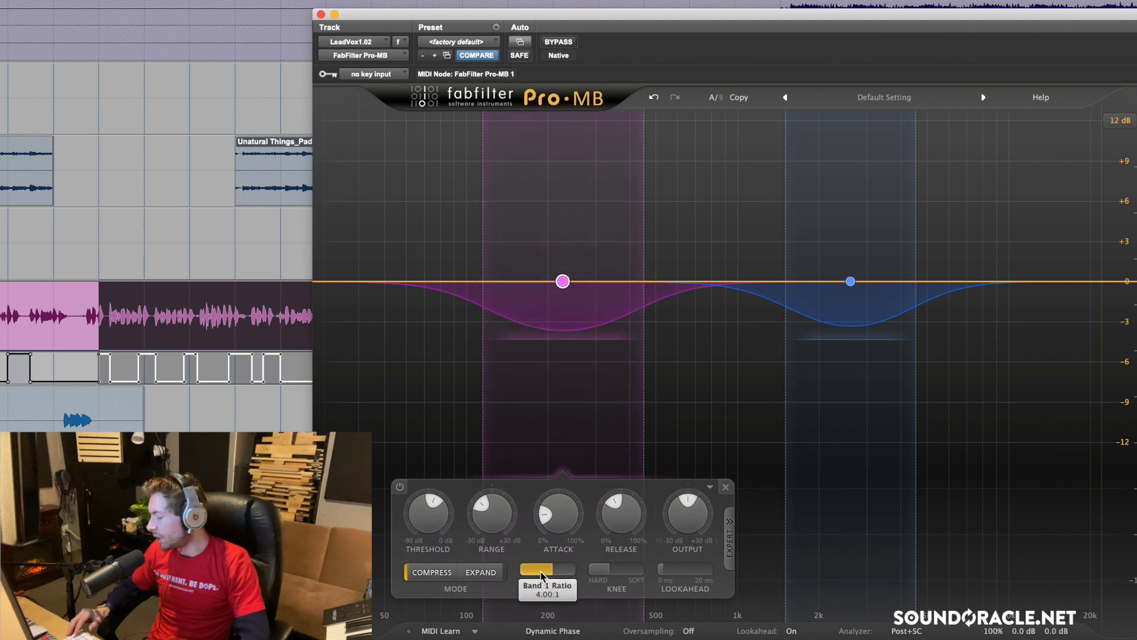
left_click(849, 283)
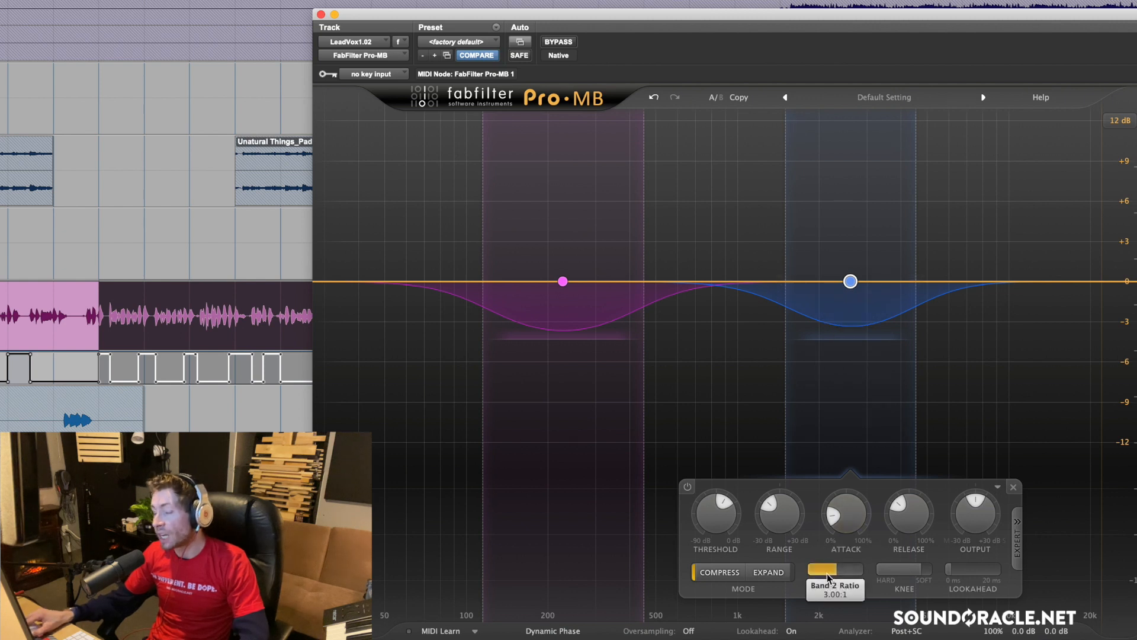
mouse_move(827, 573)
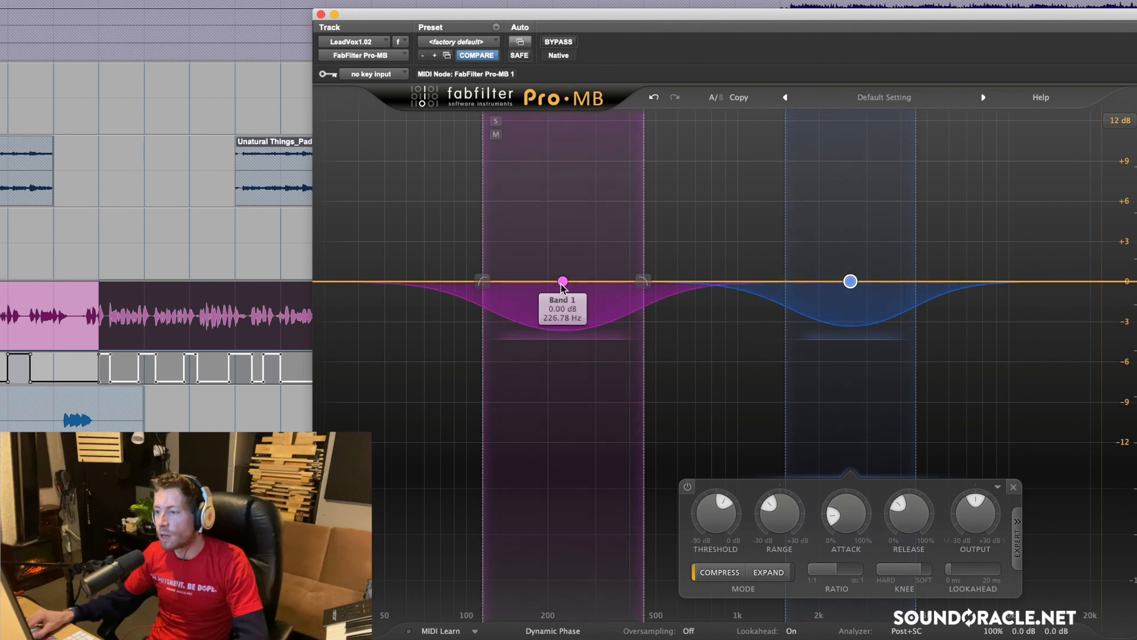
left_click(560, 311)
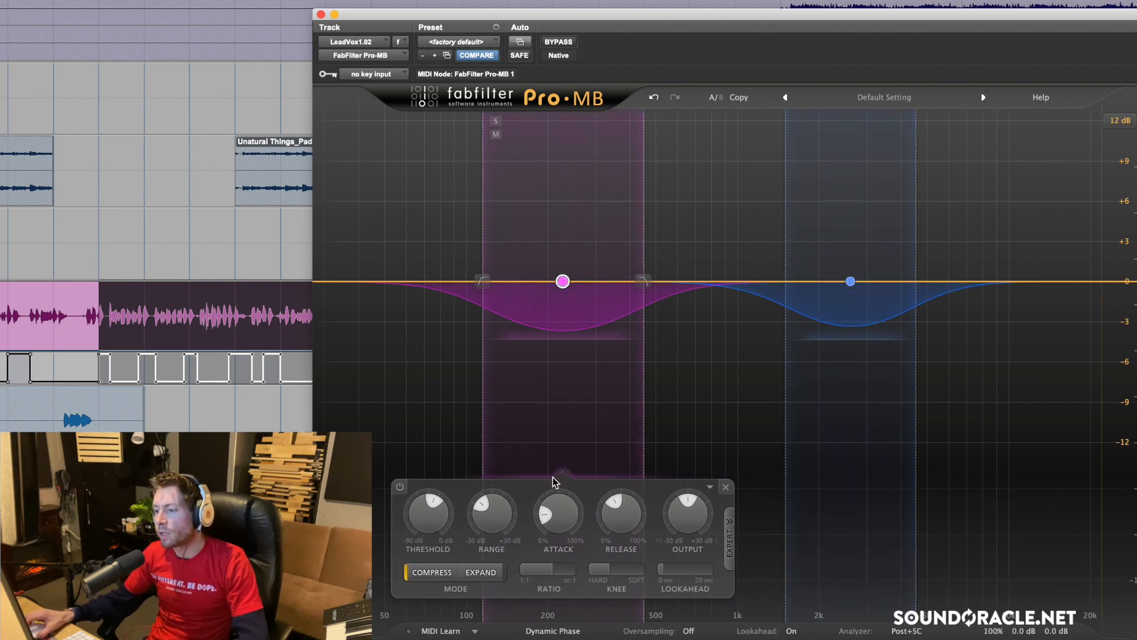
Review band 1, select band 2, and audition the vocal briefly with both bands active.
mouse_move(551, 579)
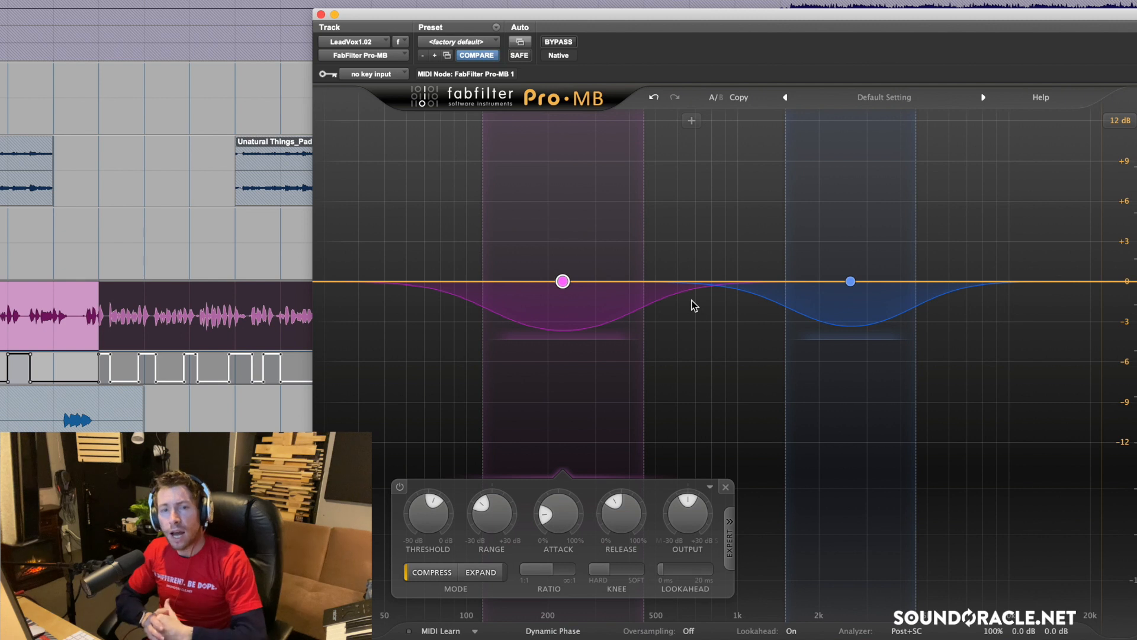
mouse_move(565, 286)
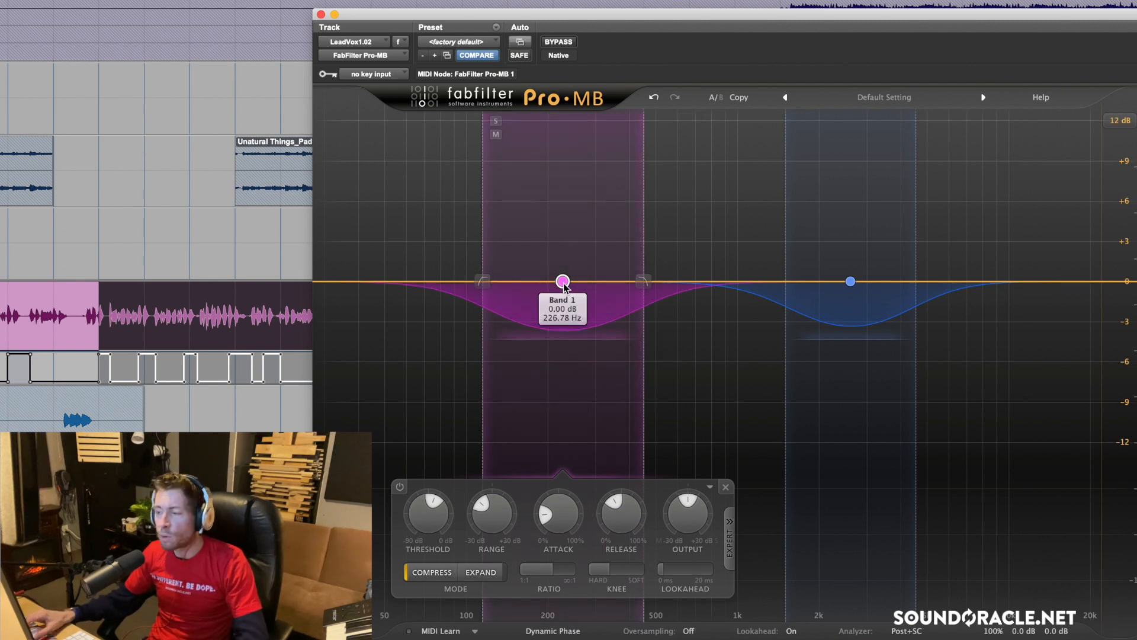
left_click(851, 283)
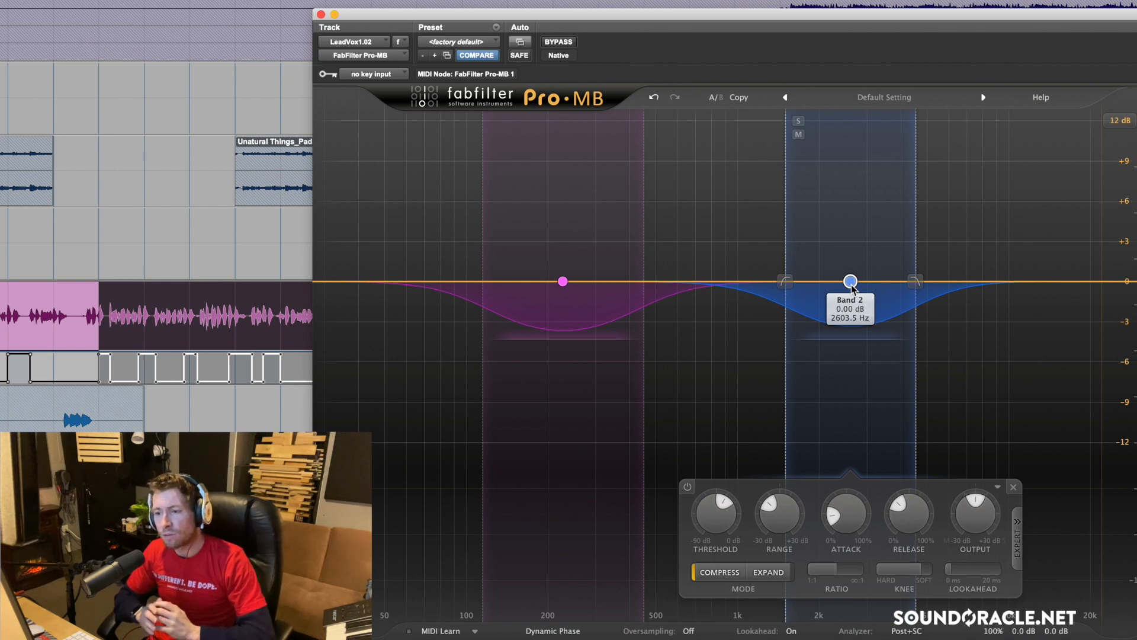
key("space")
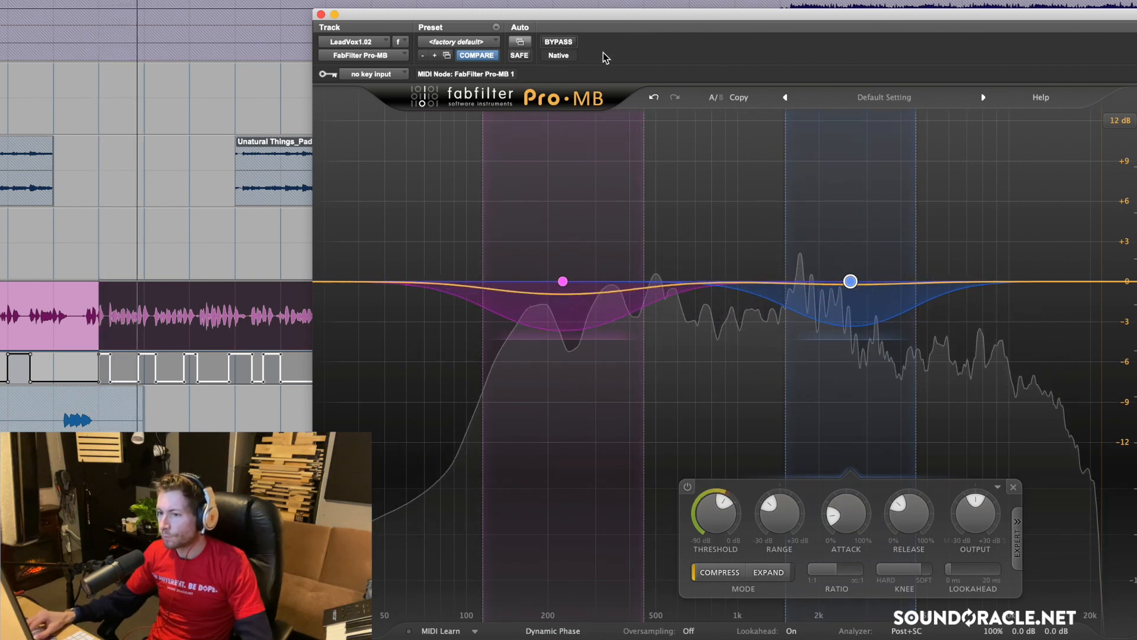
key("space")
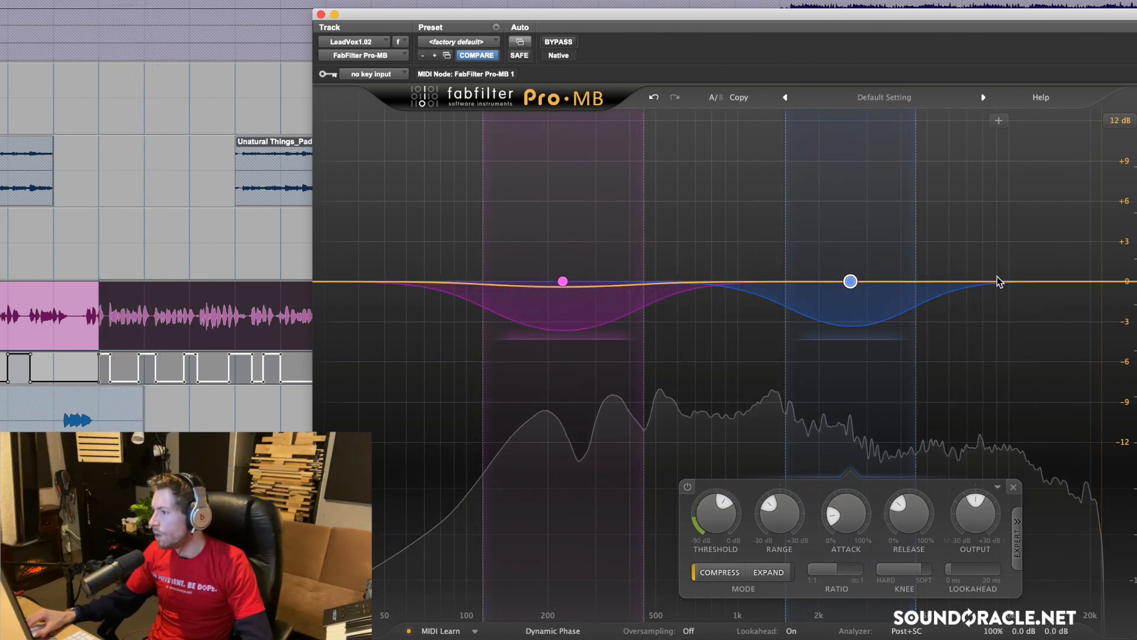
Add a third, high-frequency band that starts at band 2's upper edge and set its range to about -3 dB.
left_click(1061, 281)
left_click_drag(972, 280, 916, 282)
left_click_drag(919, 513, 919, 529)
Lower band 3's threshold while the vocal plays and ease its range to about -1.8 dB.
scroll(916, 525, "up", 1)
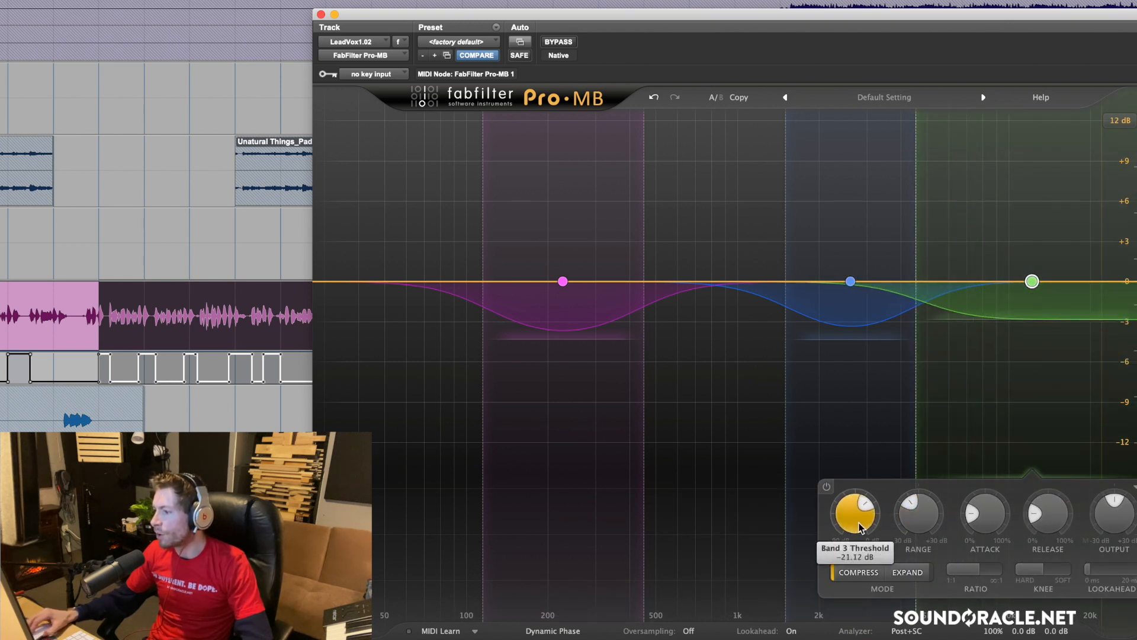
scroll(859, 522, "down", 4)
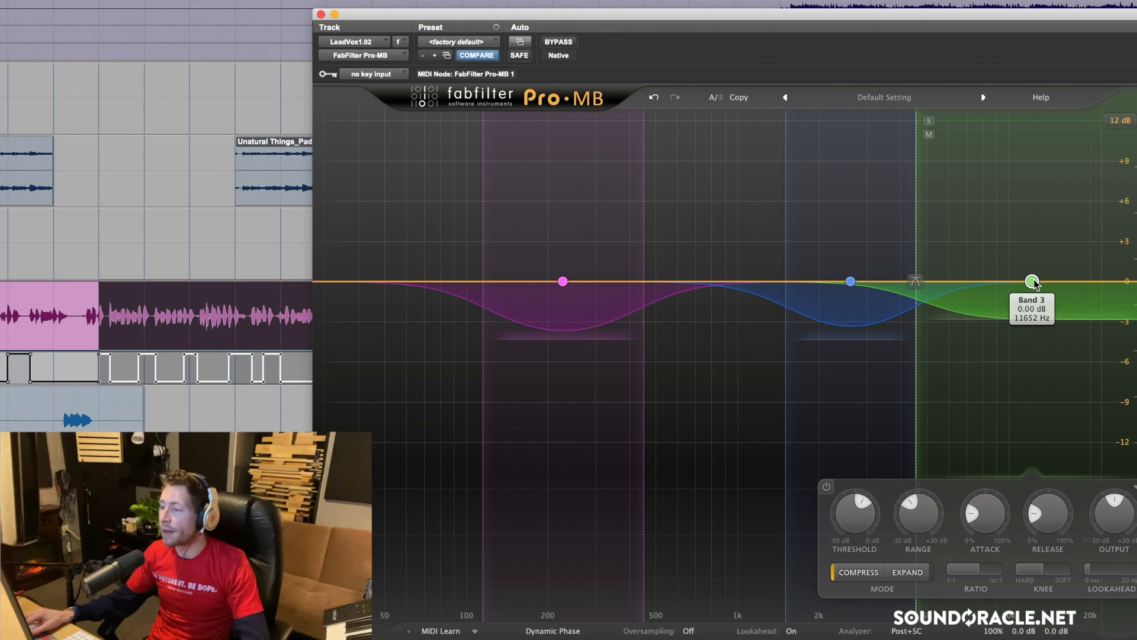
key("space")
left_click_drag(853, 503, 852, 513)
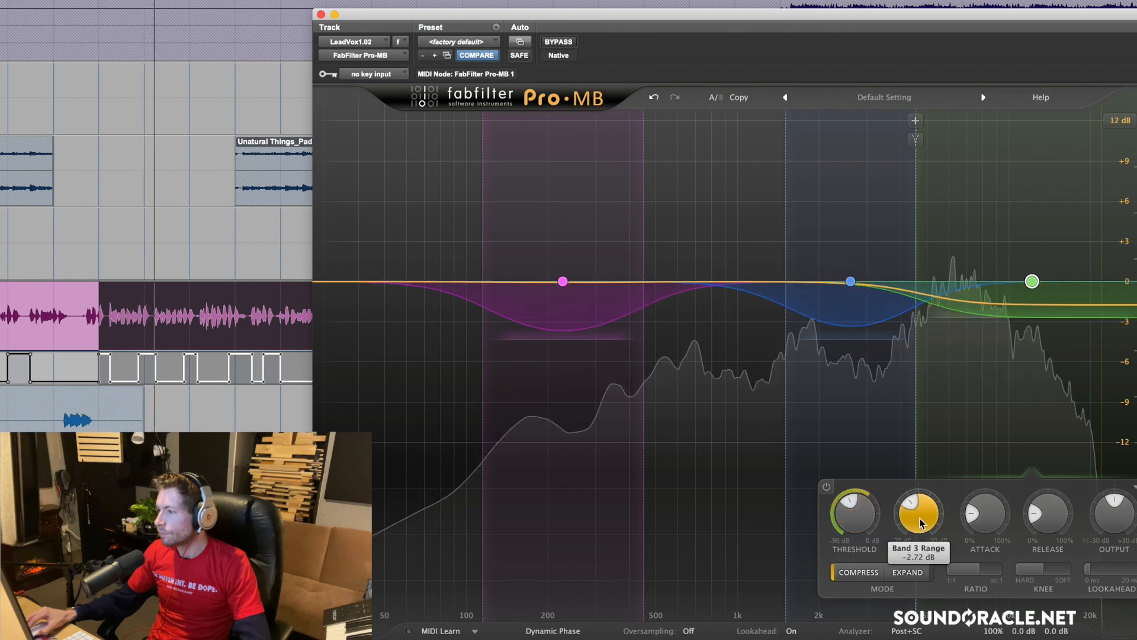
Set band 3's ratio to 2:1 and soften its knee fully.
double_click(968, 592)
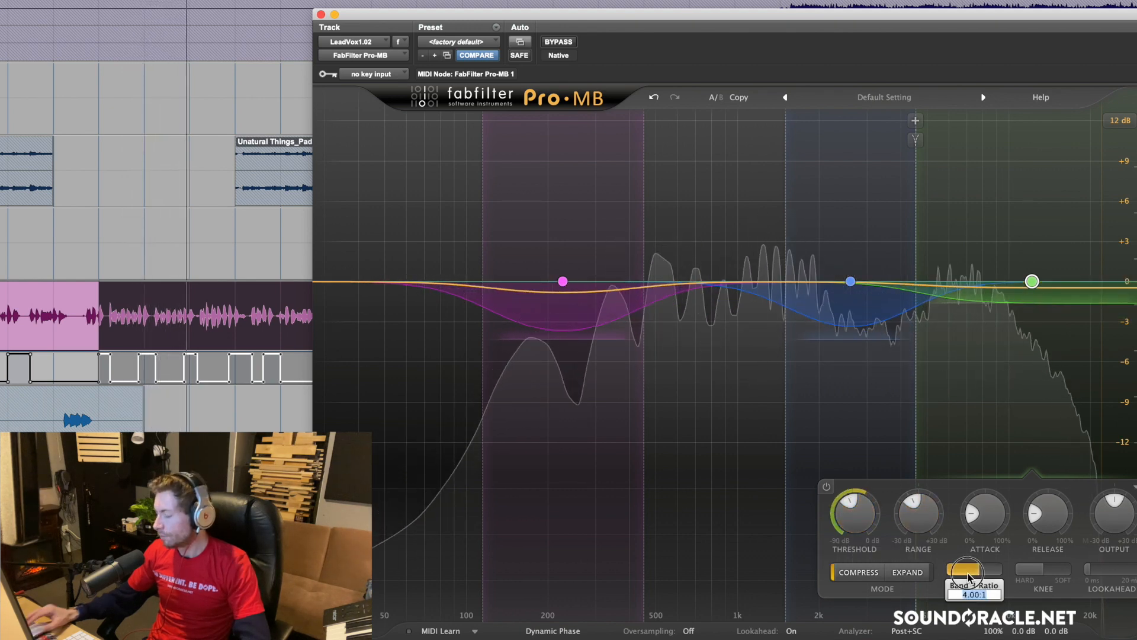
type("2")
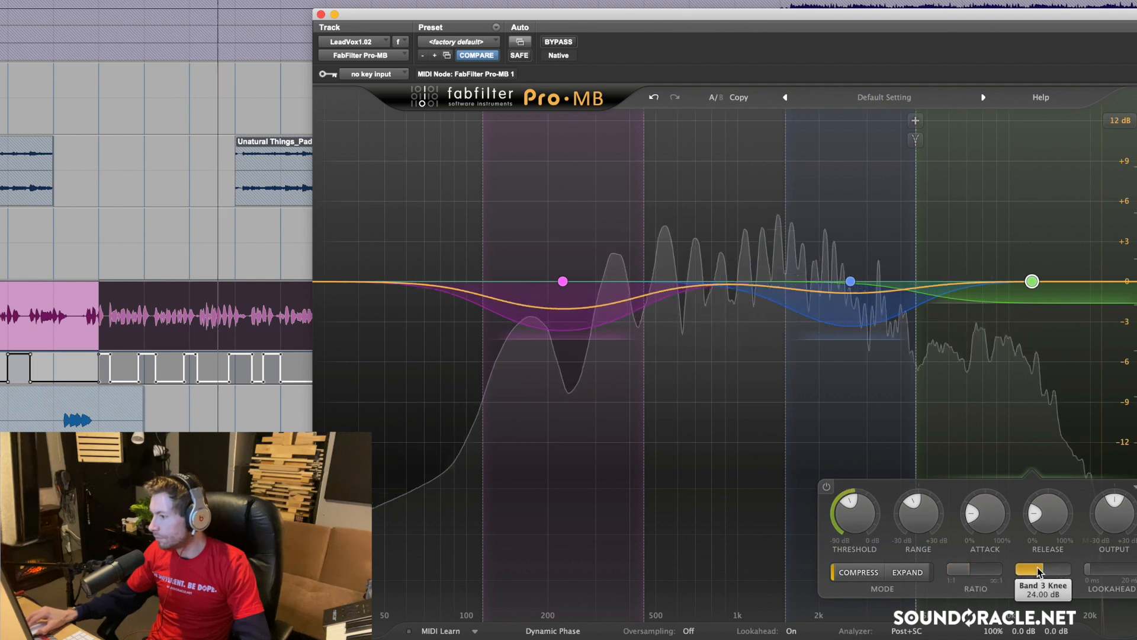
scroll(974, 530, "down", 2)
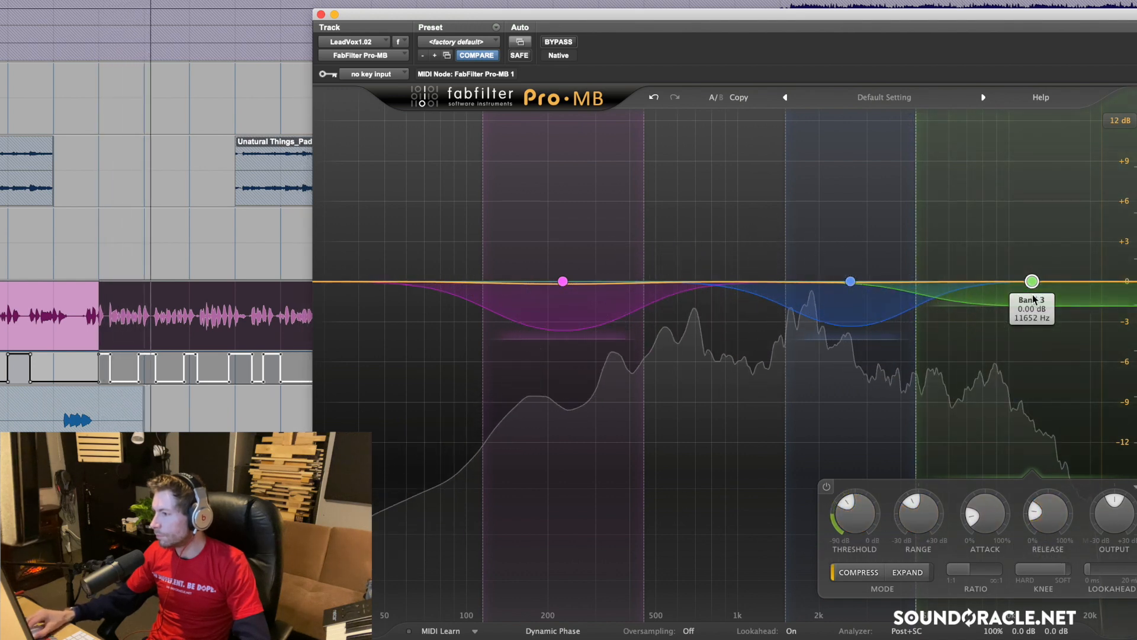
Delete band 3 during playback to hear the vocal without it, restore the band, and stop playback.
key("Delete")
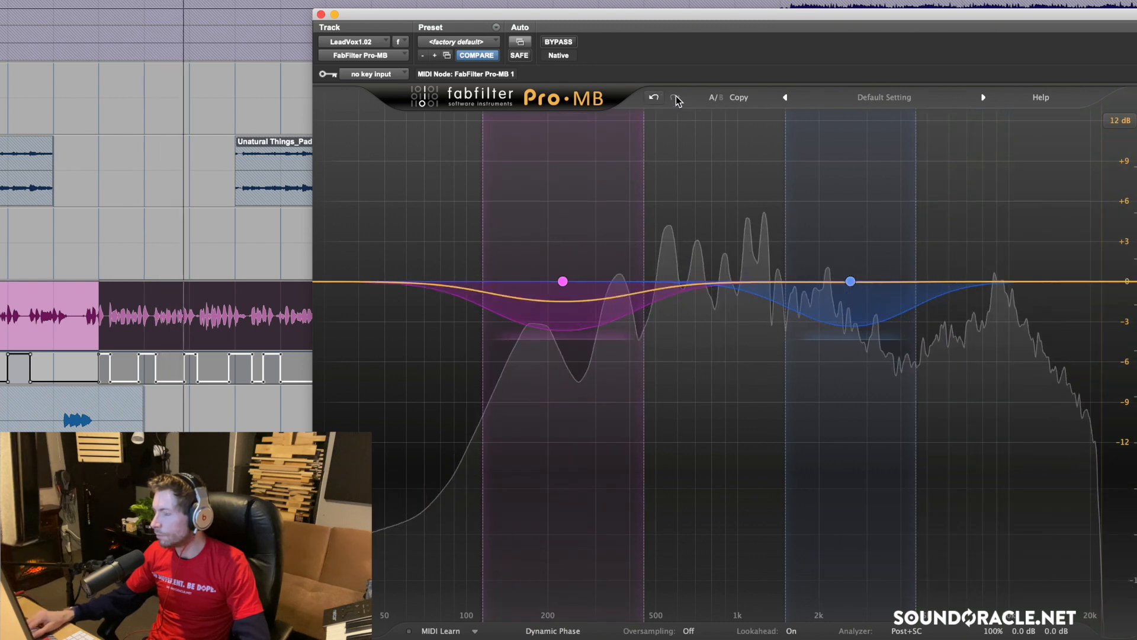
left_click(653, 98)
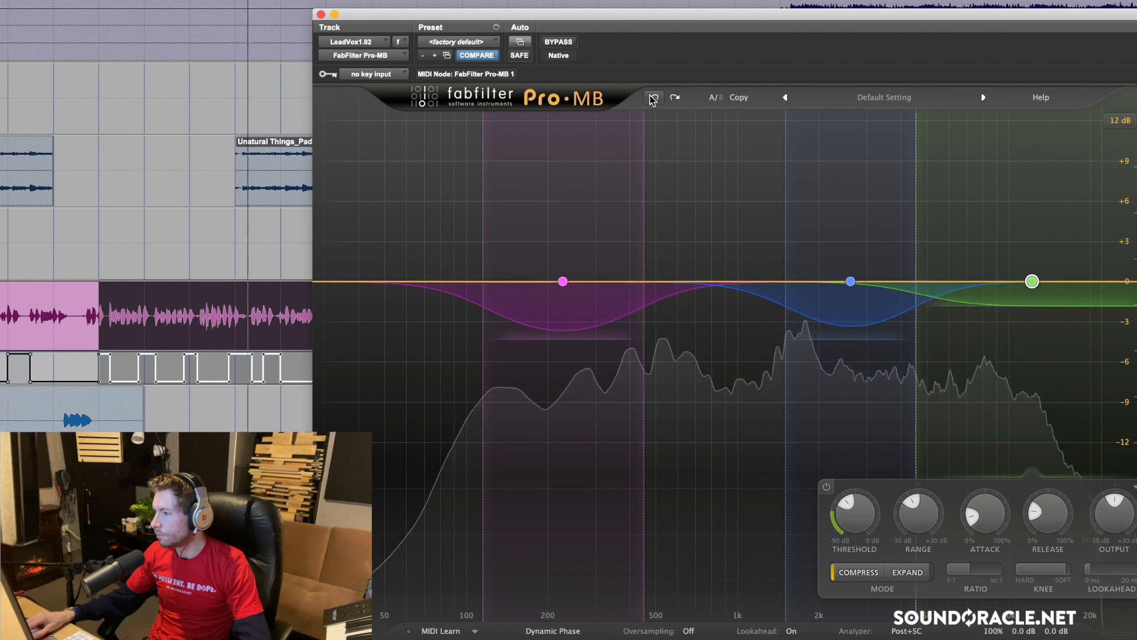
key("space")
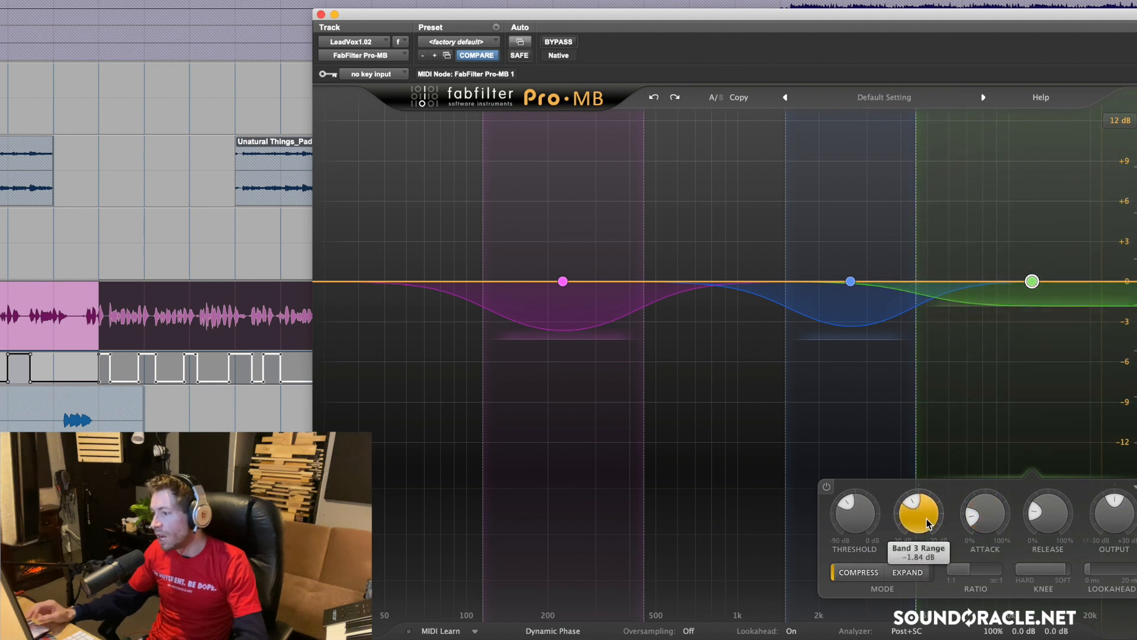
Review band 3's range, release and ratio, and set its knee to the softest setting, 48 dB.
mouse_move(927, 523)
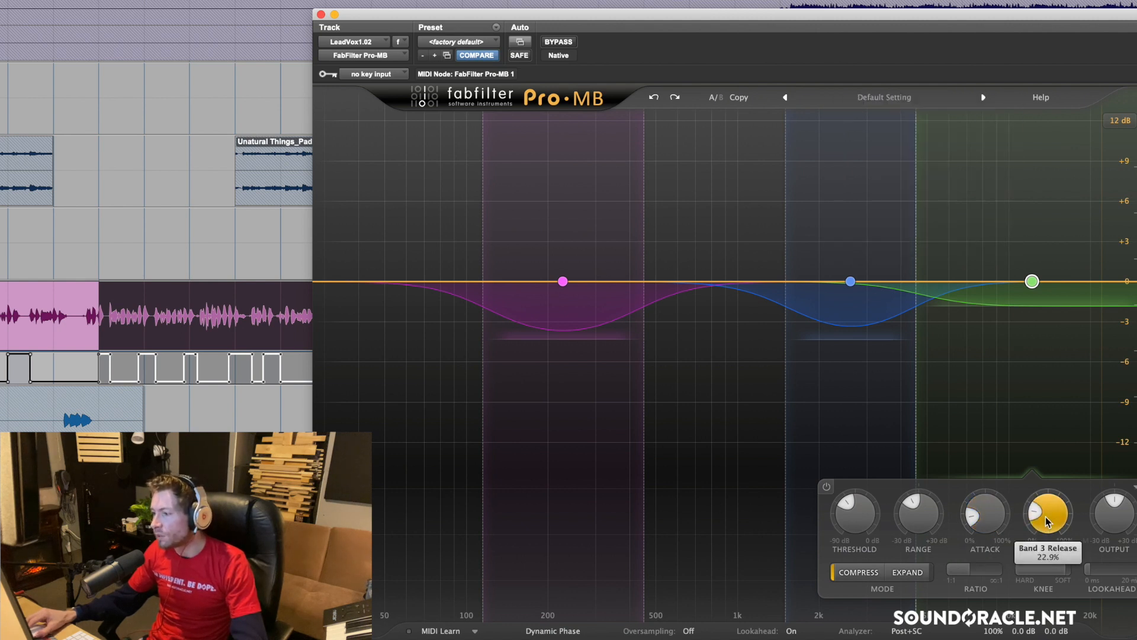
mouse_move(963, 577)
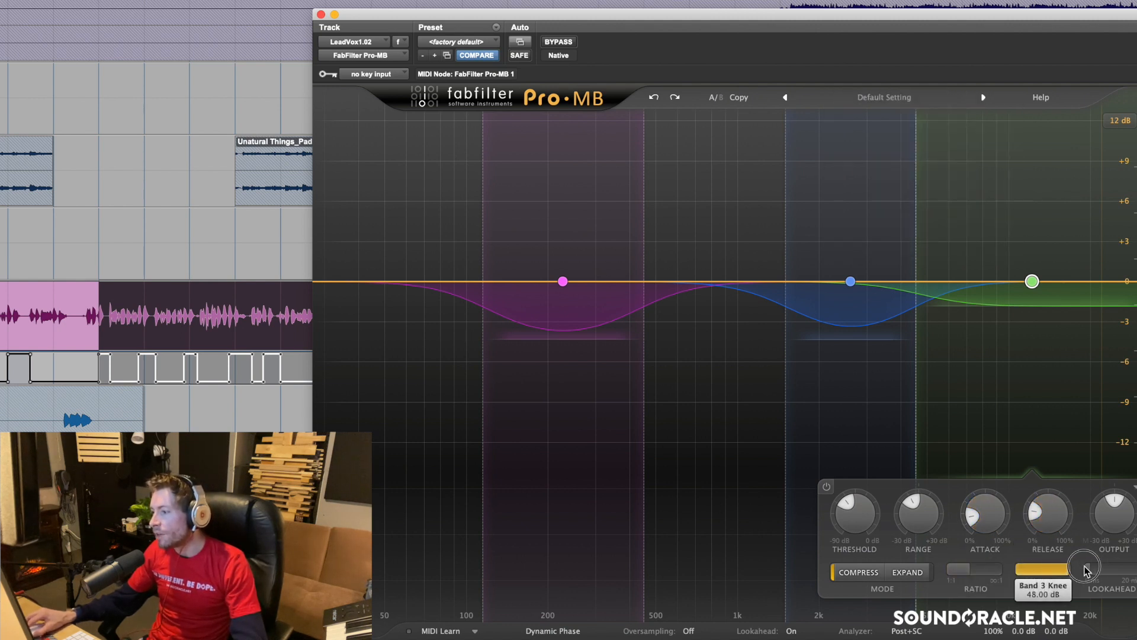
left_click_drag(1085, 567, 1085, 566)
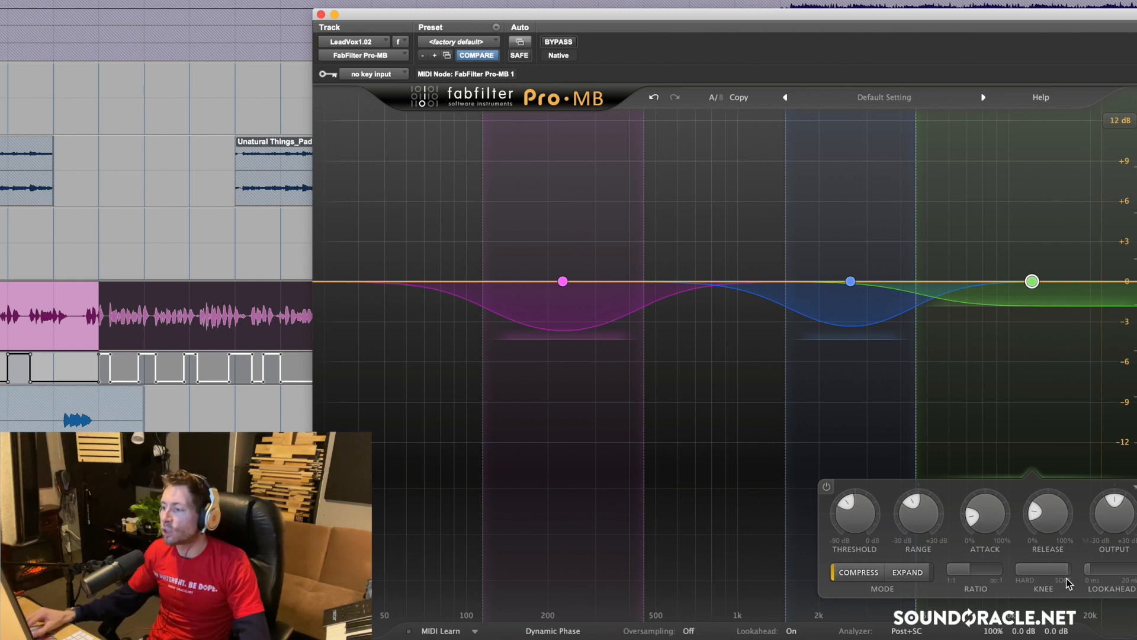
Audition the soloed lead vocal with all three bands, comparing it against the bypassed Pro-MB, and stop playback.
key("space")
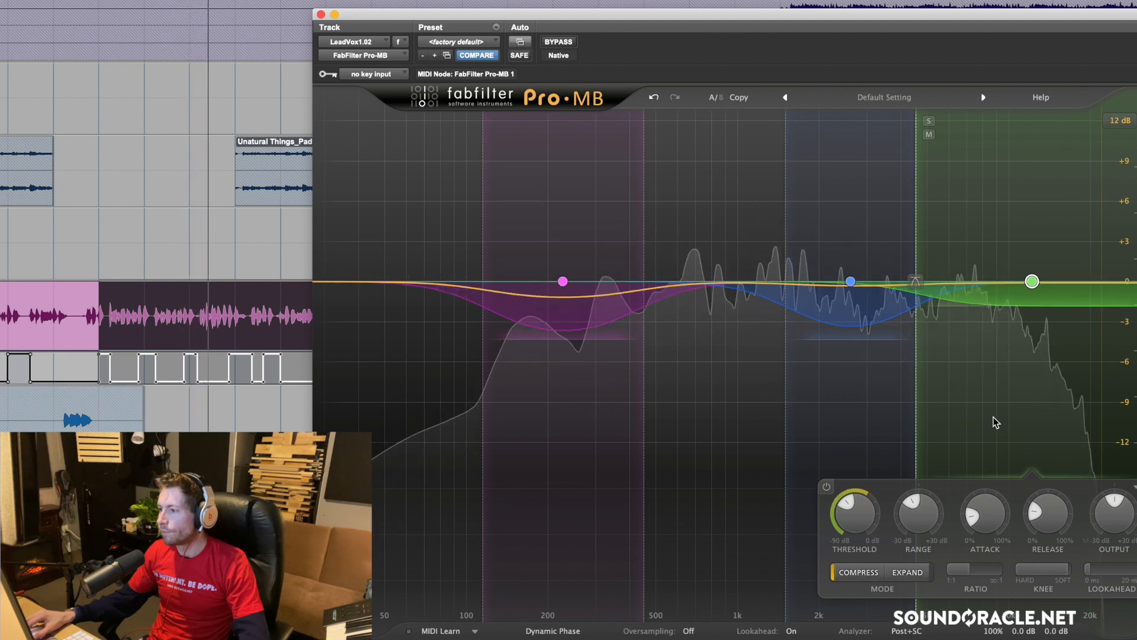
key("space")
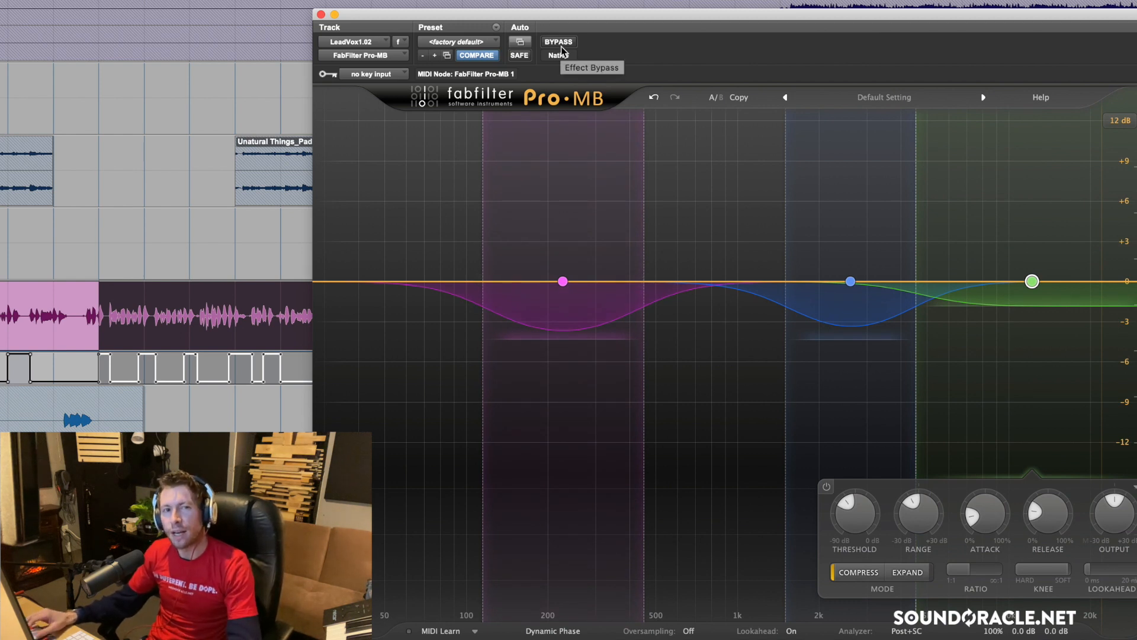
key("space")
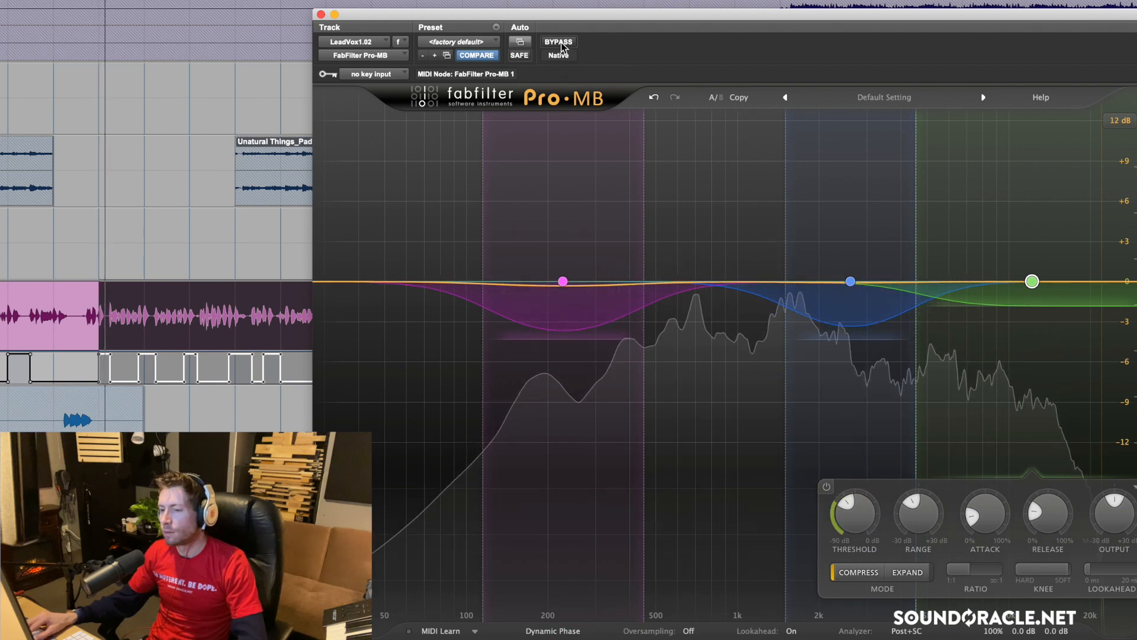
left_click(561, 41)
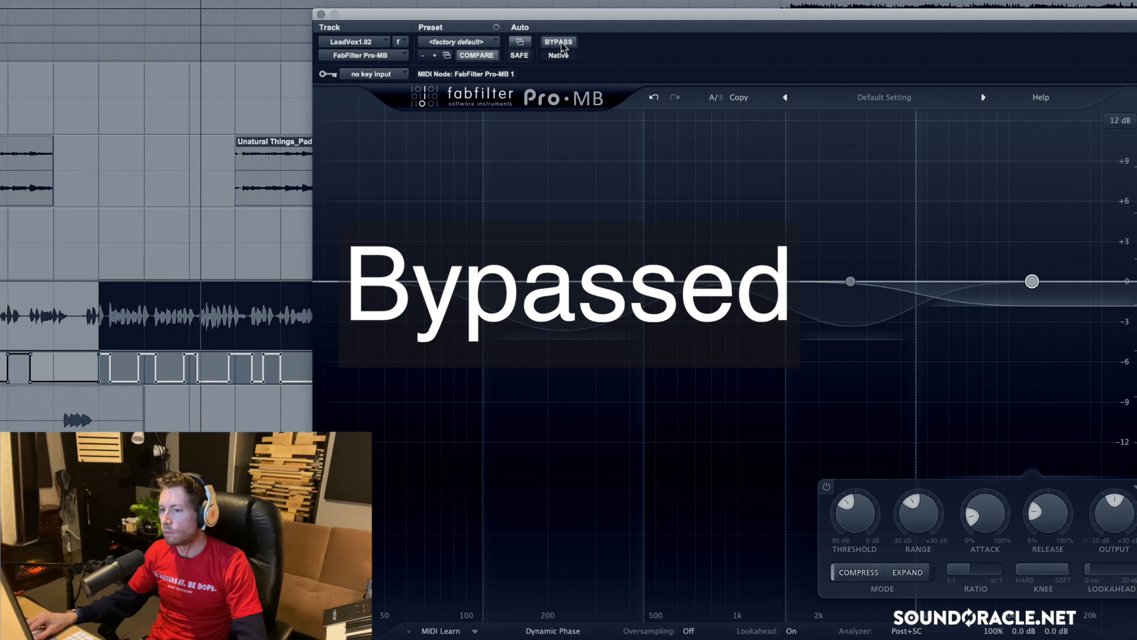
left_click(561, 41)
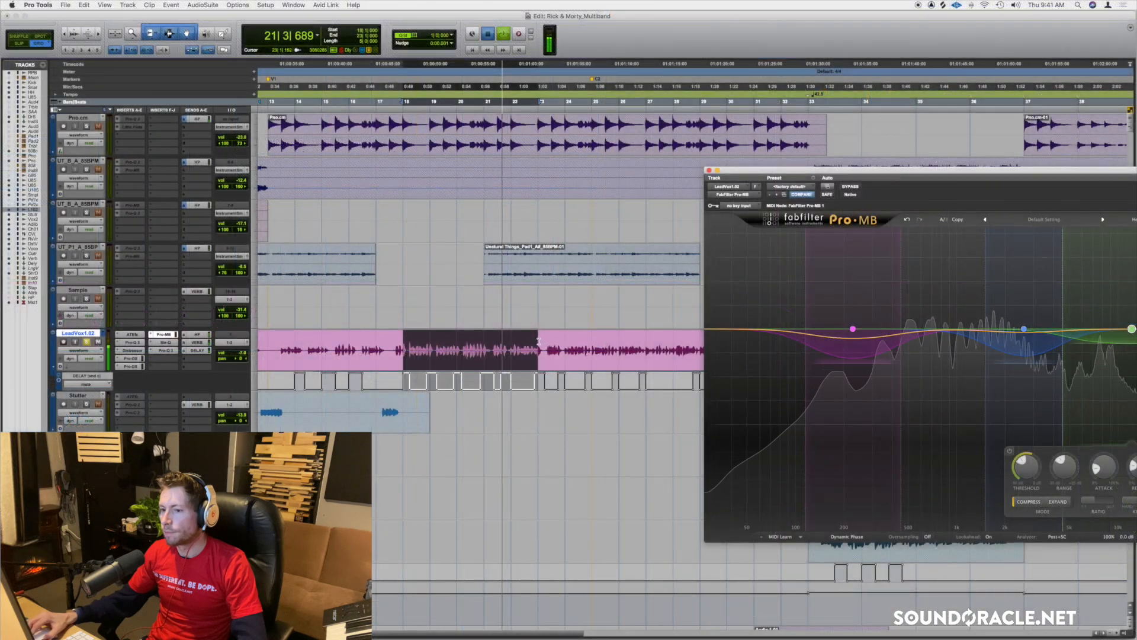
key("space")
Return the playback position to bar 13, unsolo the lead vocal, and move the Pro-MB window fully into view.
scroll(538, 342, "left", 4)
left_click(328, 342)
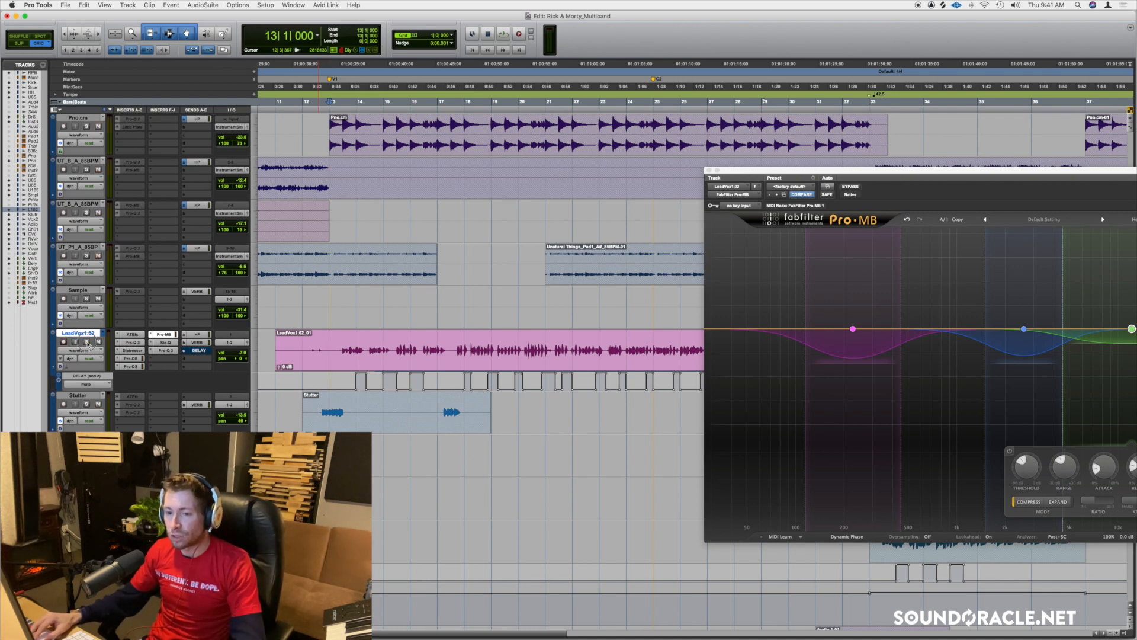
left_click_drag(844, 209, 613, 163)
Play the full mix from bar 13, toggling the Pro-MB bypass repeatedly to compare the vocal, and stop playback.
key("space")
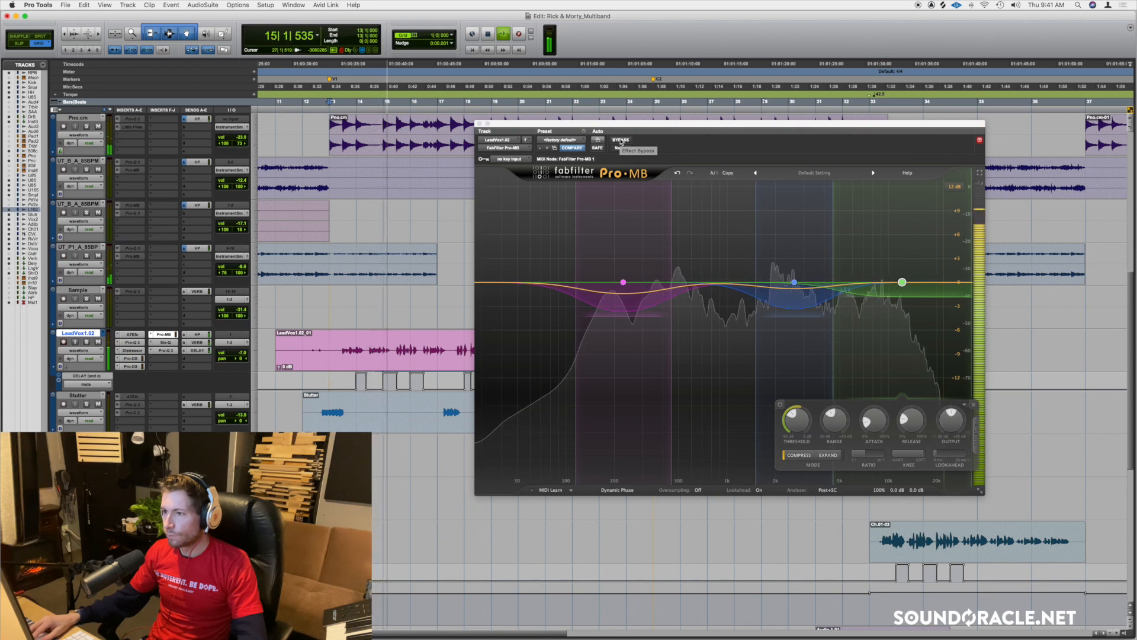
left_click(621, 140)
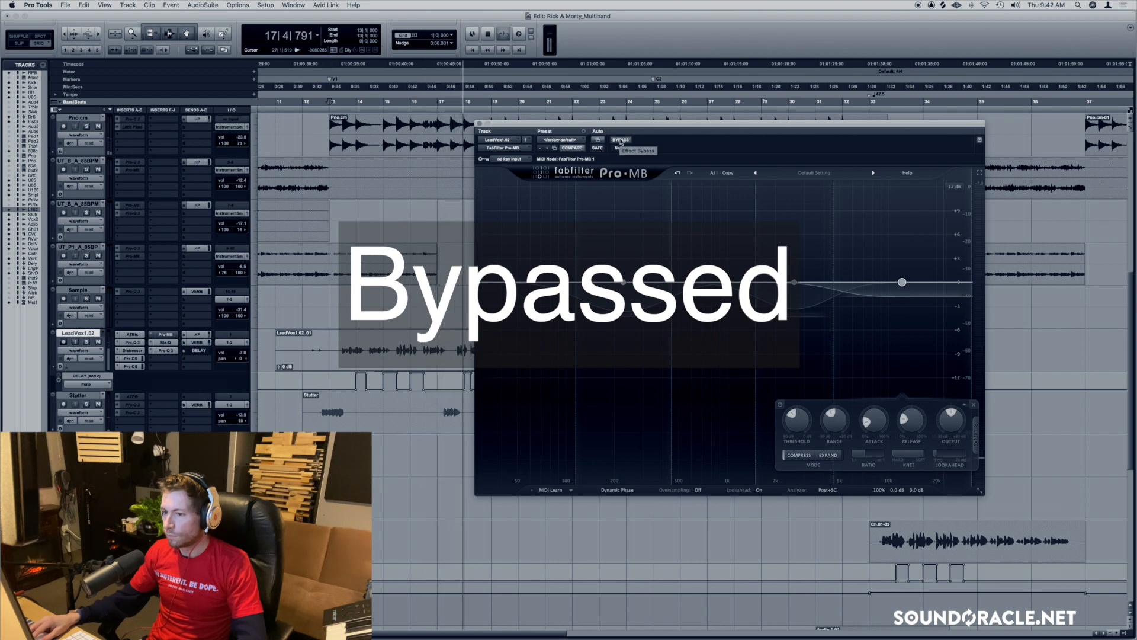
left_click(620, 140)
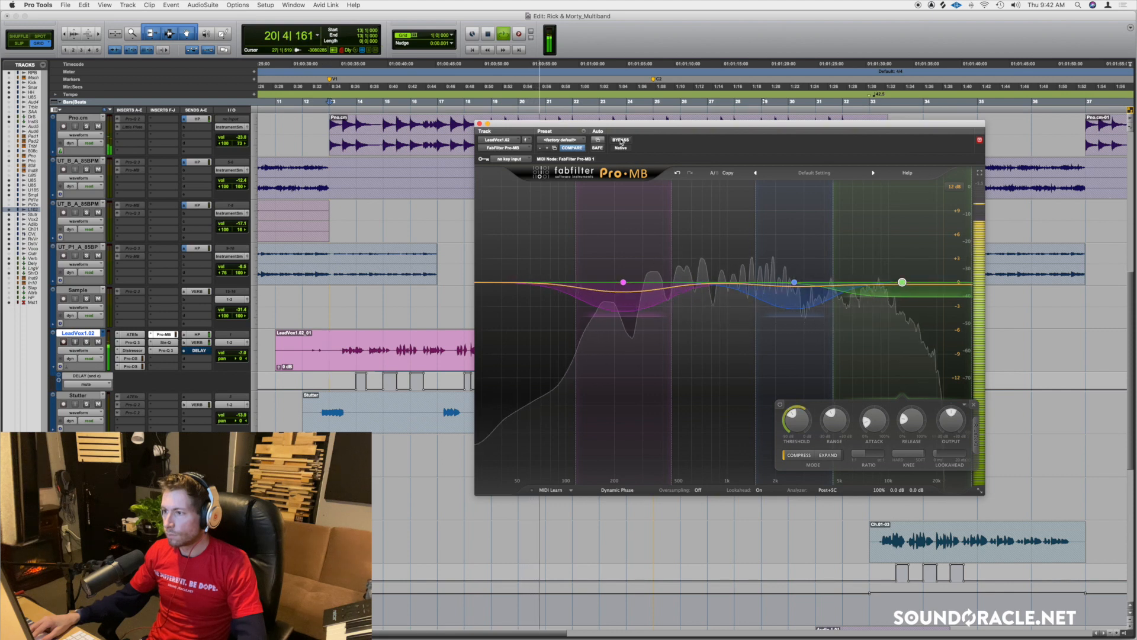
left_click(621, 141)
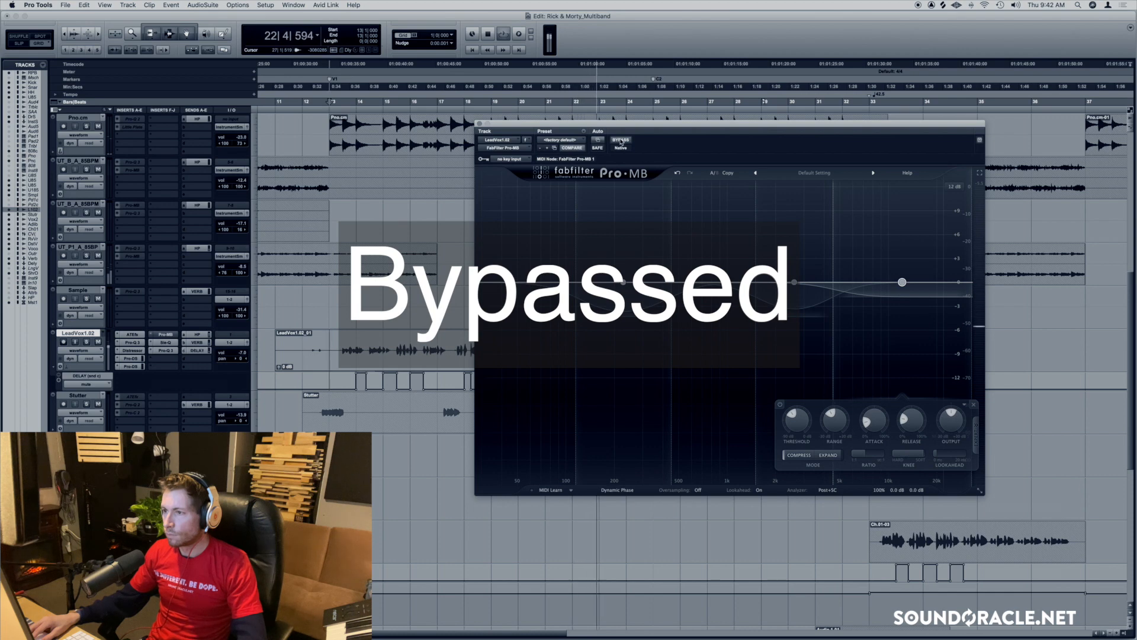
left_click(621, 141)
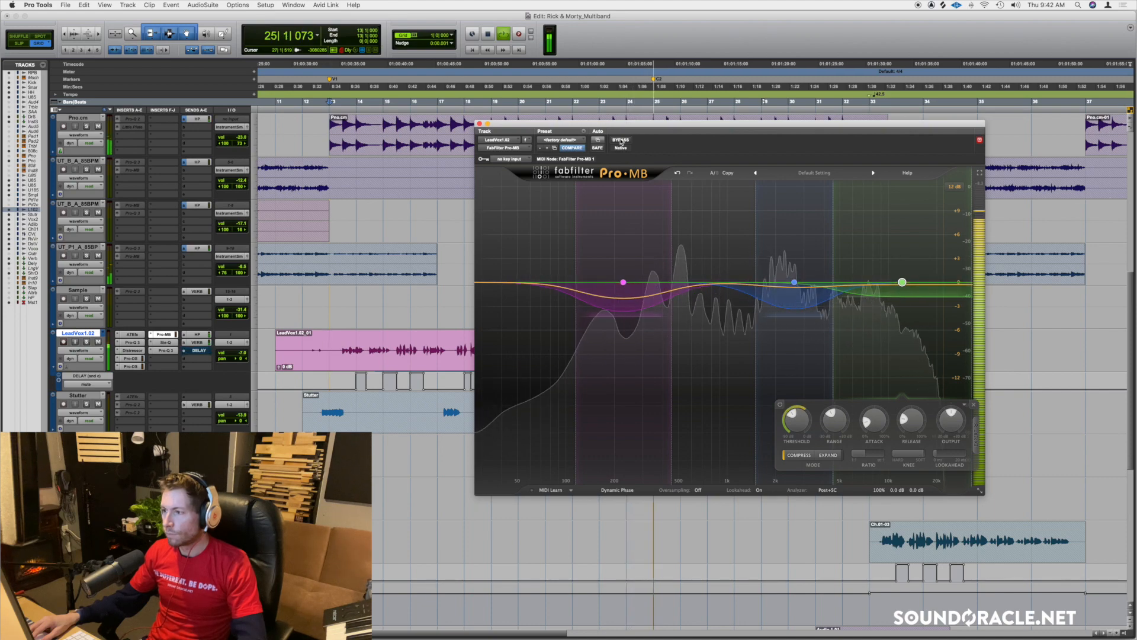
key("space")
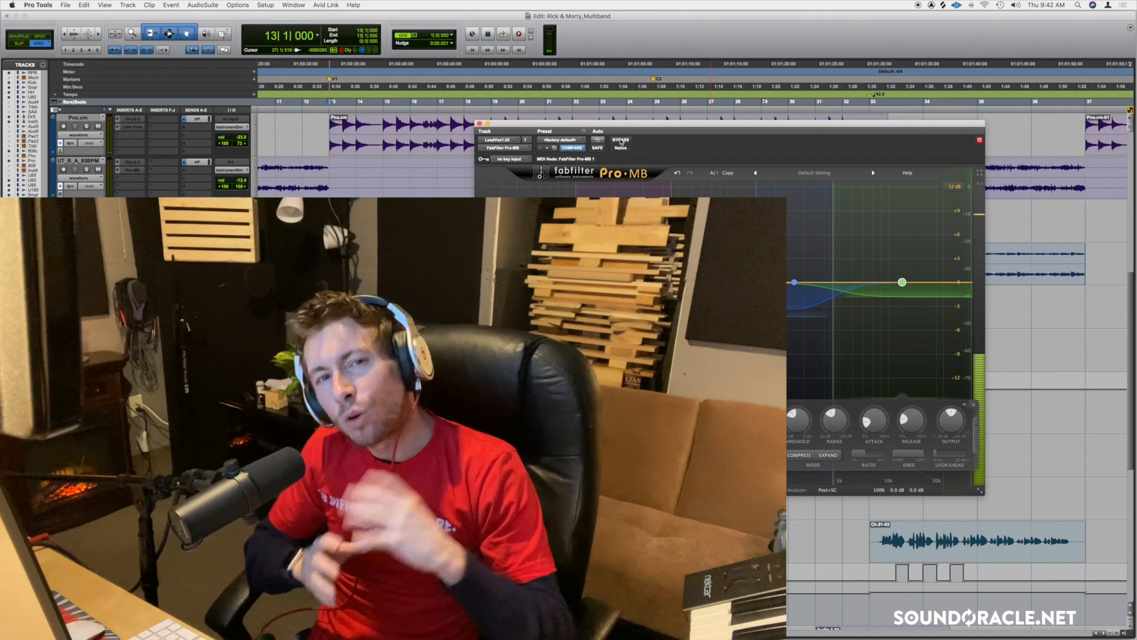